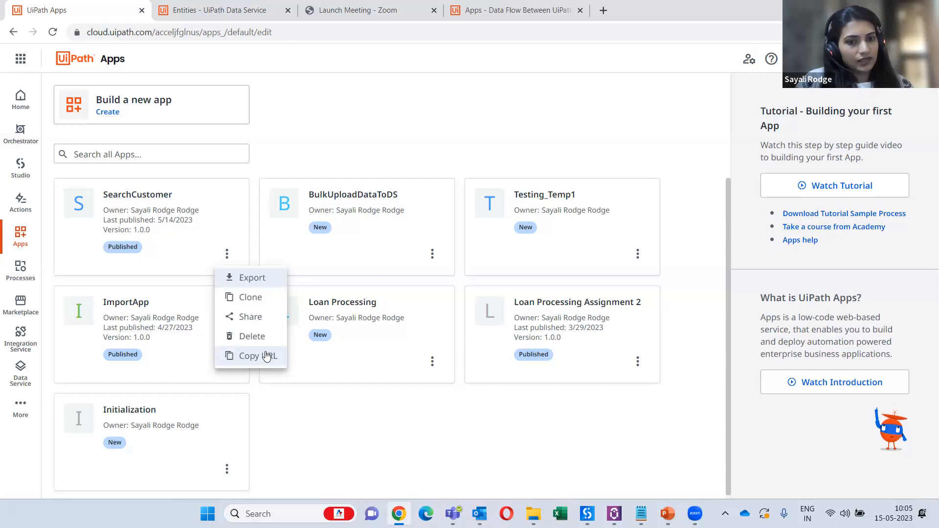
Step: Show the additional options available for the SearchCustomer app and dismiss them
{"action": "left_click", "coordinate": [342, 138]}
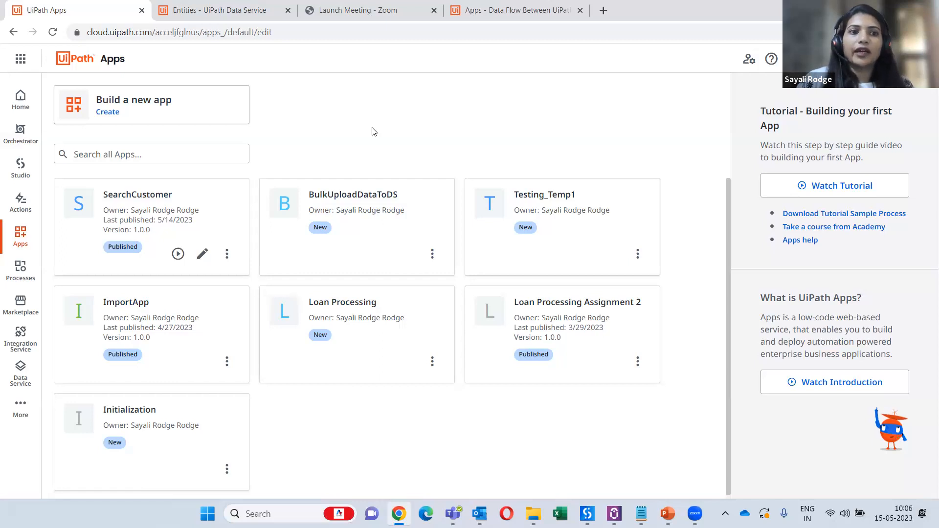
{"action": "left_click", "coordinate": [227, 255]}
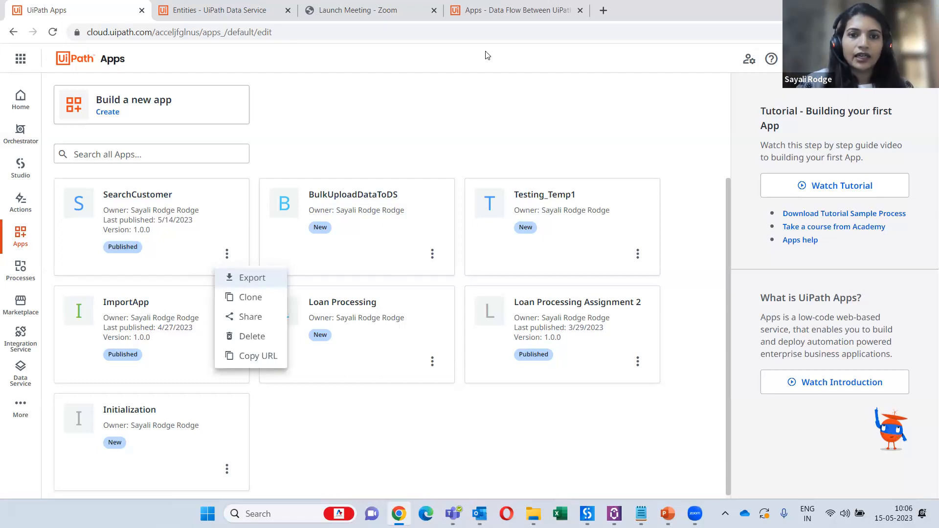
{"action": "left_click", "coordinate": [292, 96]}
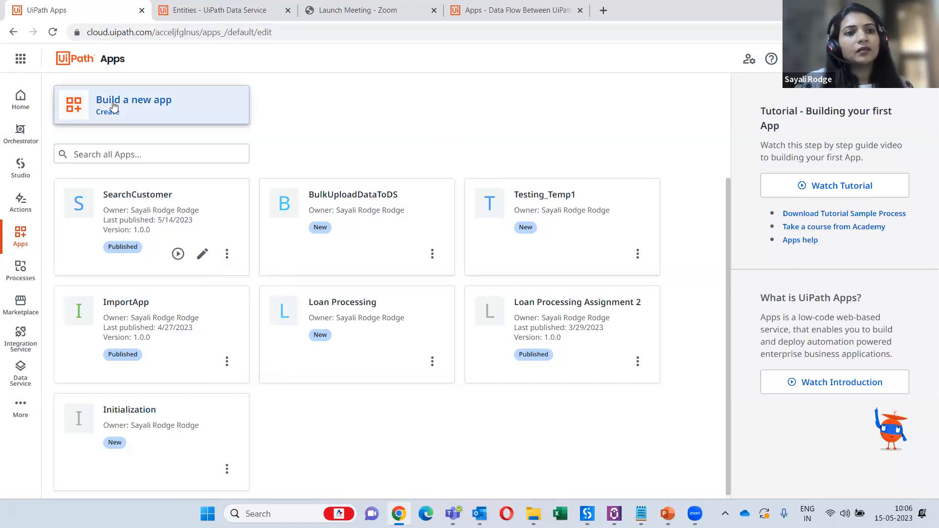
Step: Open the form for building a new app, review its name, import and public app options, and dismiss it
{"action": "left_click", "coordinate": [113, 104]}
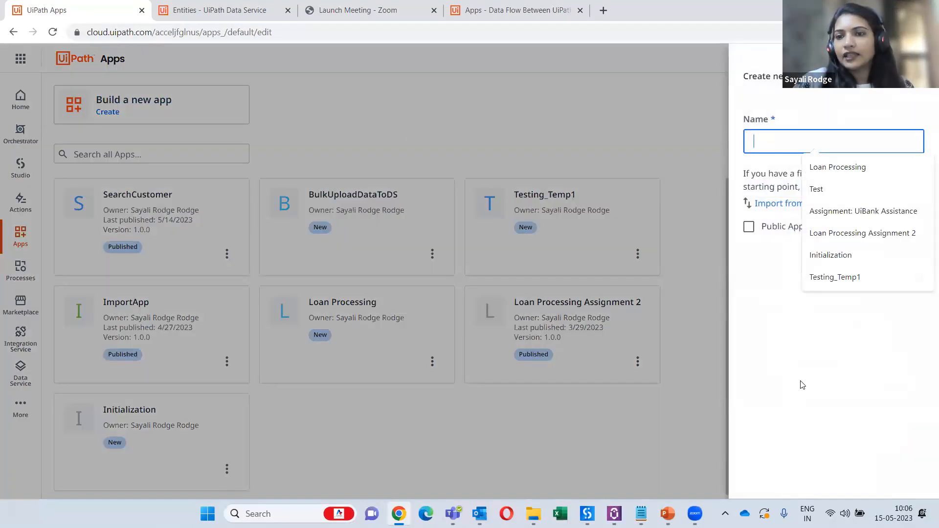
{"action": "left_click", "coordinate": [802, 384]}
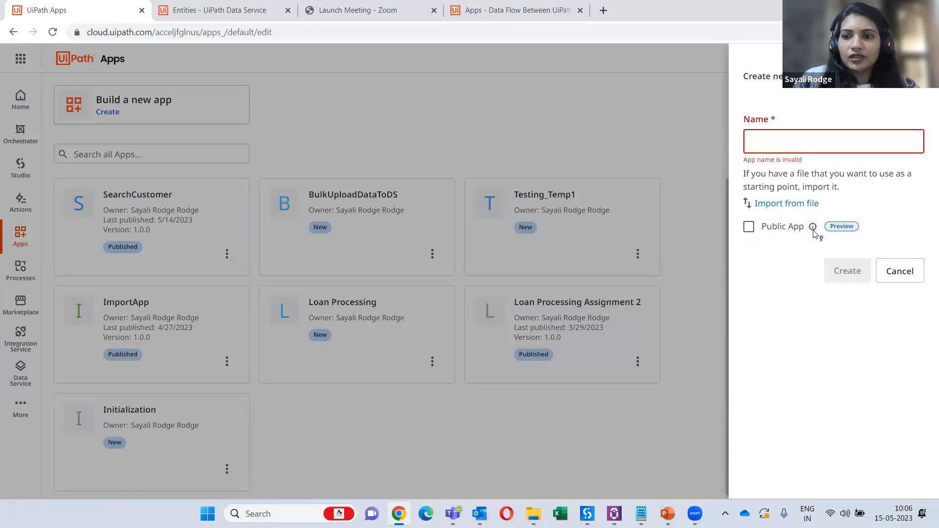
{"action": "mouse_move", "coordinate": [813, 232]}
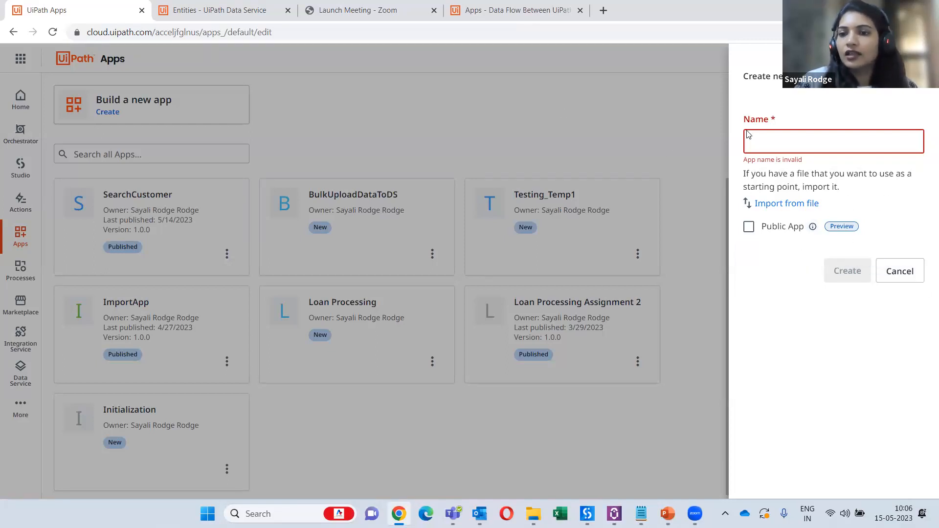
{"action": "left_click", "coordinate": [363, 87]}
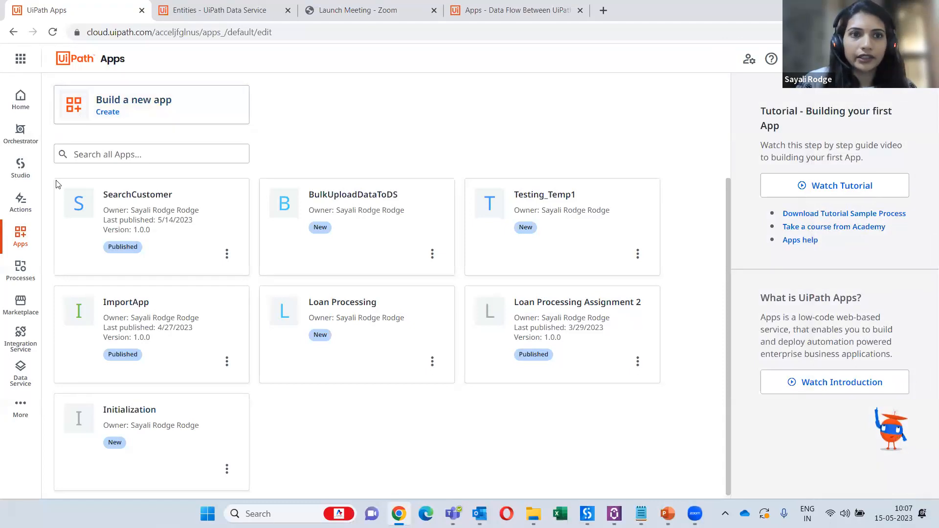
Step: Open the BulkUploadDataToDS app for editing, inspect its upload button's properties, and return to the app list
{"action": "mouse_move", "coordinate": [161, 259]}
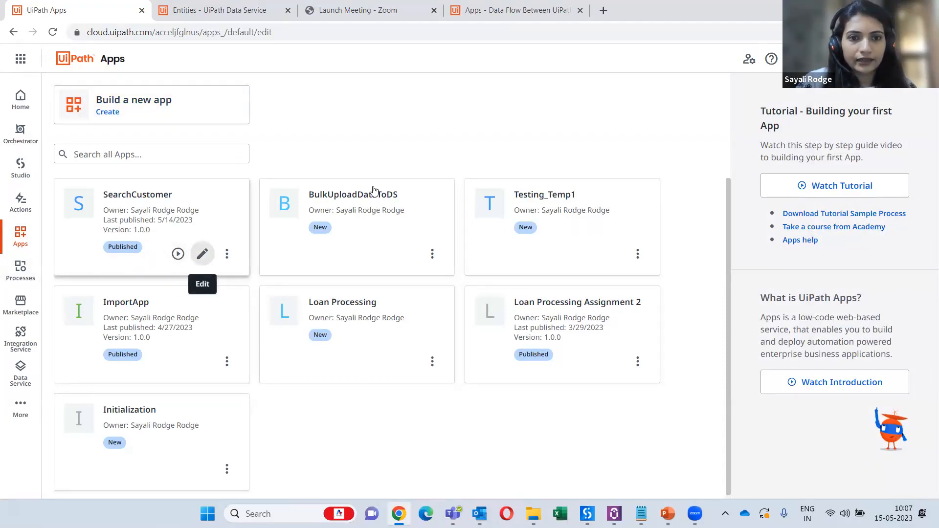
{"action": "mouse_move", "coordinate": [322, 232]}
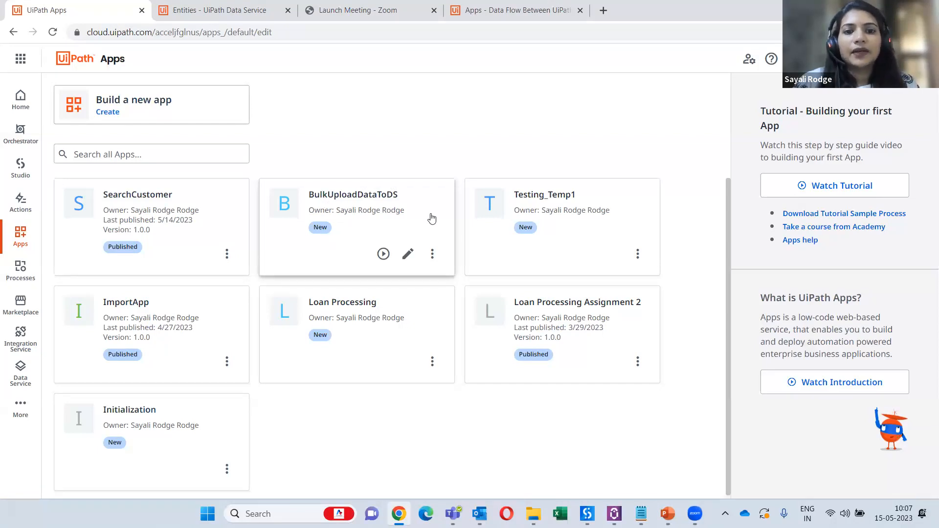
{"action": "left_click", "coordinate": [410, 258]}
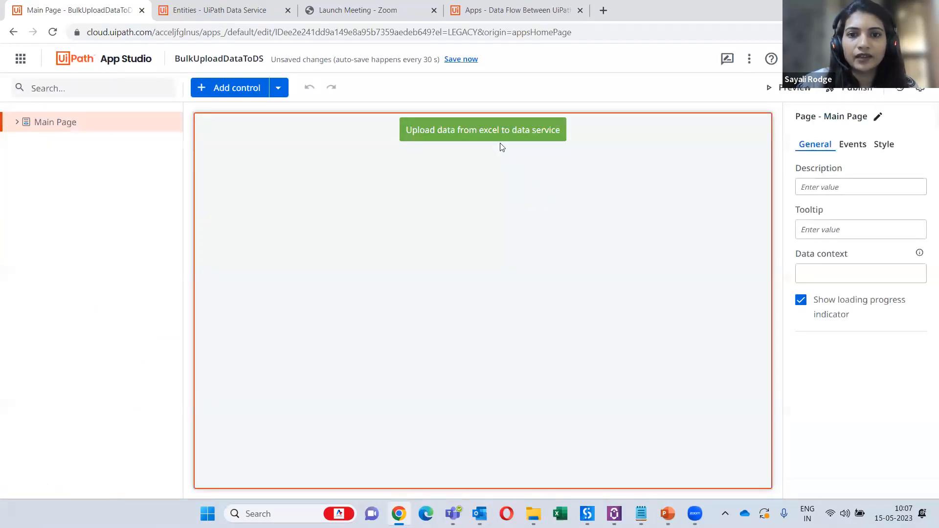
{"action": "left_click", "coordinate": [504, 140]}
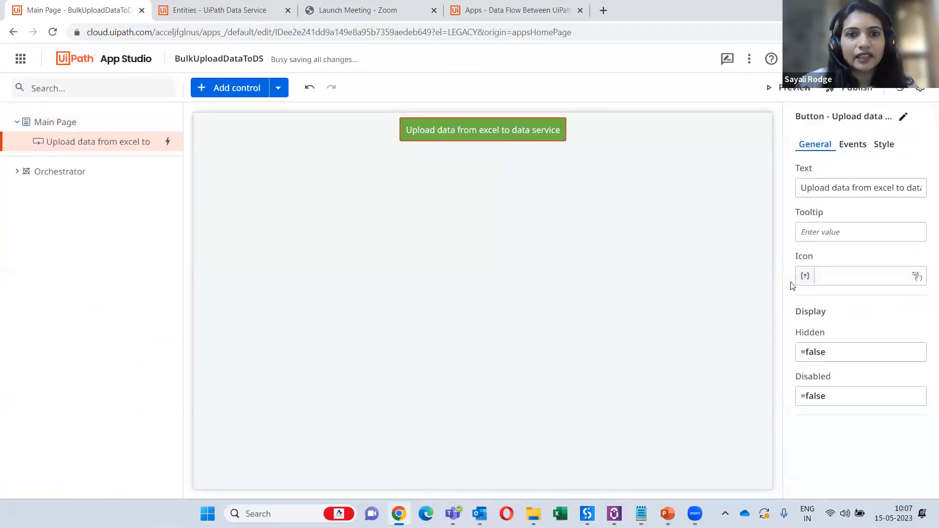
{"action": "left_click", "coordinate": [71, 59]}
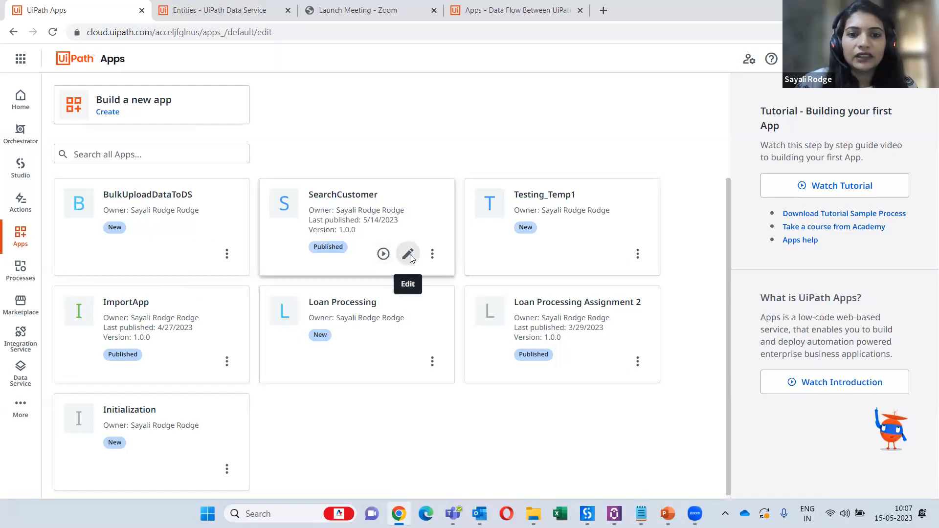
Step: Open the SearchCustomer app for editing and view the click rule of the bulk upload button
{"action": "left_click", "coordinate": [408, 254]}
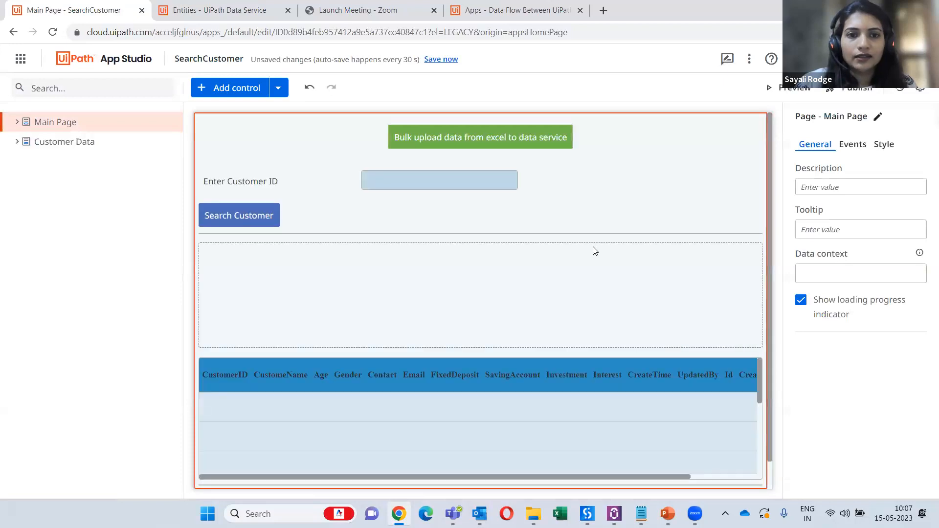
{"action": "left_click", "coordinate": [567, 138]}
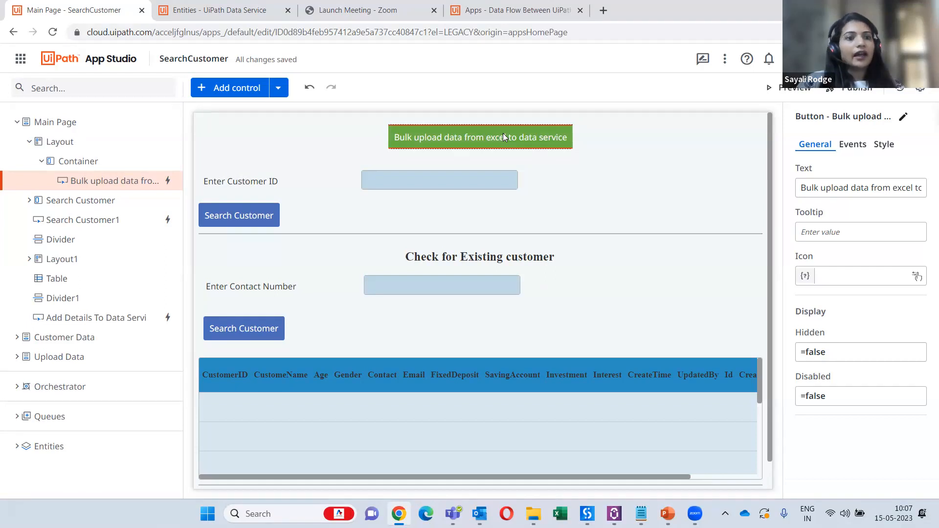
{"action": "left_click", "coordinate": [857, 147]}
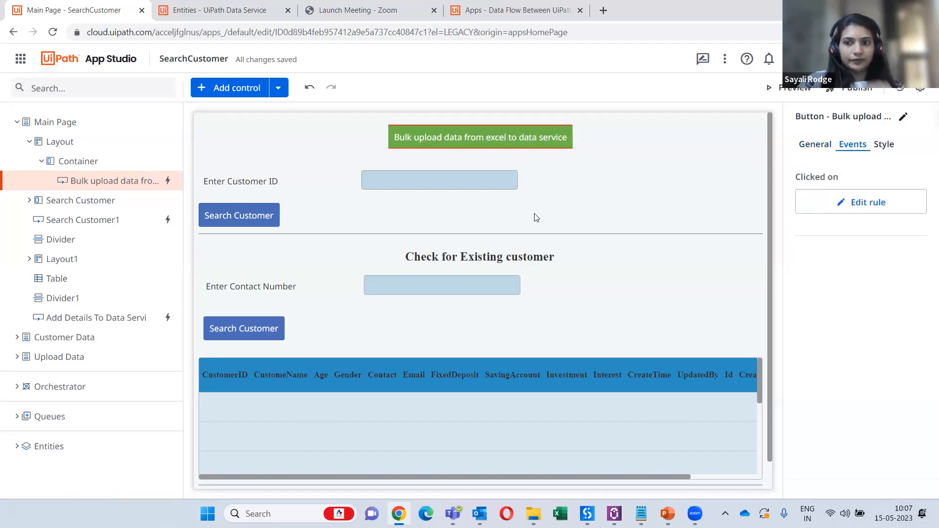
{"action": "left_click", "coordinate": [887, 204]}
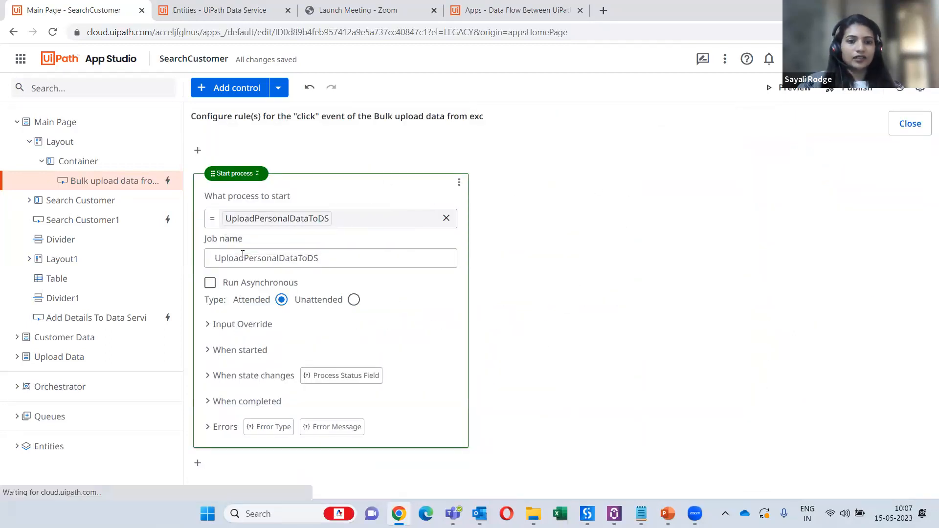
Step: Examine the click rule of the Search Customer button below the customer ID field, from Open a Page to the If/else block
{"action": "left_click", "coordinate": [59, 122]}
{"action": "left_click", "coordinate": [236, 212]}
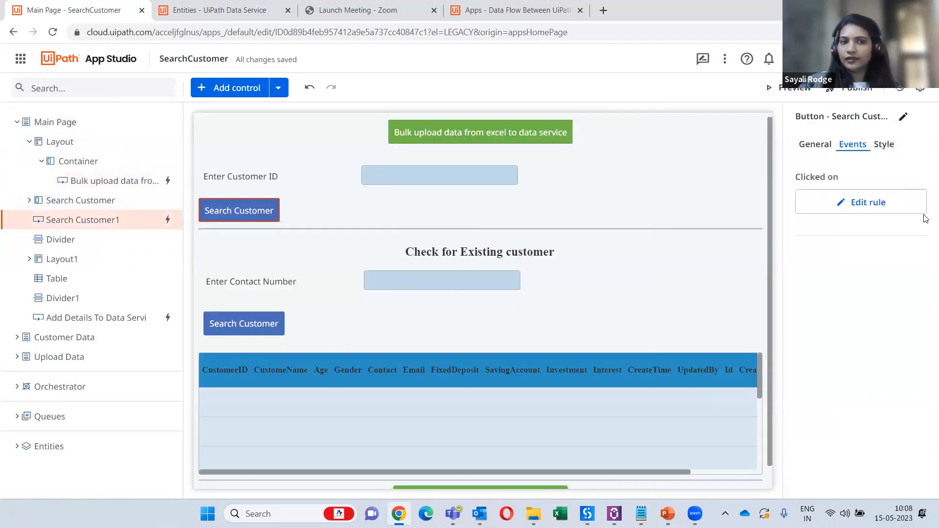
{"action": "left_click", "coordinate": [849, 201]}
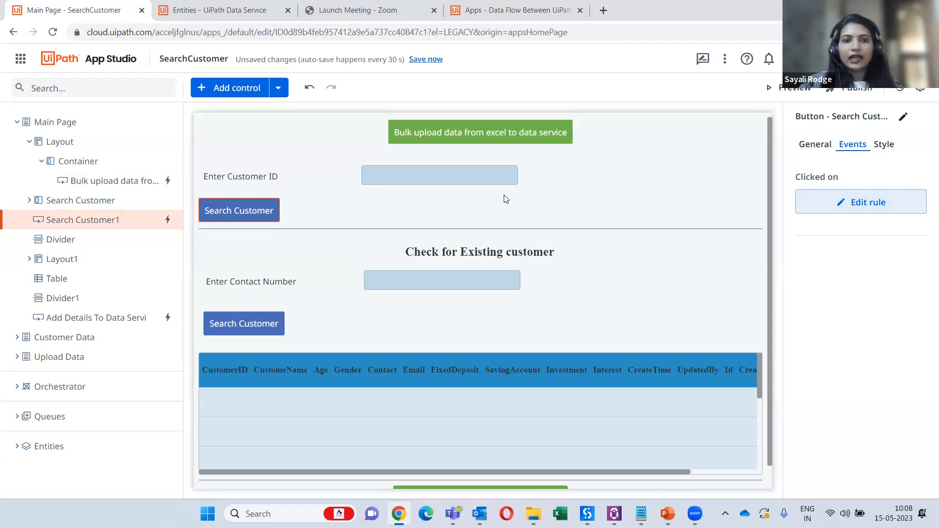
{"action": "scroll", "coordinate": [650, 267], "scroll_direction": "down", "scroll_amount": 20}
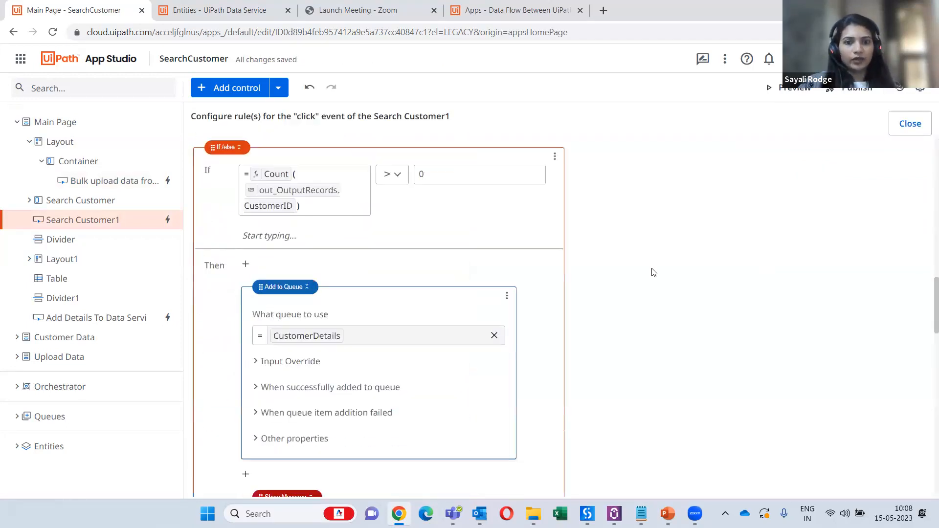
{"action": "scroll", "coordinate": [653, 273], "scroll_direction": "up", "scroll_amount": 15}
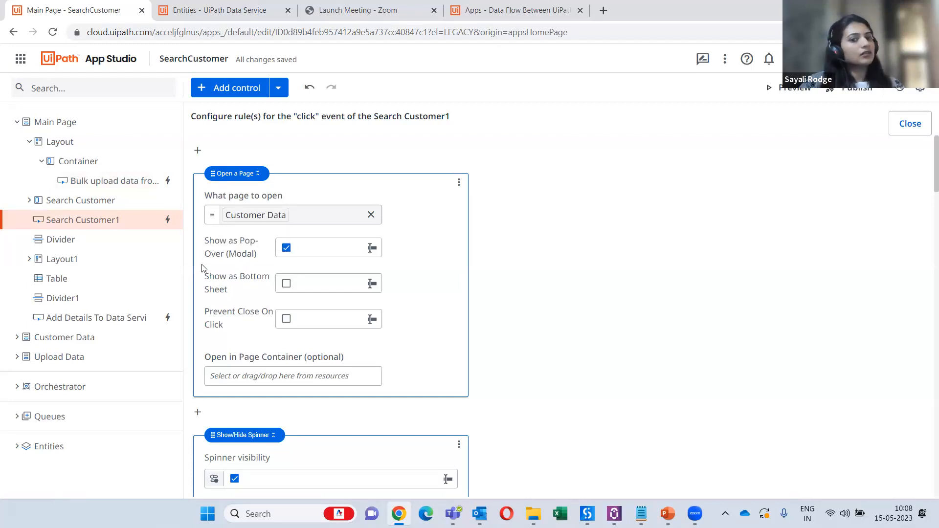
{"action": "scroll", "coordinate": [526, 323], "scroll_direction": "down", "scroll_amount": 5}
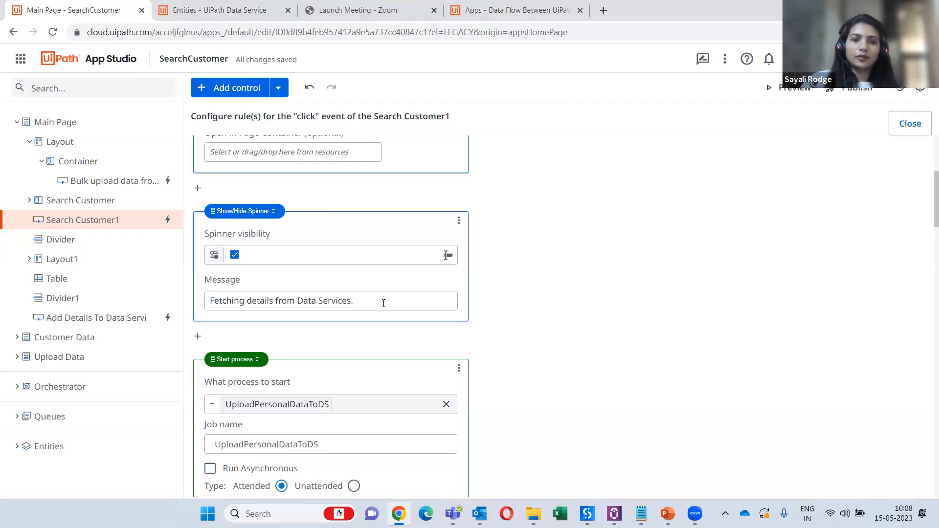
{"action": "scroll", "coordinate": [638, 298], "scroll_direction": "down", "scroll_amount": 5}
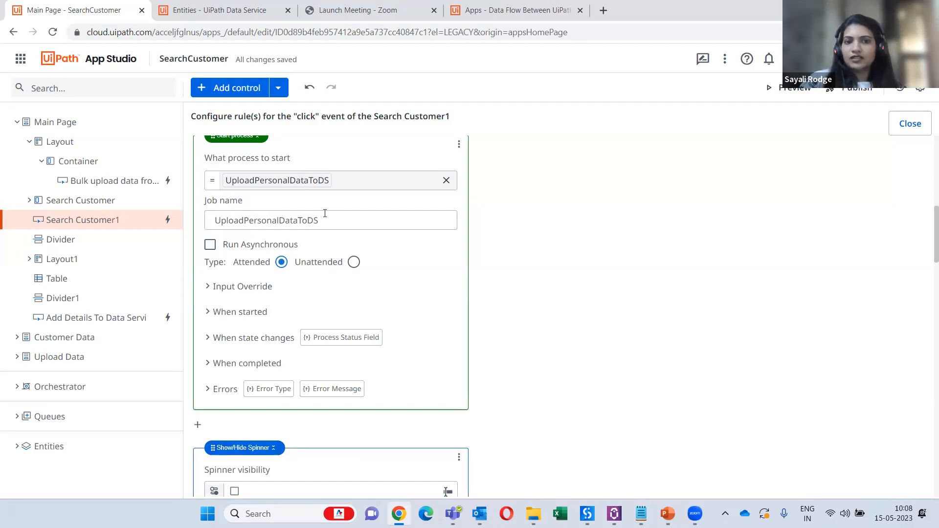
{"action": "scroll", "coordinate": [562, 275], "scroll_direction": "down", "scroll_amount": 3}
{"action": "scroll", "coordinate": [562, 276], "scroll_direction": "down", "scroll_amount": 7}
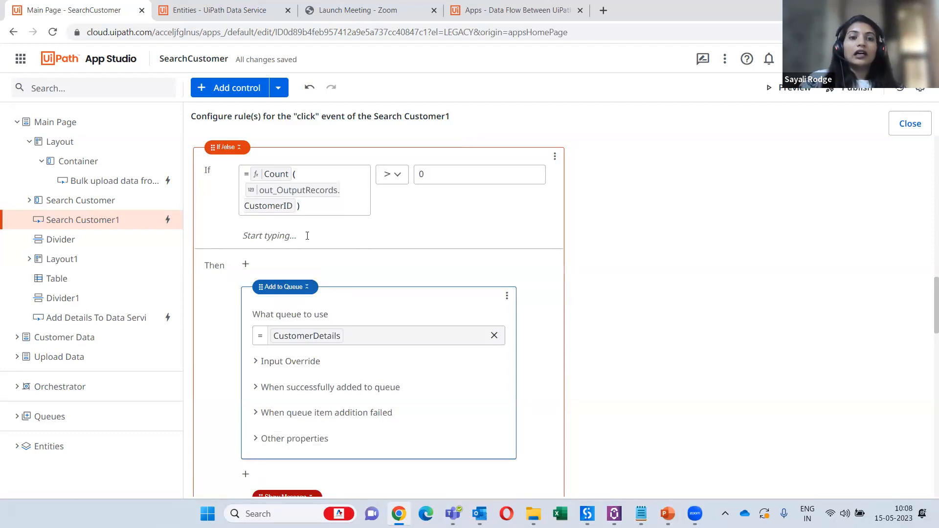
Step: Browse the resources and functions available for the If condition's Count expression, and close the resource list
{"action": "left_click", "coordinate": [313, 205]}
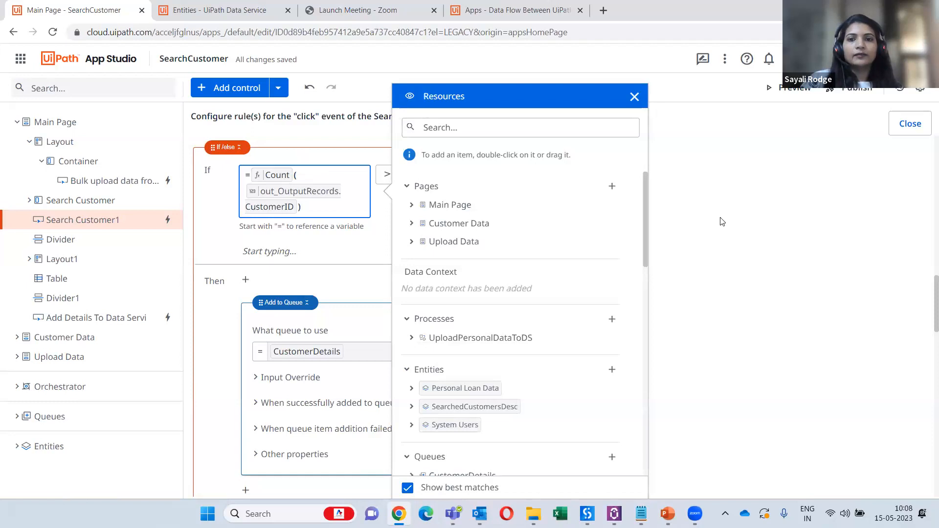
{"action": "left_click_drag", "start_coordinate": [646, 183], "coordinate": [633, 285]}
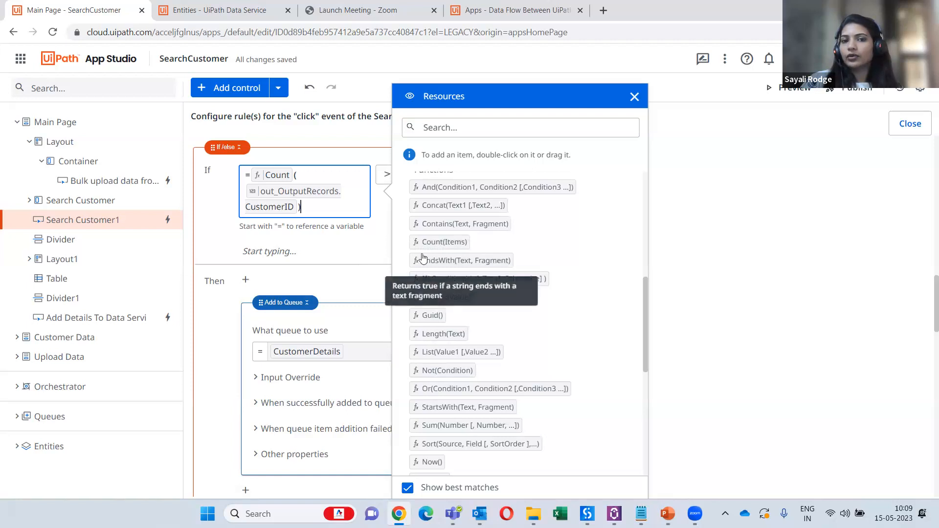
{"action": "scroll", "coordinate": [538, 364], "scroll_direction": "down", "scroll_amount": 1}
{"action": "scroll", "coordinate": [538, 365], "scroll_direction": "down", "scroll_amount": 3}
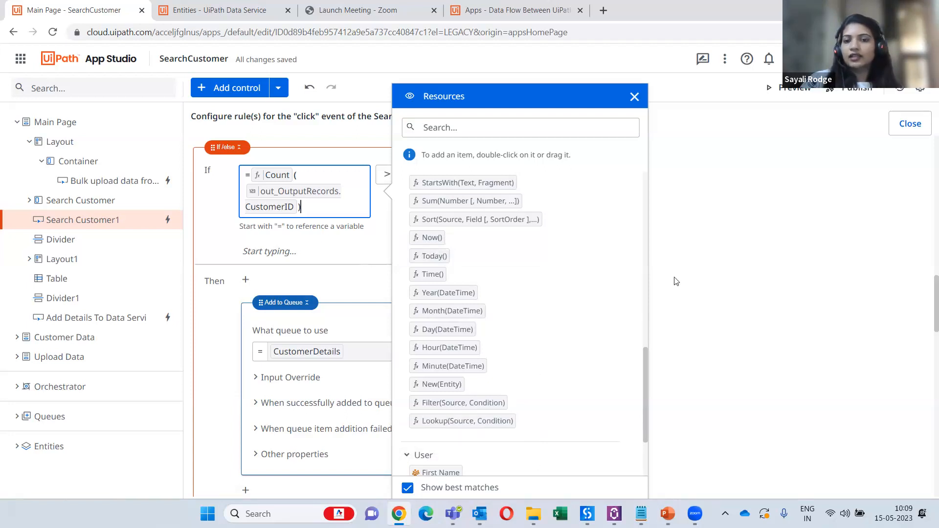
{"action": "left_click", "coordinate": [359, 255]}
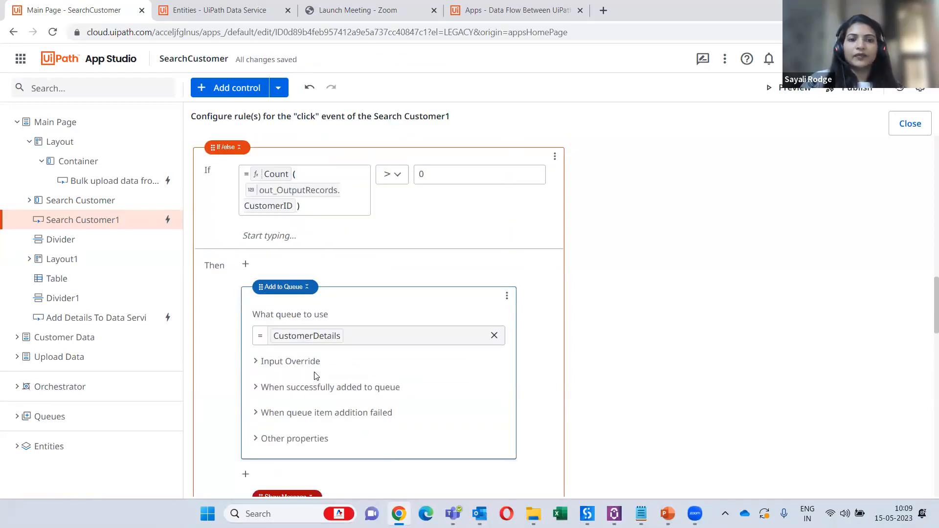
Step: Browse the rule actions that can be inserted before the Open a Page action, and dismiss the list
{"action": "scroll", "coordinate": [316, 376], "scroll_direction": "up", "scroll_amount": 9}
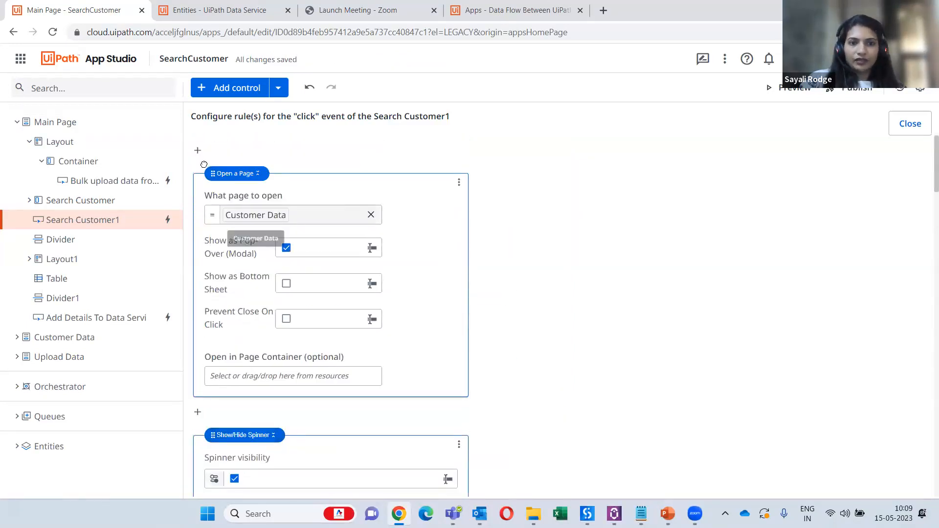
{"action": "left_click", "coordinate": [197, 151]}
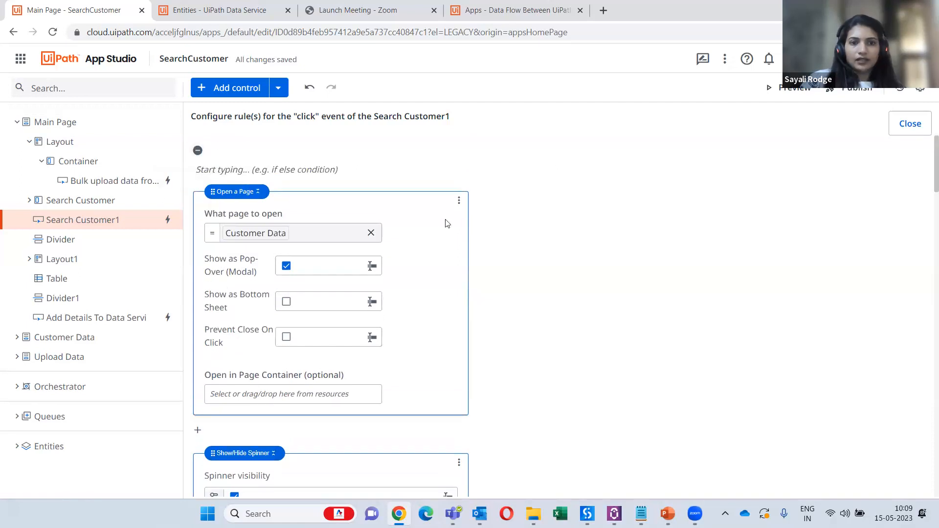
{"action": "left_click", "coordinate": [262, 170]}
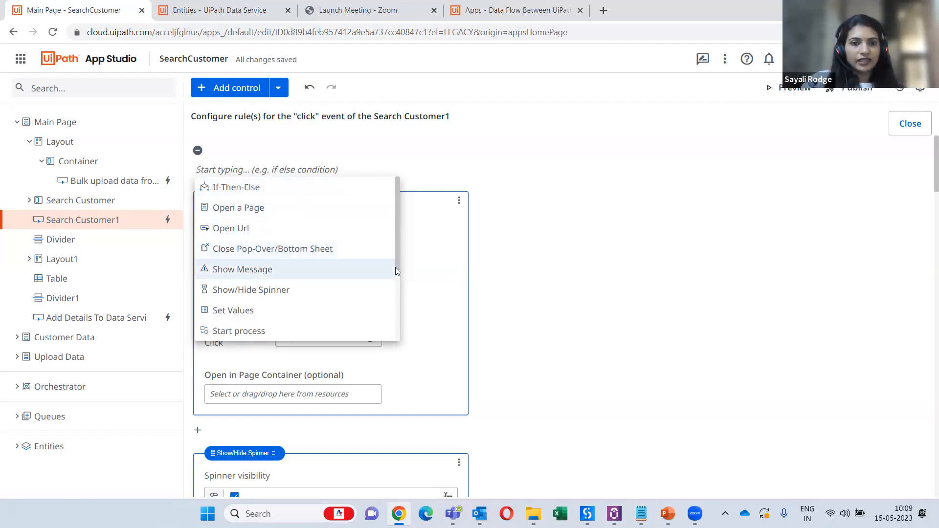
{"action": "left_click_drag", "start_coordinate": [395, 262], "coordinate": [389, 313]}
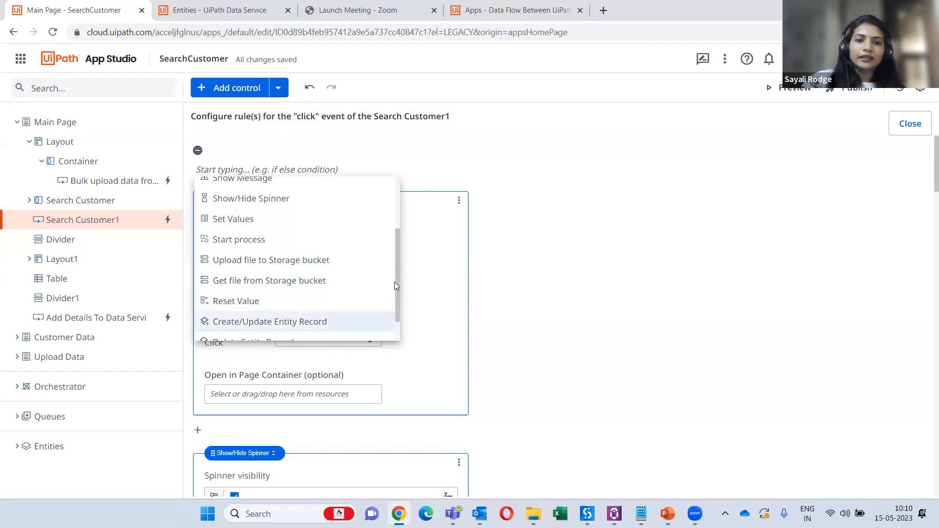
{"action": "left_click_drag", "start_coordinate": [394, 282], "coordinate": [393, 313]}
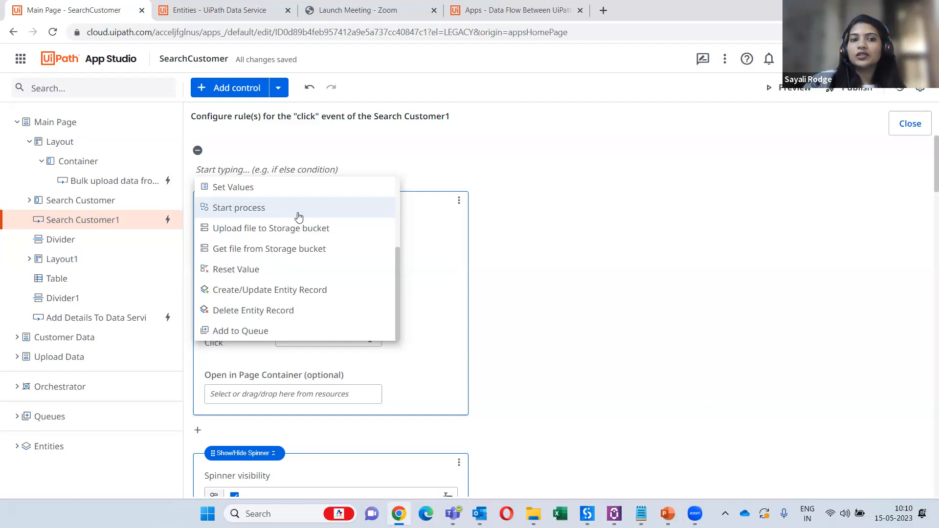
{"action": "left_click", "coordinate": [524, 217]}
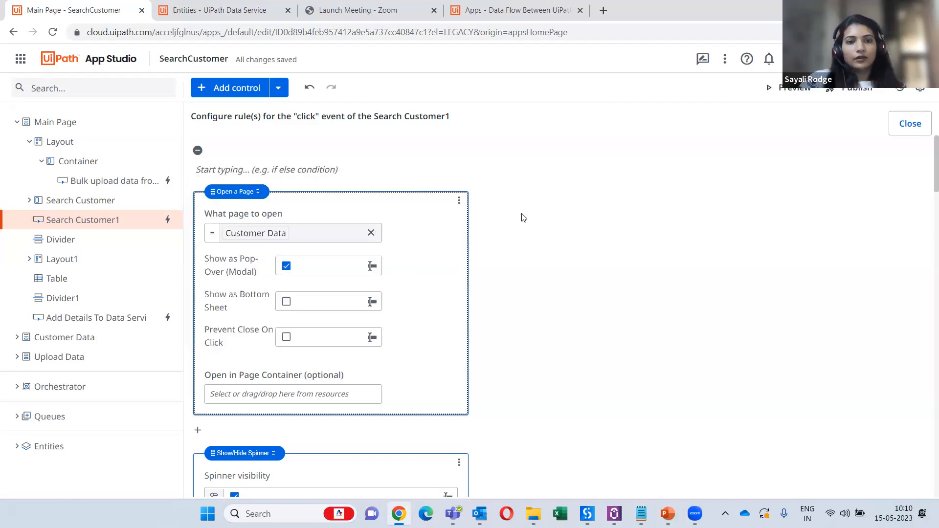
Step: Return to the Main Page layout and view the controls at its lower end
{"action": "left_click", "coordinate": [88, 123]}
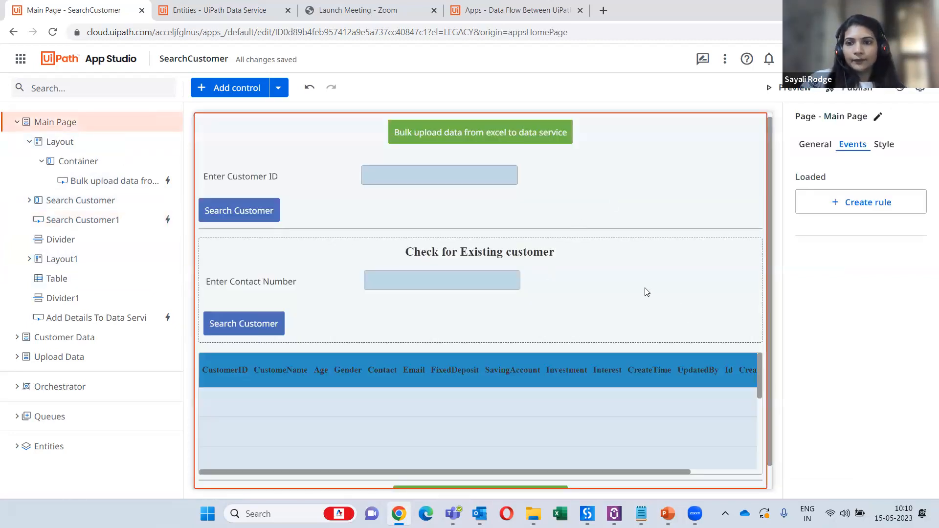
{"action": "scroll", "coordinate": [646, 292], "scroll_direction": "down", "scroll_amount": 1}
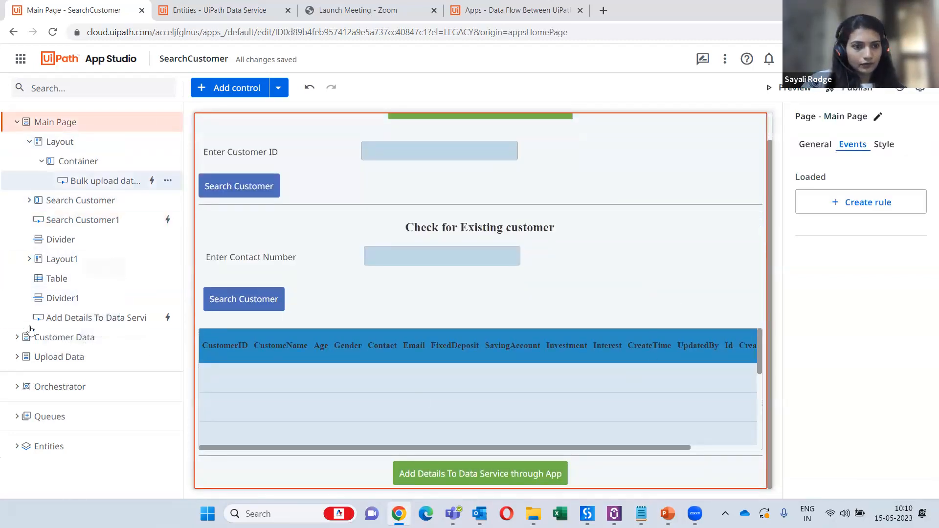
Step: Review the CustomerDetails queue in the Shared folder among the queues that can be added, and close the dialog without adding one
{"action": "scroll", "coordinate": [293, 157], "scroll_direction": "up", "scroll_amount": 1}
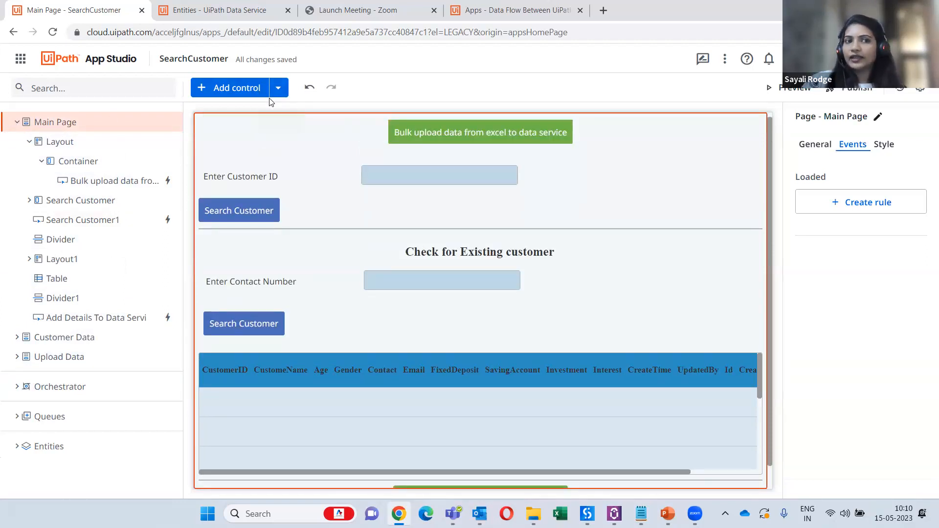
{"action": "left_click", "coordinate": [279, 88]}
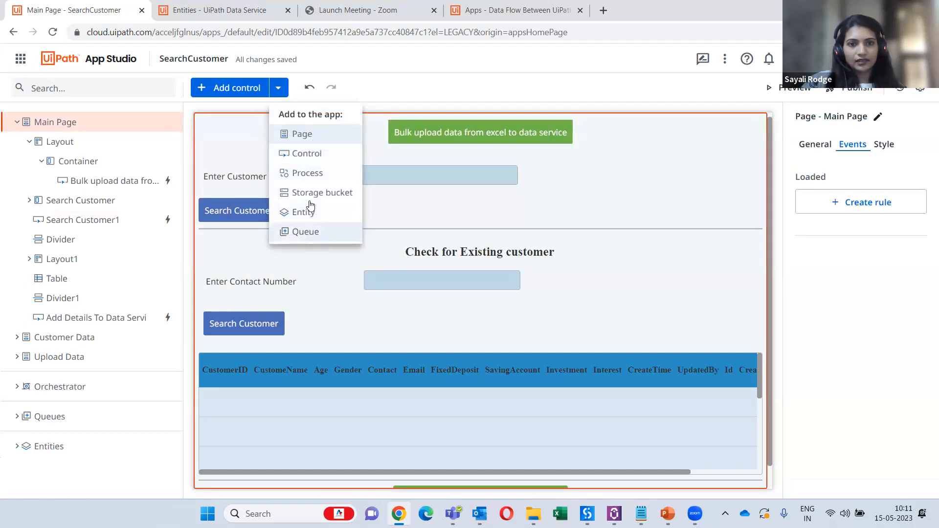
{"action": "left_click", "coordinate": [317, 232]}
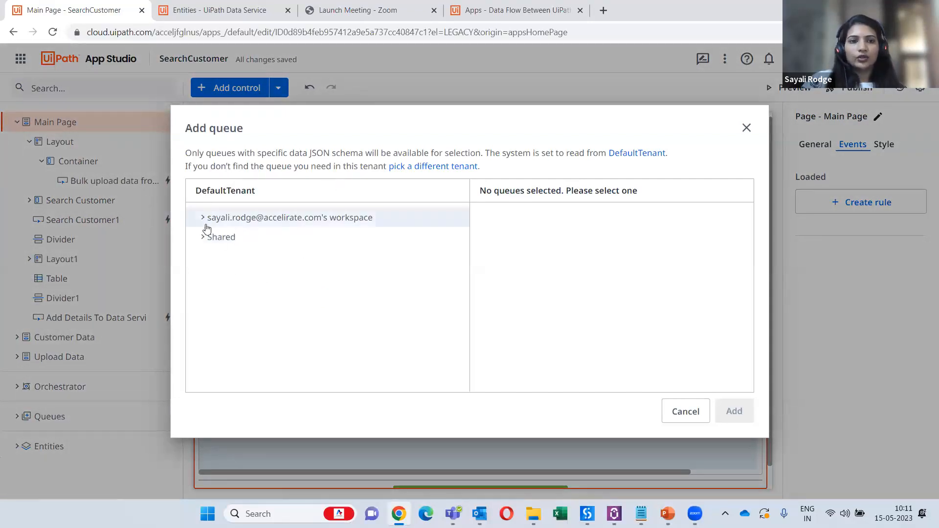
{"action": "left_click", "coordinate": [201, 242]}
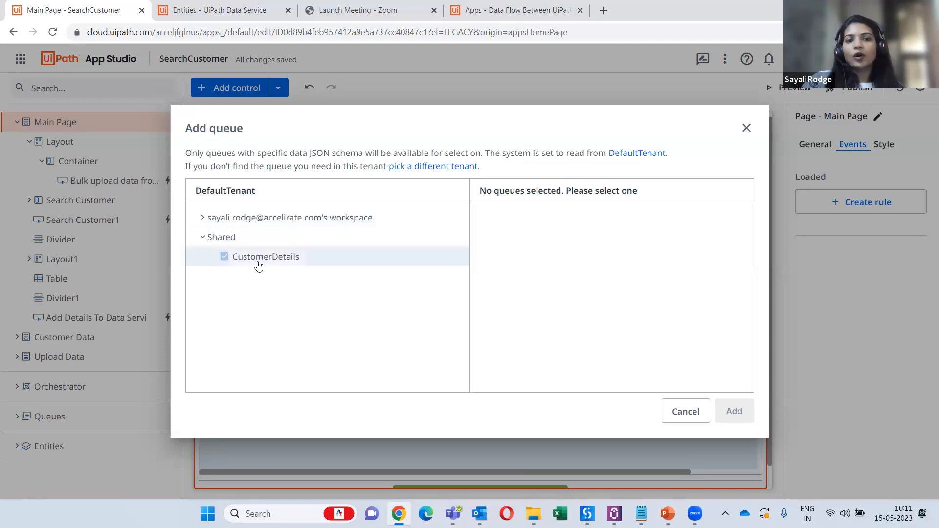
{"action": "left_click", "coordinate": [252, 264]}
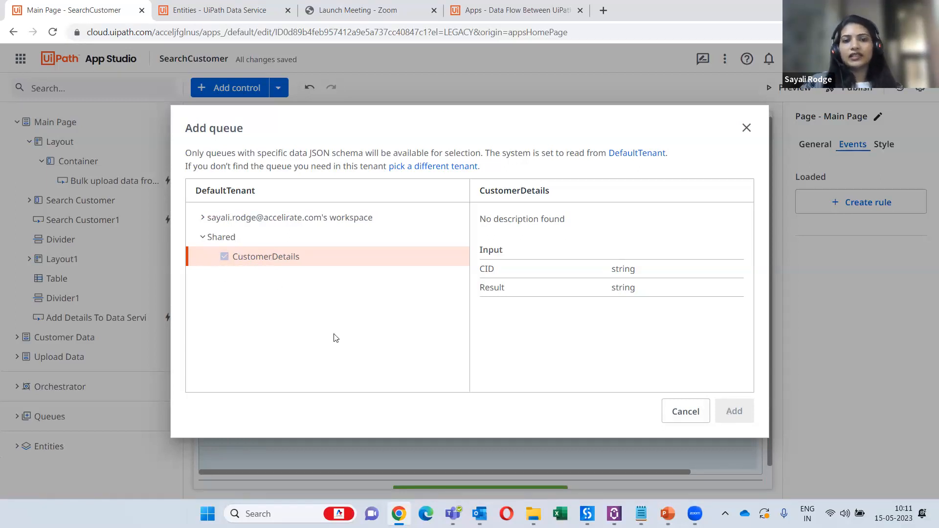
{"action": "left_click", "coordinate": [203, 236]}
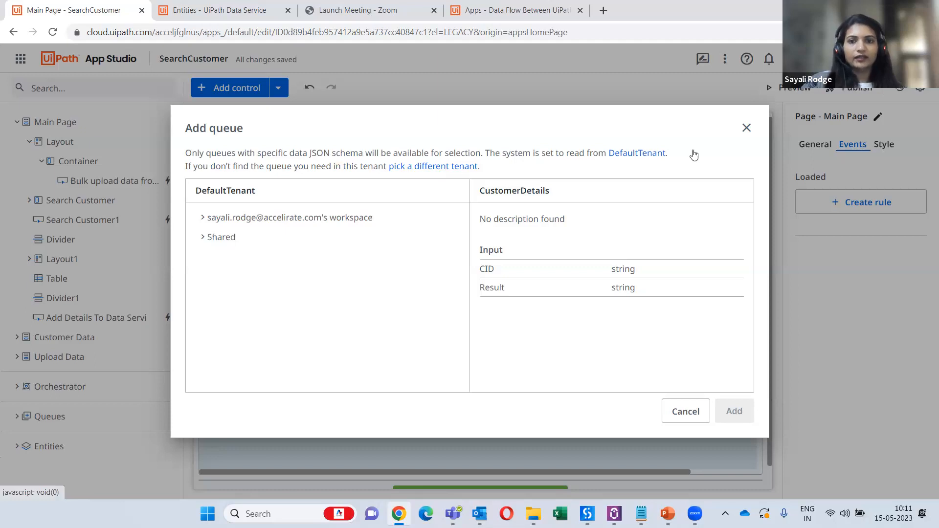
{"action": "left_click", "coordinate": [746, 129]}
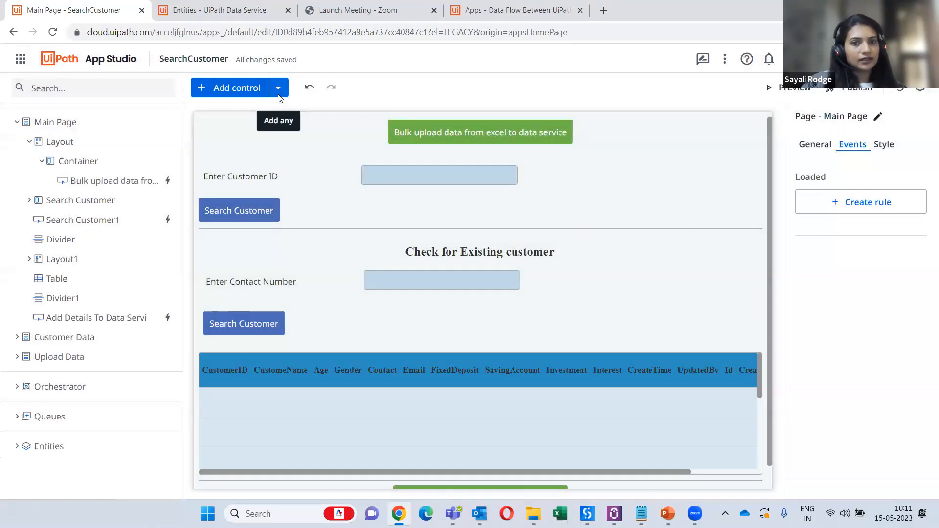
Step: Preview the fields of the Loan Processing Data entity among the entities that can be added, and close the dialog without adding it
{"action": "left_click", "coordinate": [278, 90]}
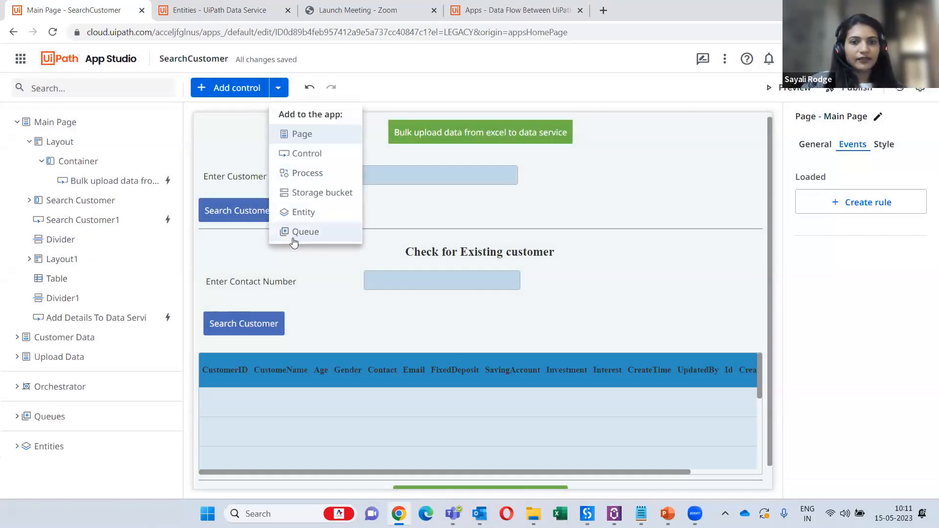
{"action": "left_click", "coordinate": [323, 215]}
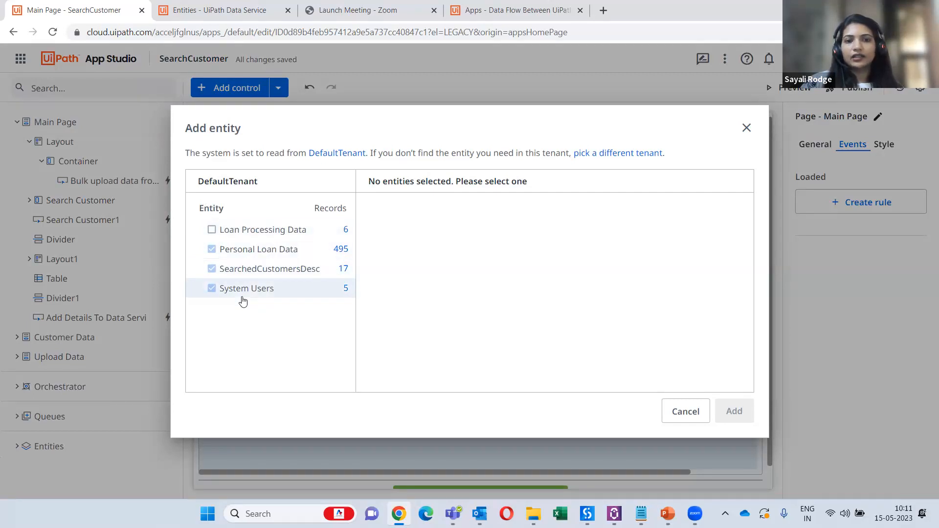
{"action": "left_click", "coordinate": [262, 238]}
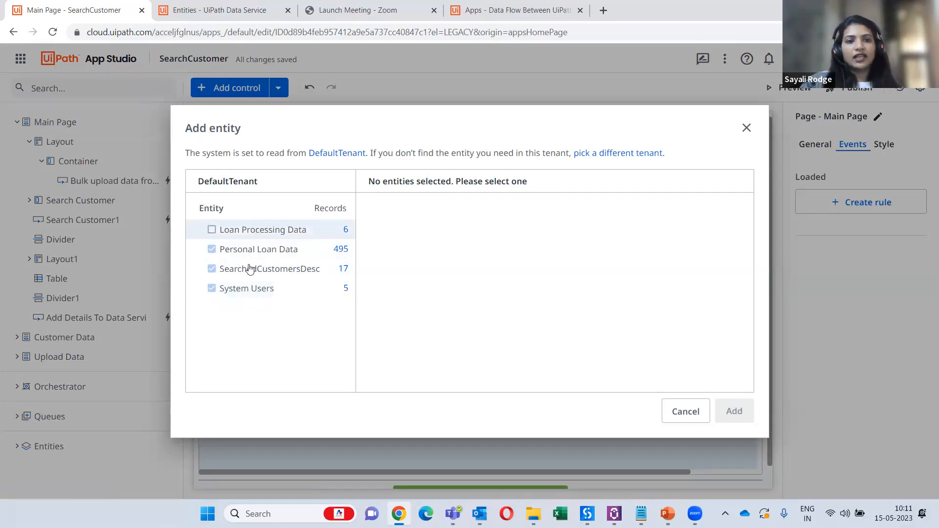
{"action": "left_click", "coordinate": [215, 231]}
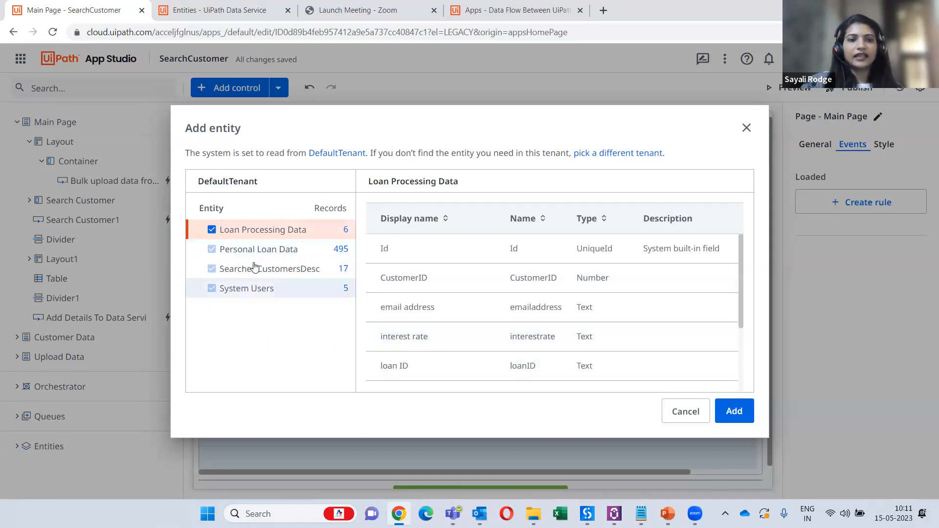
{"action": "left_click", "coordinate": [211, 229]}
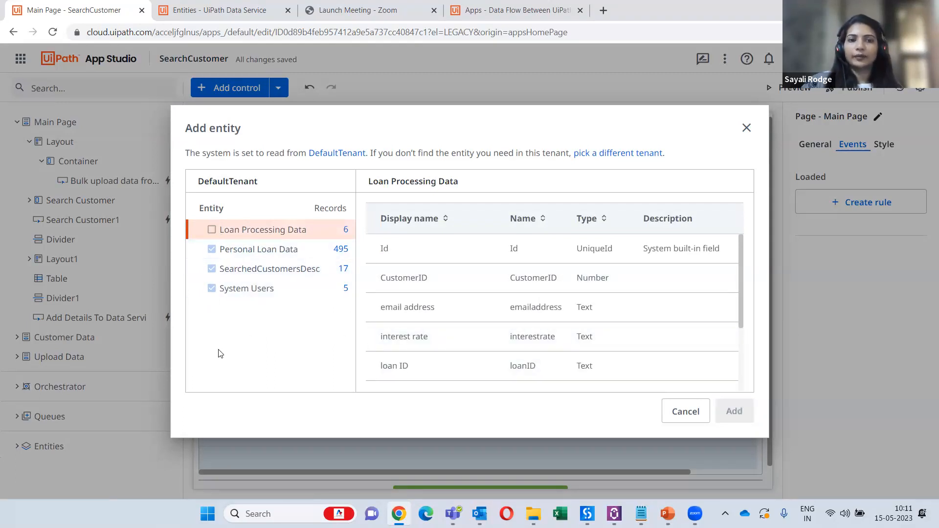
{"action": "left_click", "coordinate": [746, 127]}
Step: Examine the input and output arguments of the UploadPersonalDataToDS process, and check the Orchestrator storage buckets
{"action": "left_click", "coordinate": [28, 124]}
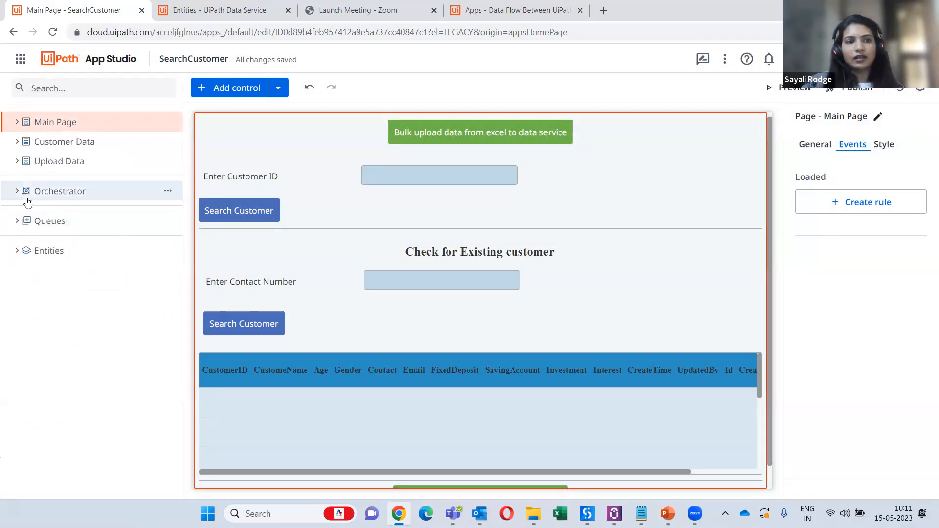
{"action": "left_click", "coordinate": [19, 195]}
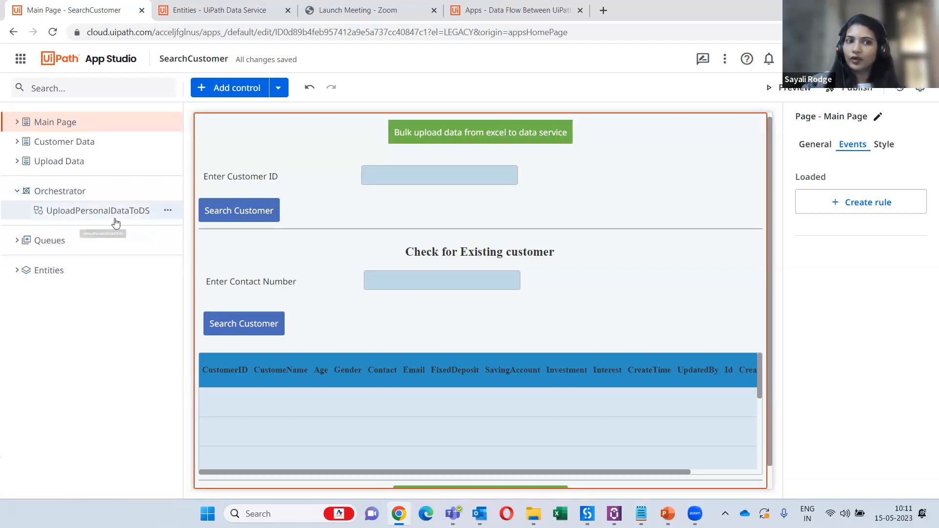
{"action": "left_click", "coordinate": [109, 224]}
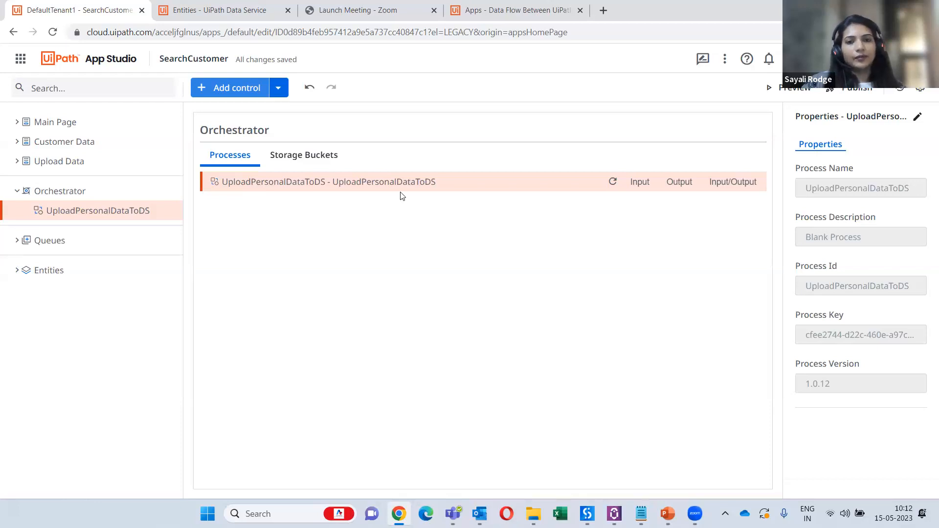
{"action": "left_click", "coordinate": [635, 182]}
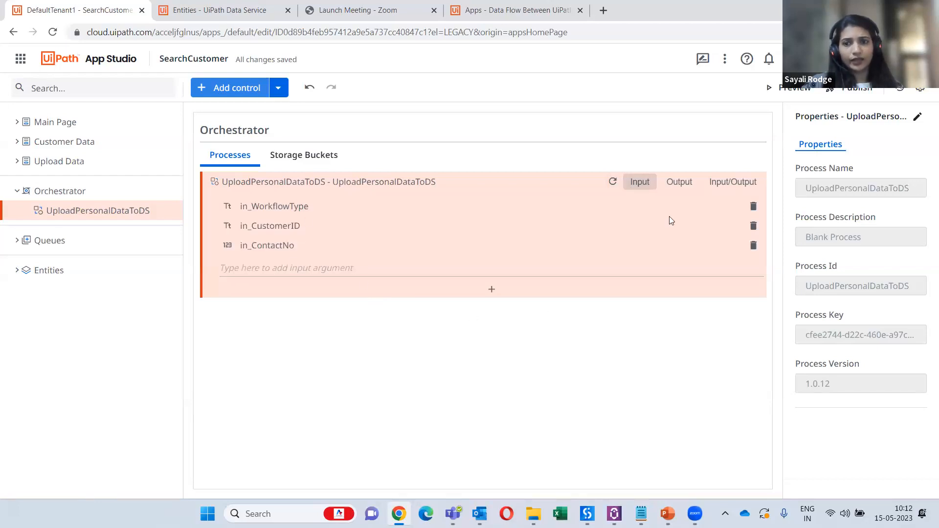
{"action": "left_click", "coordinate": [677, 183]}
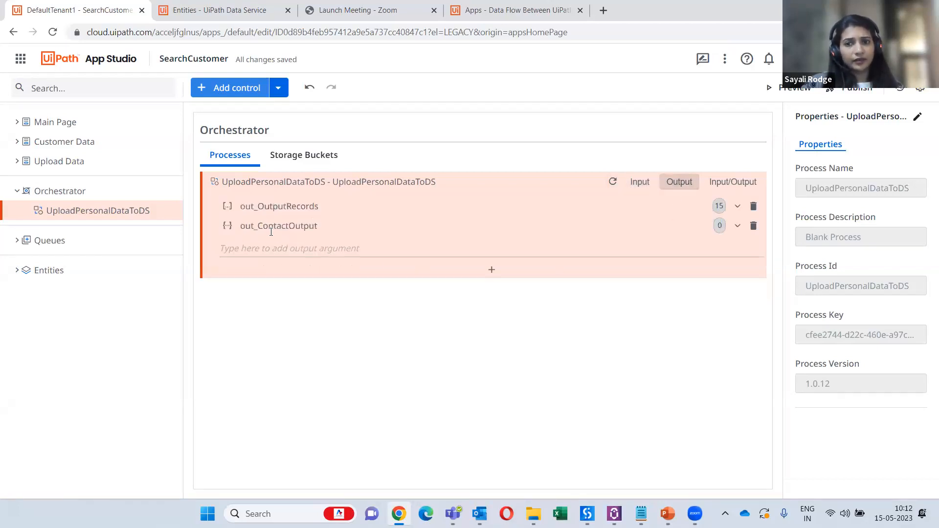
{"action": "left_click", "coordinate": [306, 161]}
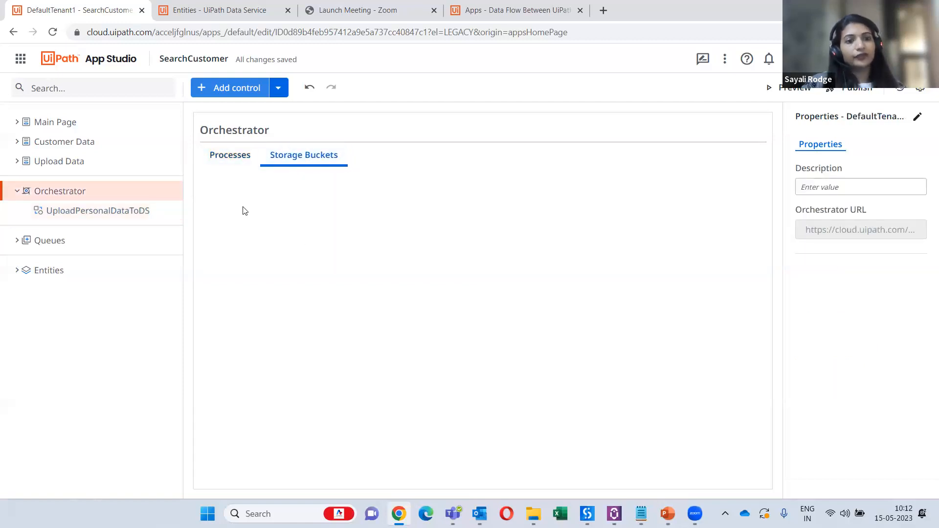
Step: View the CustomerDetails queue, and review the fields and data records of the SearchedCustomersDesc entity
{"action": "left_click", "coordinate": [16, 242]}
{"action": "left_click", "coordinate": [78, 260]}
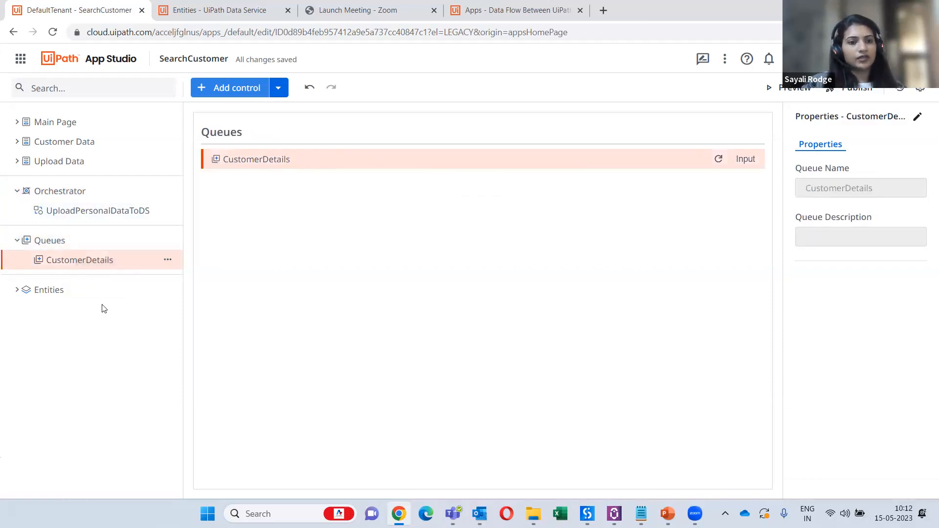
{"action": "left_click", "coordinate": [17, 291]}
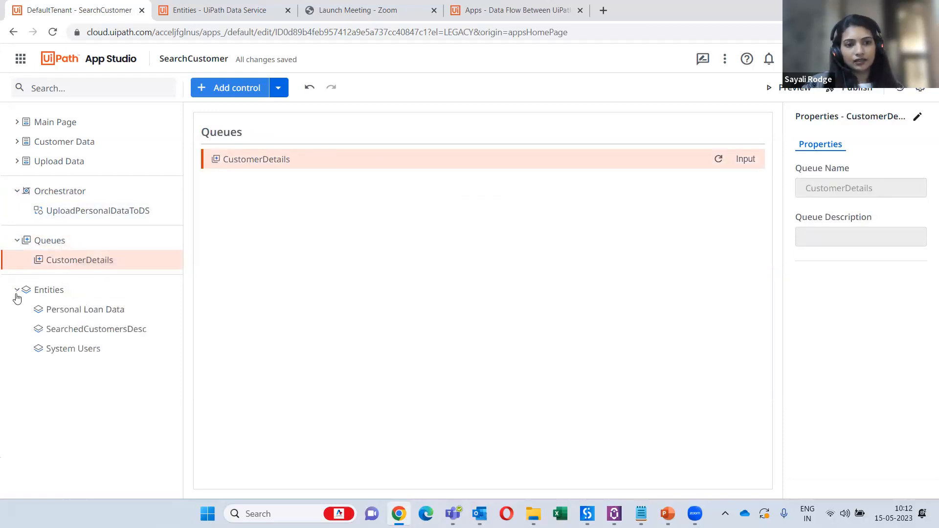
{"action": "left_click", "coordinate": [72, 328]}
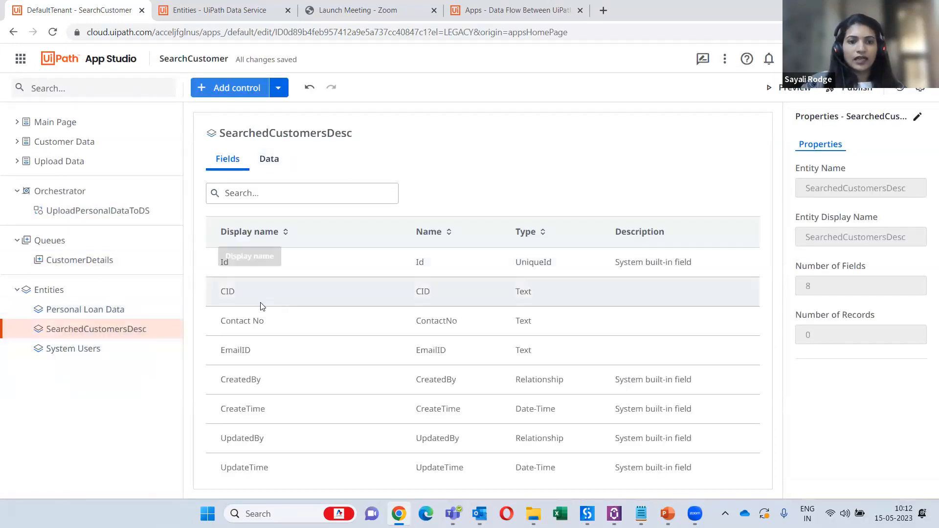
{"action": "left_click", "coordinate": [269, 159]}
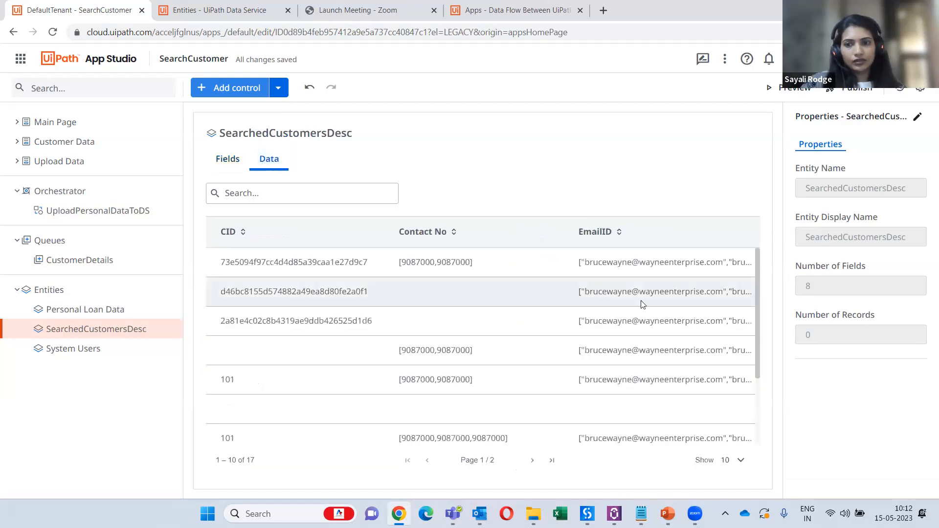
{"action": "scroll", "coordinate": [639, 303], "scroll_direction": "down", "scroll_amount": 2}
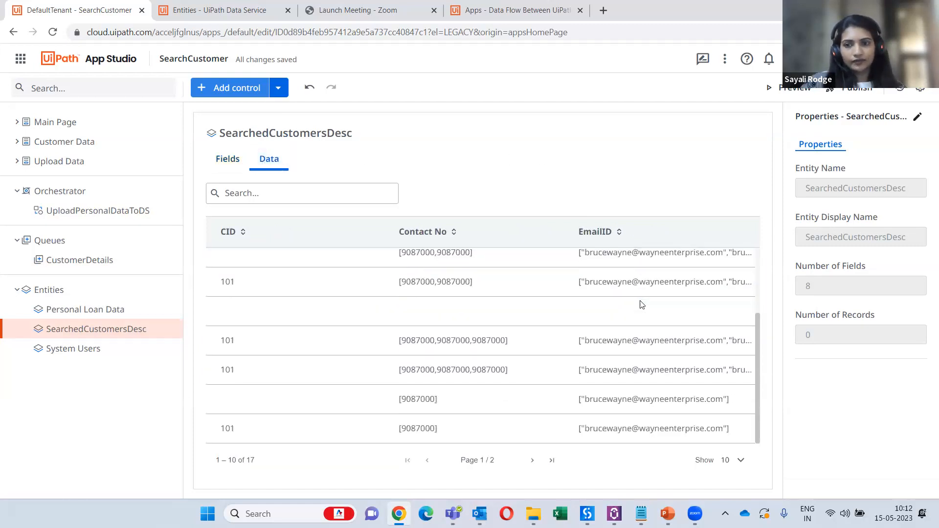
Step: Review the data records and the field definitions of the Personal Loan Data entity
{"action": "left_click", "coordinate": [61, 310]}
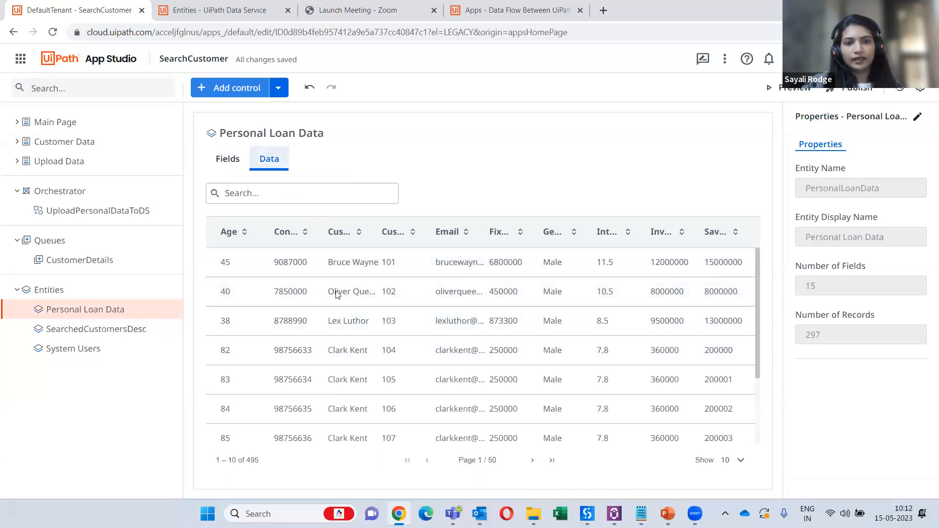
{"action": "scroll", "coordinate": [509, 318], "scroll_direction": "down", "scroll_amount": 2}
{"action": "scroll", "coordinate": [507, 325], "scroll_direction": "up", "scroll_amount": 2}
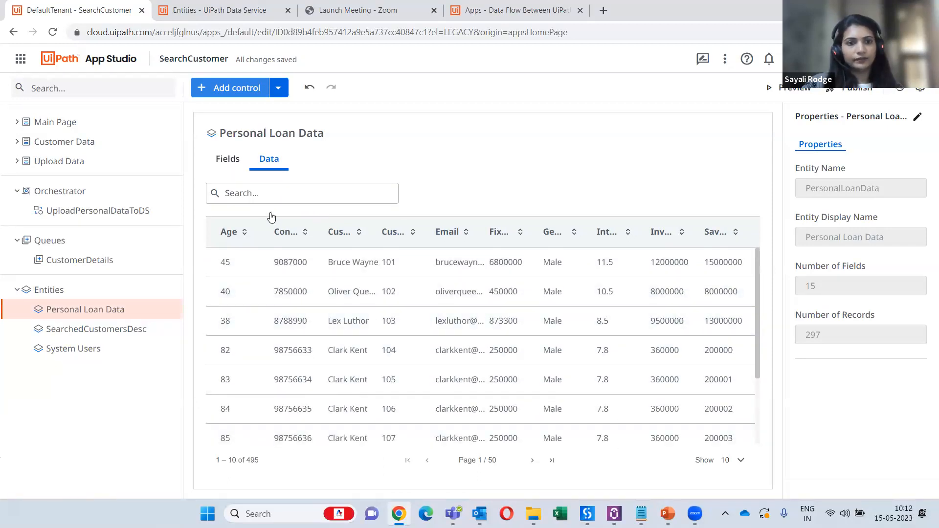
{"action": "left_click", "coordinate": [227, 159]}
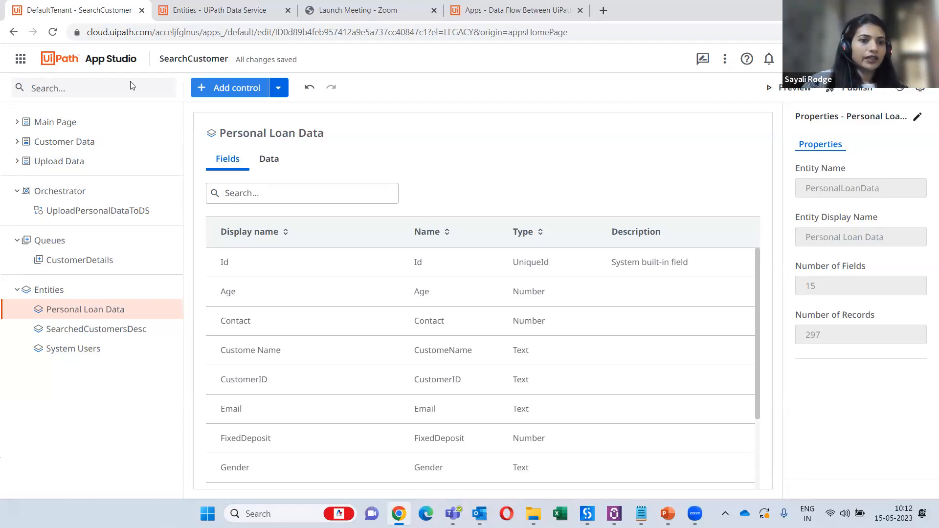
Step: Return to the Main Page and select the button for bulk uploading Excel data to the data service
{"action": "left_click", "coordinate": [52, 122]}
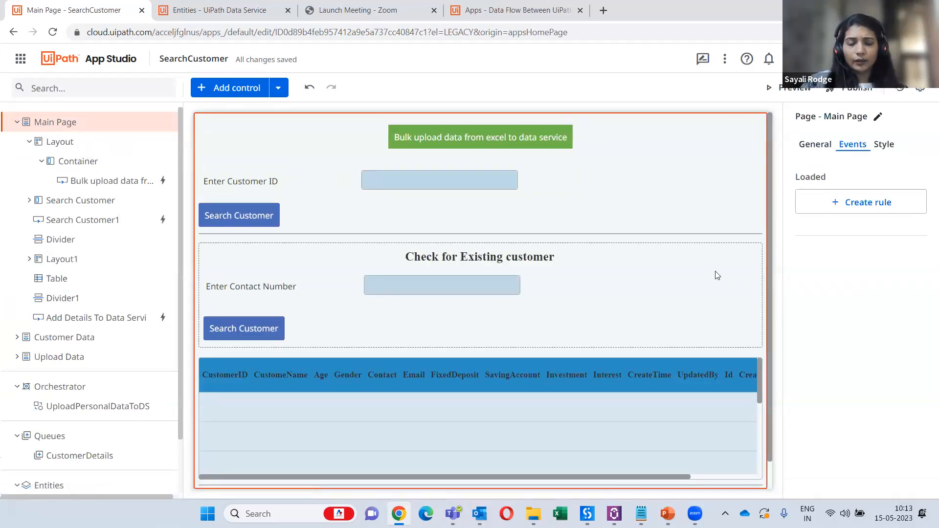
{"action": "left_click", "coordinate": [561, 142]}
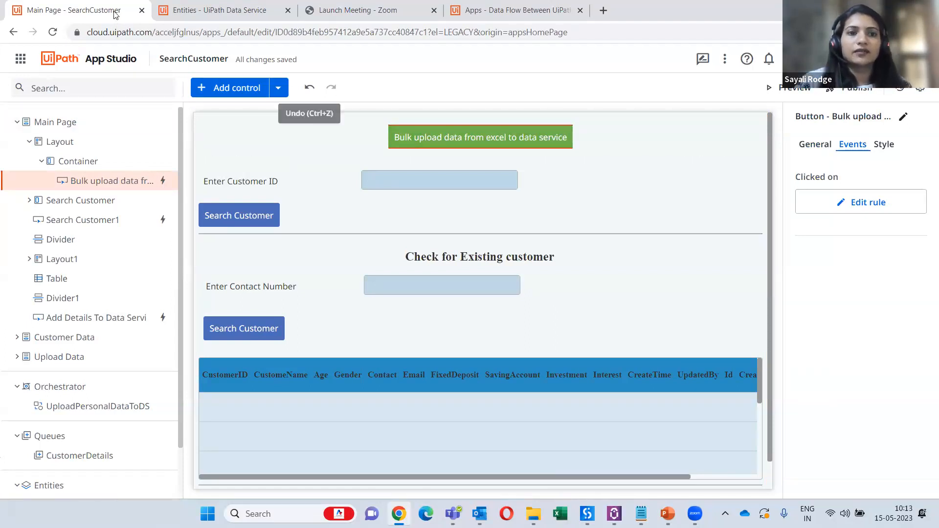
Step: Switch to Data Service, view the form for creating a new entity, and cancel it
{"action": "left_click", "coordinate": [20, 59]}
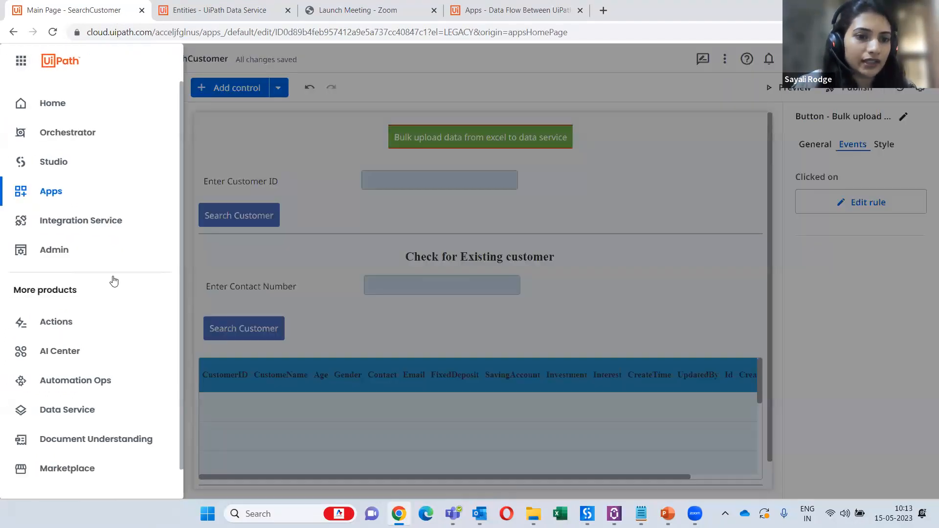
{"action": "left_click", "coordinate": [74, 410]}
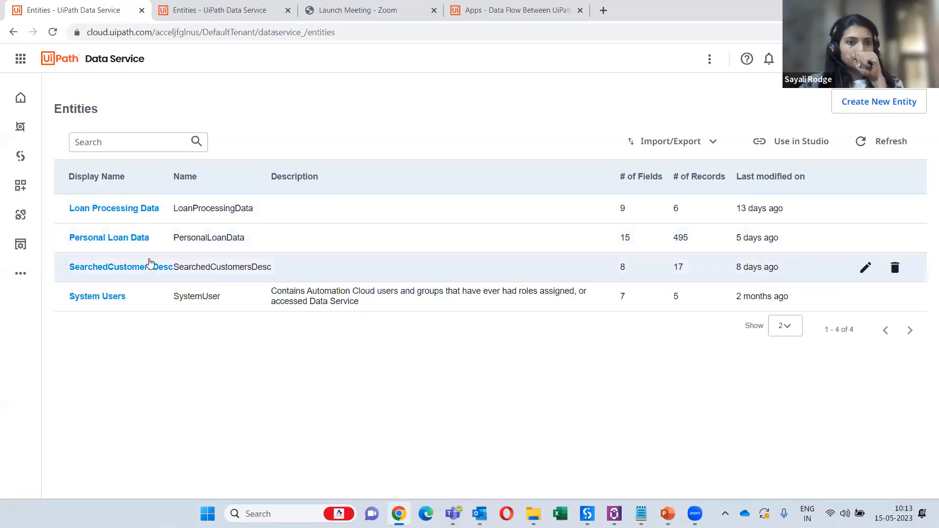
{"action": "left_click", "coordinate": [894, 103]}
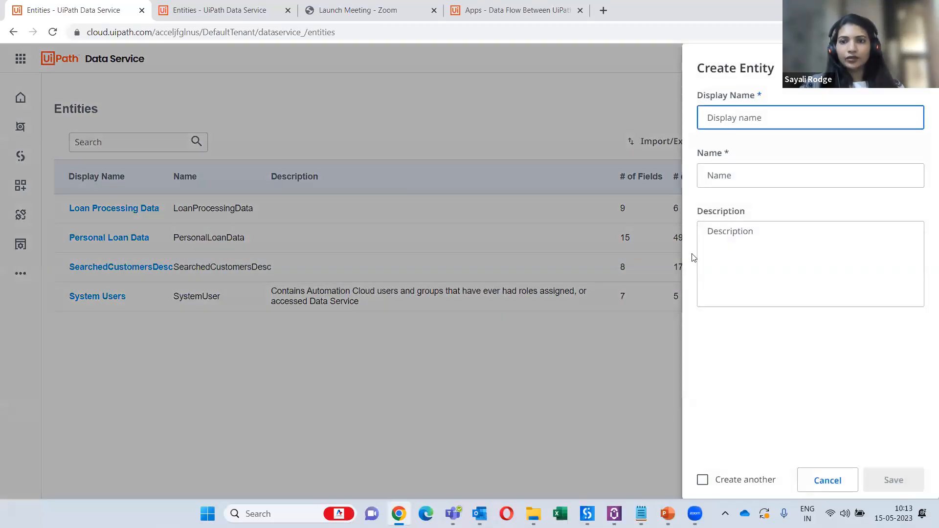
{"action": "left_click", "coordinate": [828, 480]}
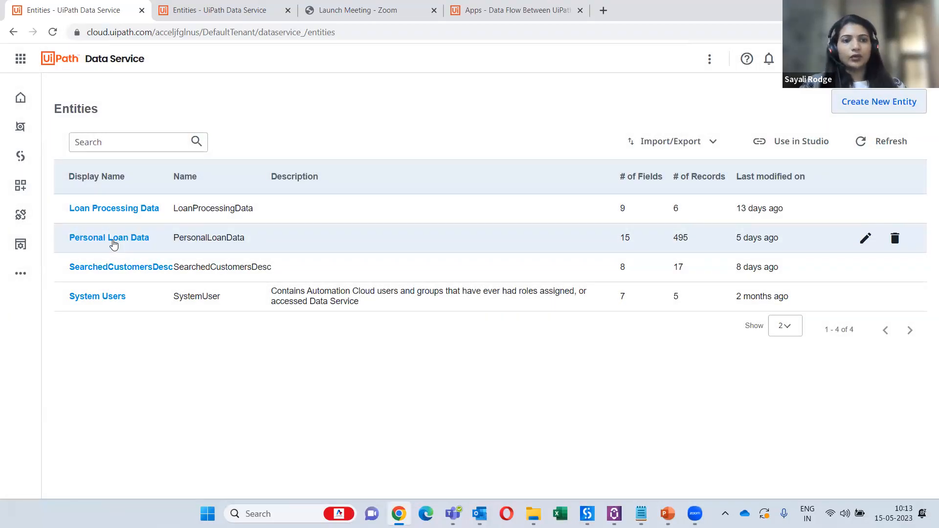
Step: Open the Personal Loan Data entity, examine the types offered for creating a new field, and cancel the form
{"action": "left_click", "coordinate": [114, 238]}
{"action": "scroll", "coordinate": [807, 293], "scroll_direction": "down", "scroll_amount": 4}
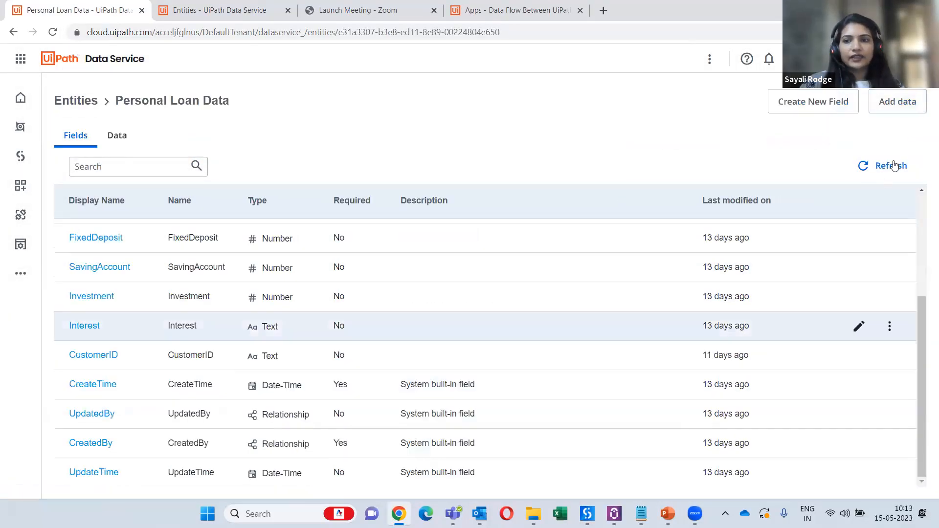
{"action": "left_click", "coordinate": [824, 103]}
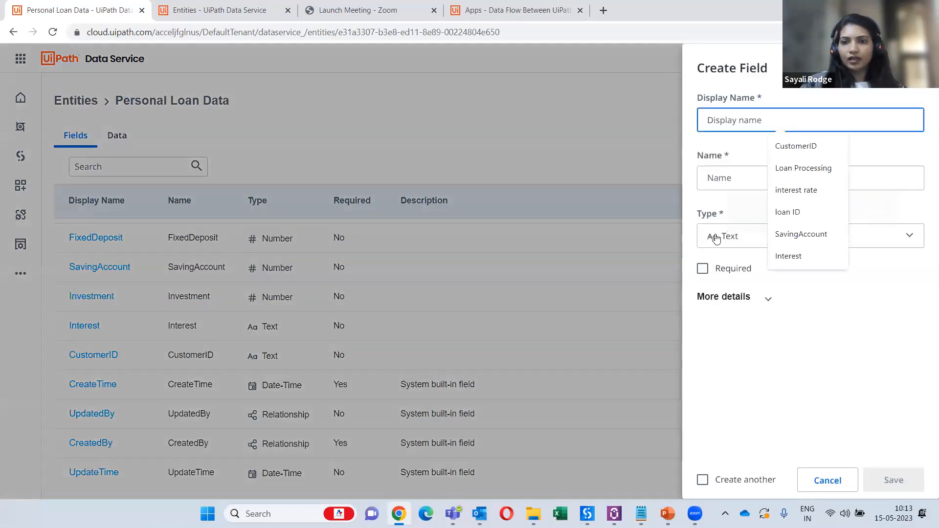
{"action": "left_click", "coordinate": [715, 238]}
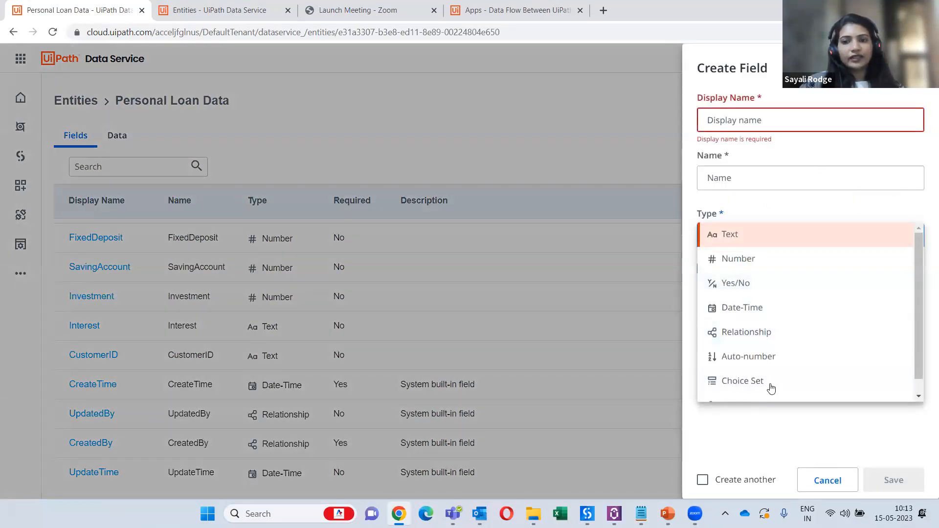
{"action": "scroll", "coordinate": [771, 388], "scroll_direction": "down", "scroll_amount": 1}
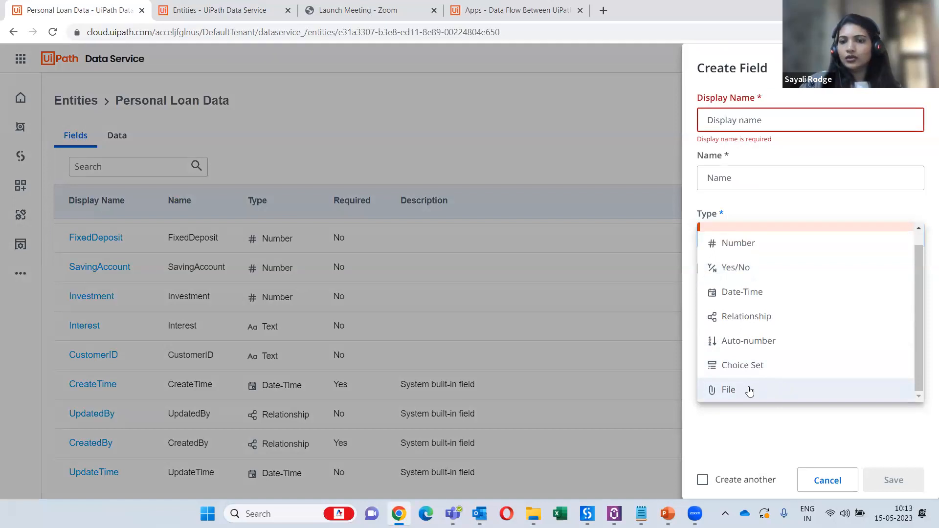
{"action": "scroll", "coordinate": [748, 391], "scroll_direction": "up", "scroll_amount": 1}
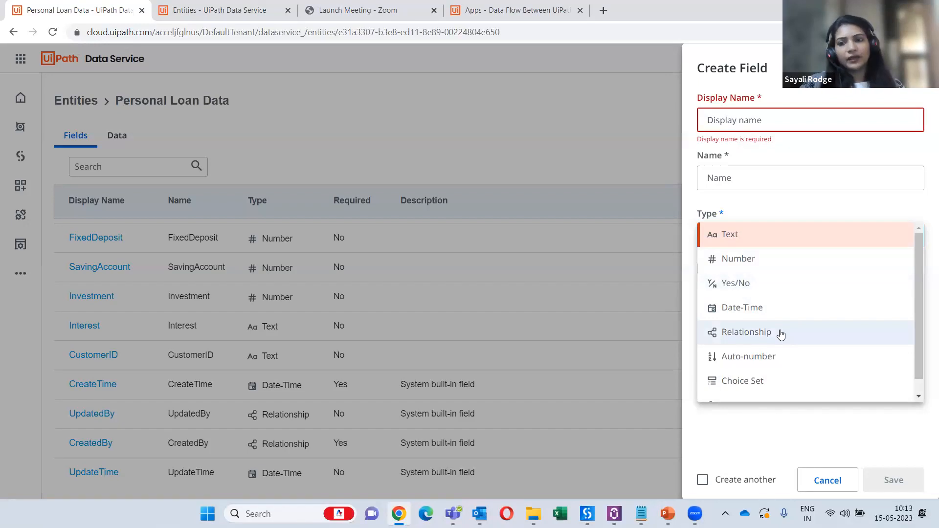
{"action": "scroll", "coordinate": [781, 334], "scroll_direction": "down", "scroll_amount": 1}
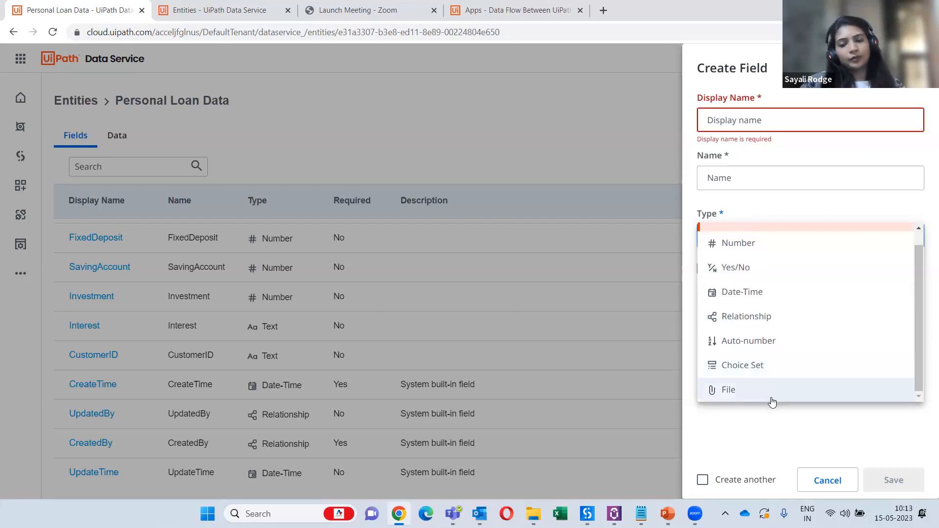
{"action": "left_click", "coordinate": [771, 451]}
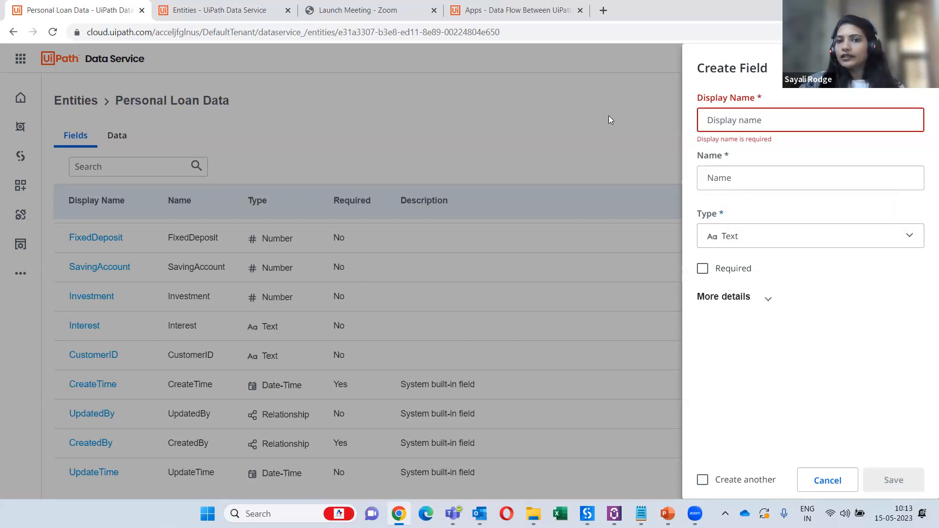
{"action": "left_click", "coordinate": [745, 119]}
{"action": "left_click", "coordinate": [800, 480]}
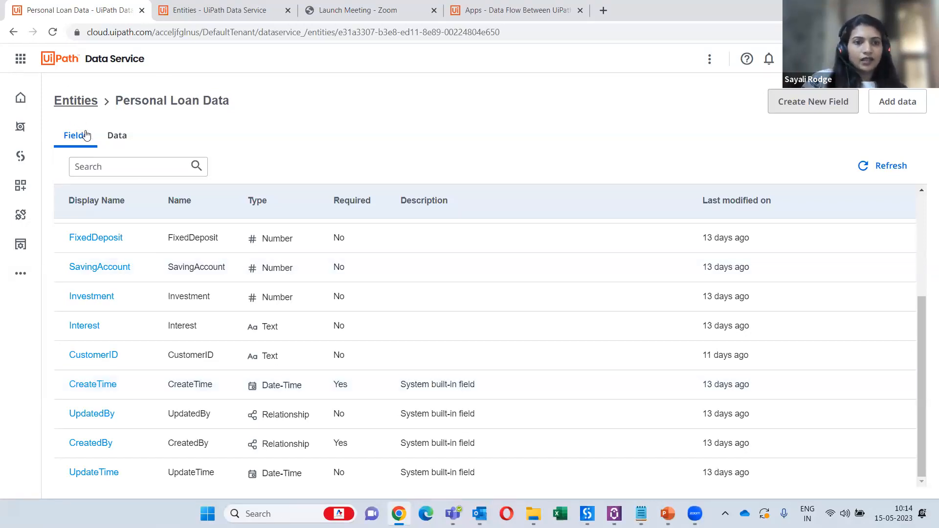
Step: View the data records of the Personal Loan Data entity and the available page-size options
{"action": "left_click", "coordinate": [116, 133]}
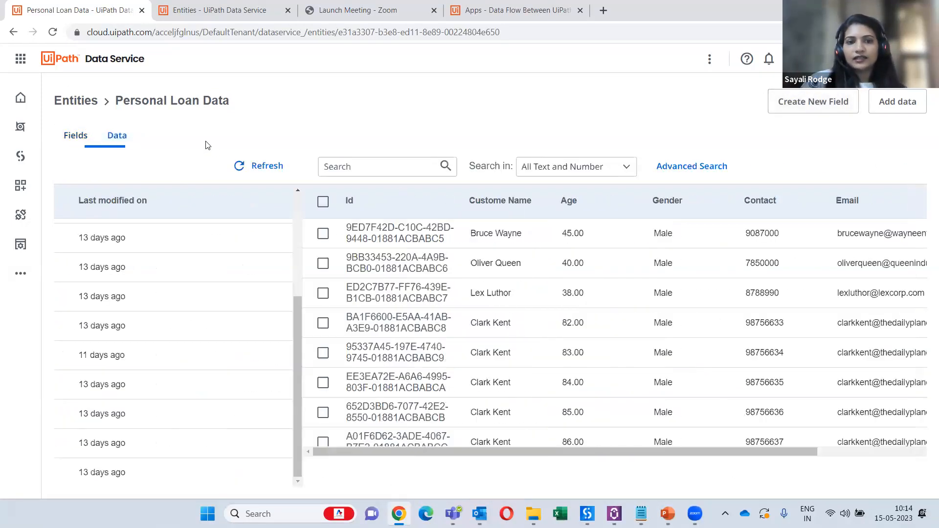
{"action": "left_click", "coordinate": [774, 472]}
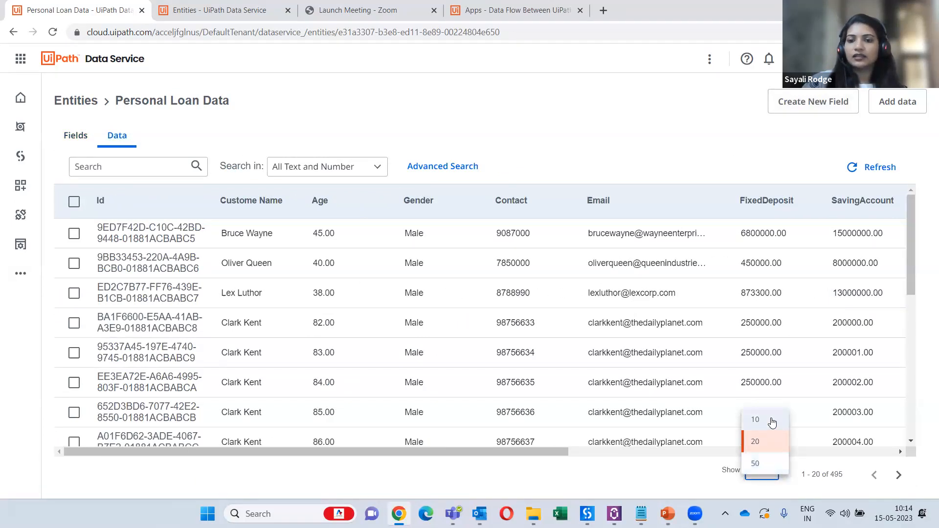
{"action": "left_click", "coordinate": [677, 475]}
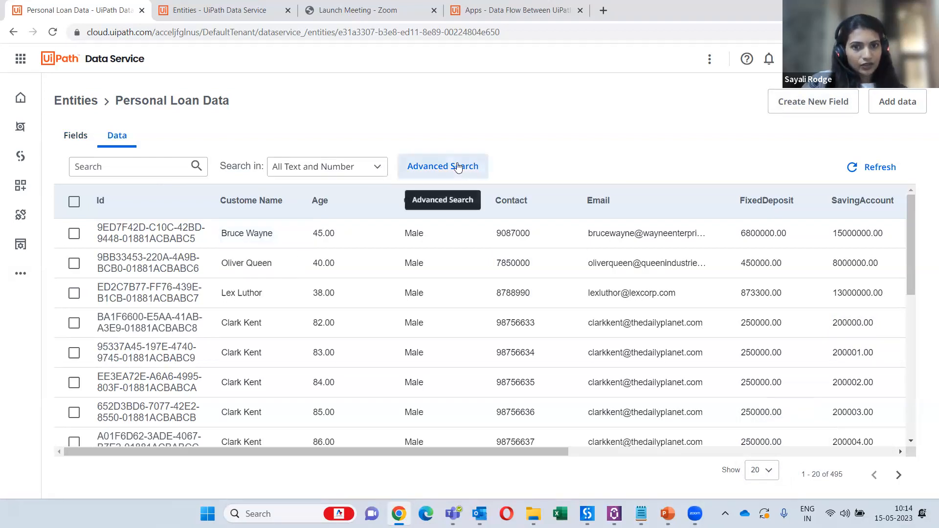
Step: Examine the match mode and column choices of the Advanced Search for Personal Loan Data, and leave it without saving
{"action": "left_click", "coordinate": [443, 167]}
{"action": "left_click", "coordinate": [654, 100]}
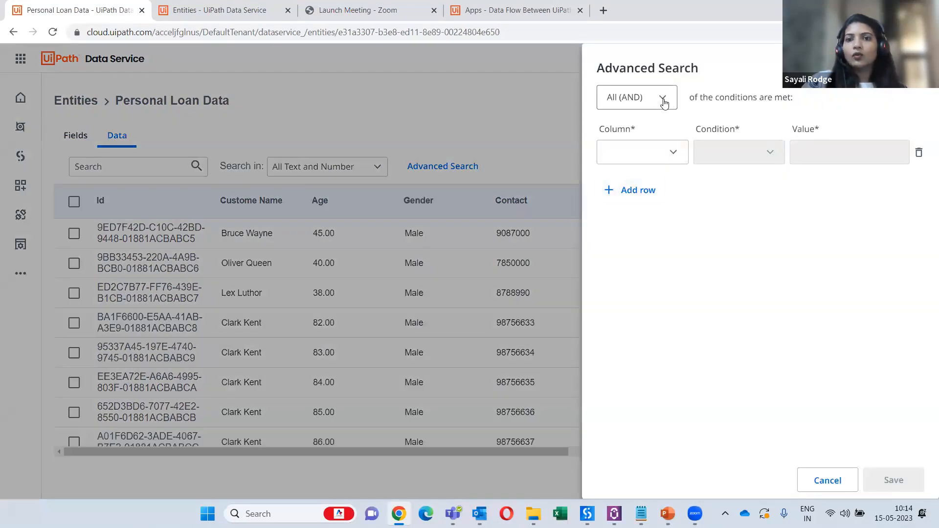
{"action": "left_click", "coordinate": [662, 98]}
{"action": "left_click", "coordinate": [669, 153]}
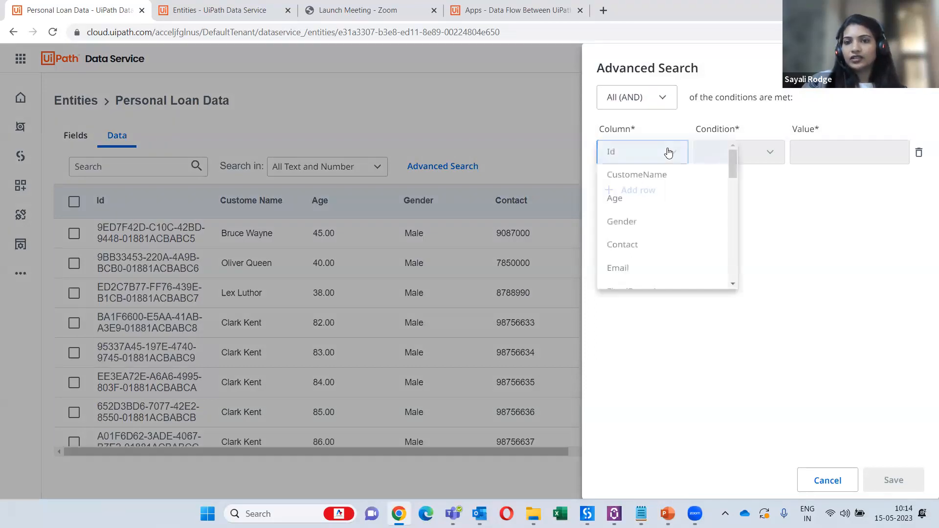
{"action": "left_click", "coordinate": [922, 94]}
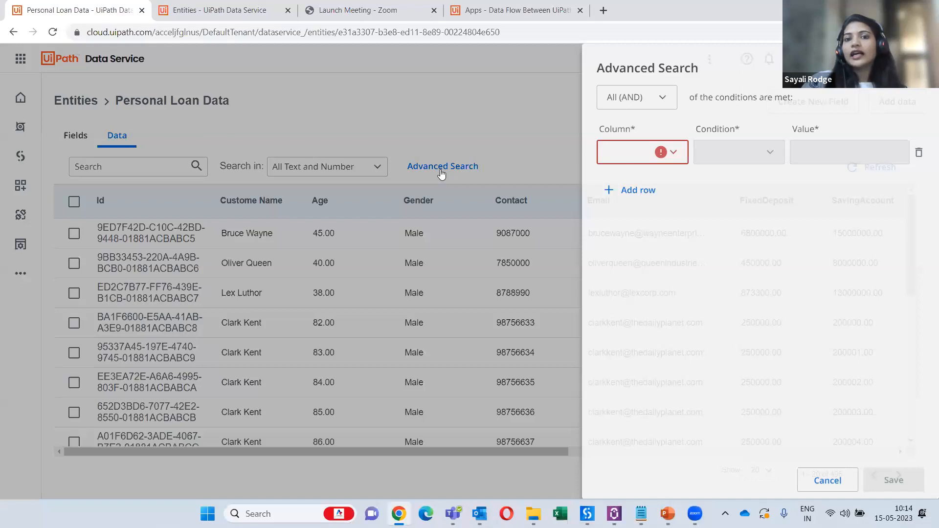
{"action": "left_click", "coordinate": [441, 175]}
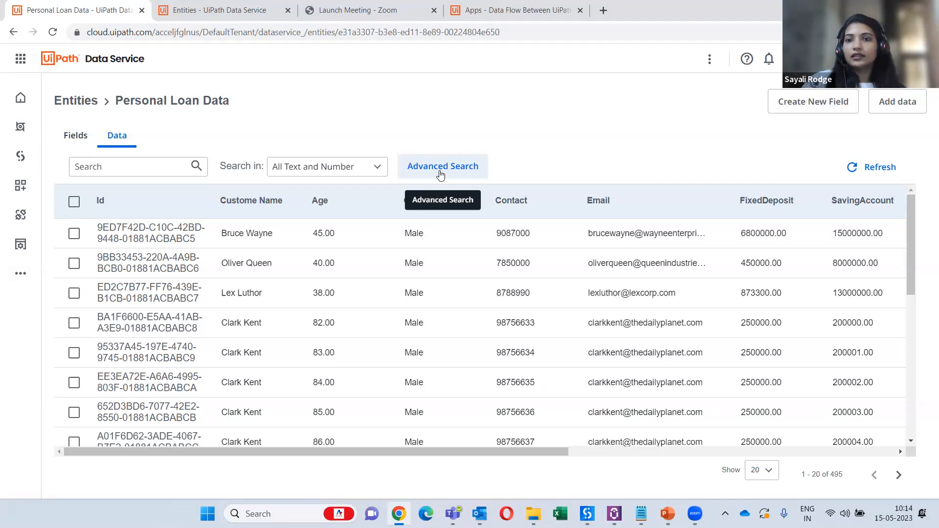
{"action": "left_click", "coordinate": [441, 174]}
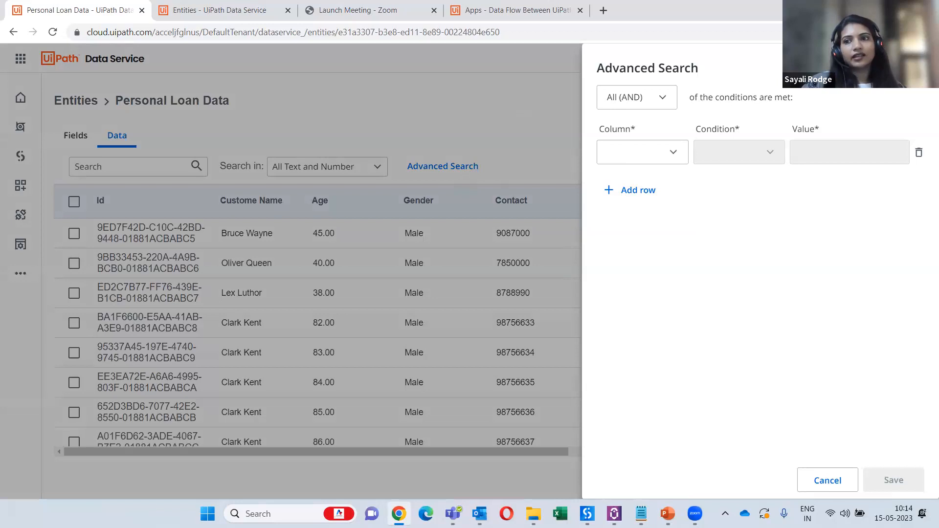
{"action": "left_click", "coordinate": [675, 152]}
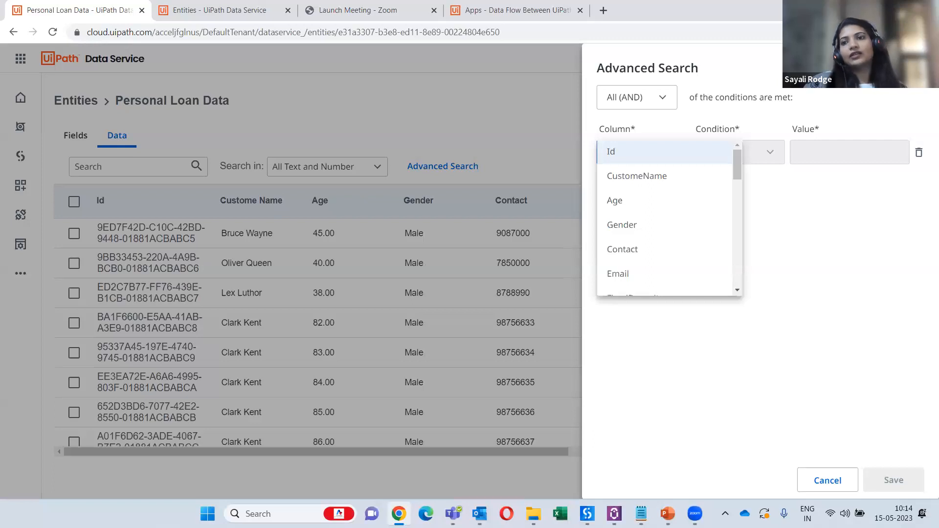
{"action": "key", "text": "Escape"}
{"action": "left_click", "coordinate": [449, 126]}
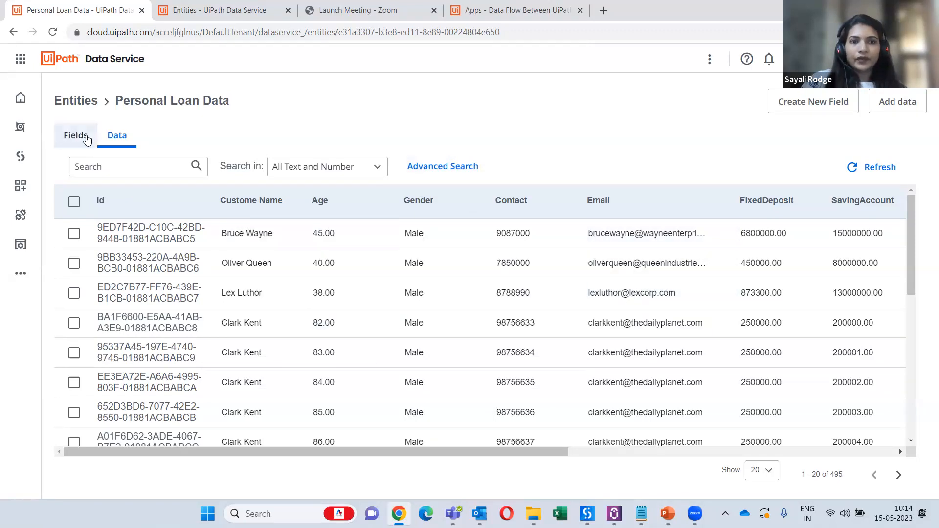
Step: View the Personal Loan Data fields, then return to the entities list and view the schema import and export options
{"action": "left_click", "coordinate": [87, 140]}
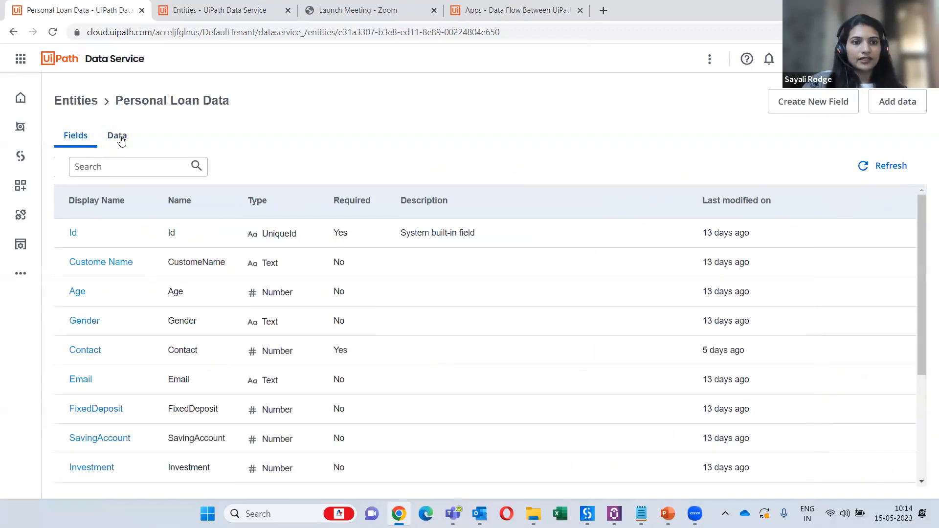
{"action": "left_click", "coordinate": [74, 103]}
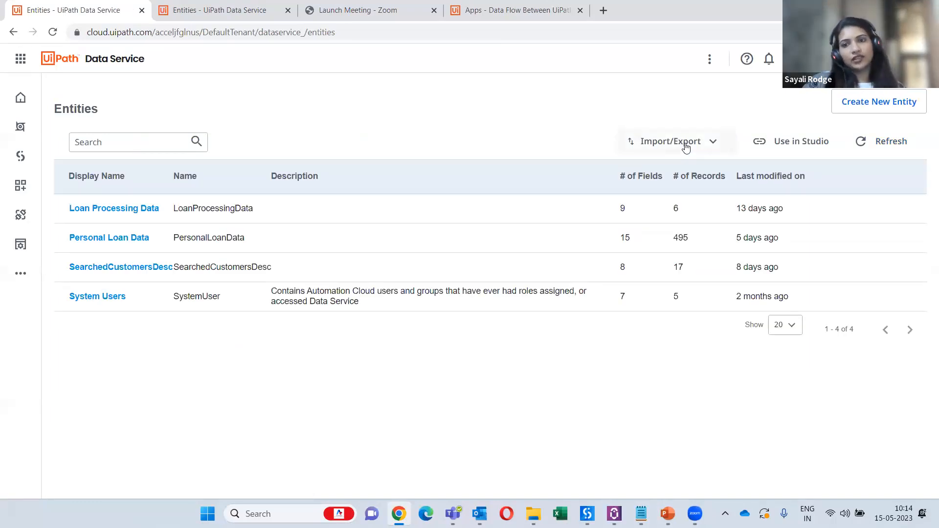
{"action": "left_click", "coordinate": [708, 143]}
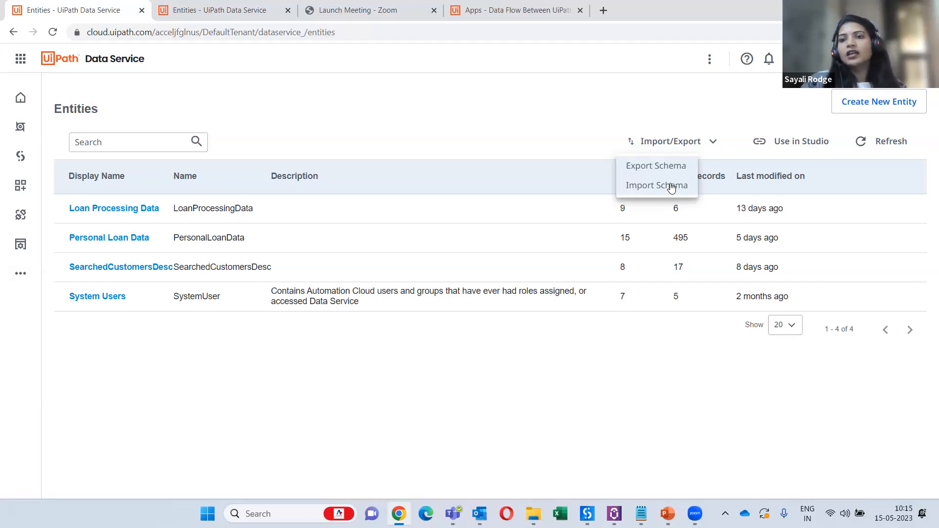
{"action": "left_click", "coordinate": [531, 128]}
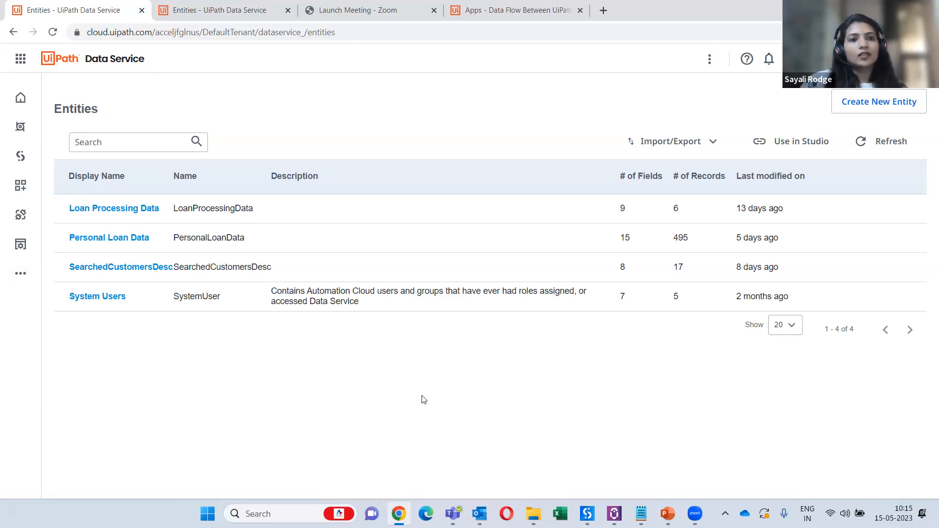
Step: Switch to UiPath Apps and open the SearchCustomer app in App Studio
{"action": "left_click", "coordinate": [20, 61]}
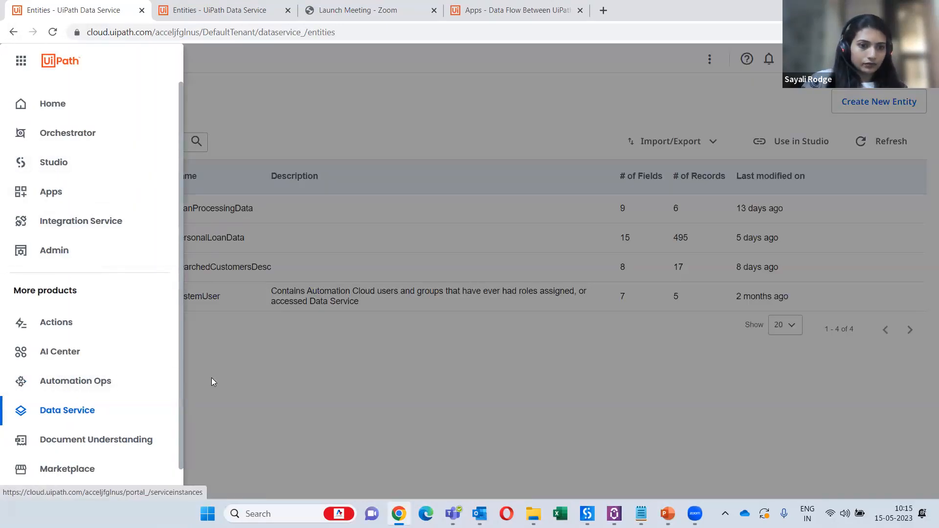
{"action": "left_click", "coordinate": [20, 185]}
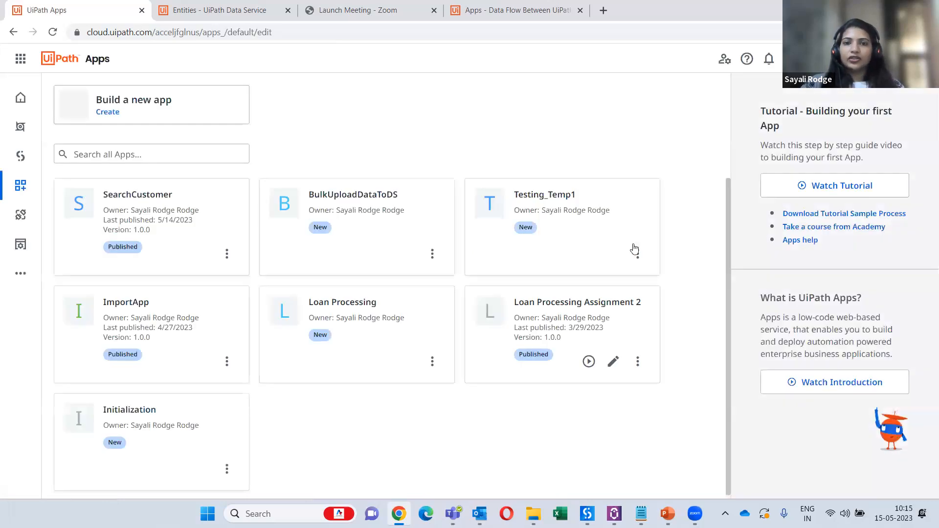
{"action": "left_click", "coordinate": [206, 262]}
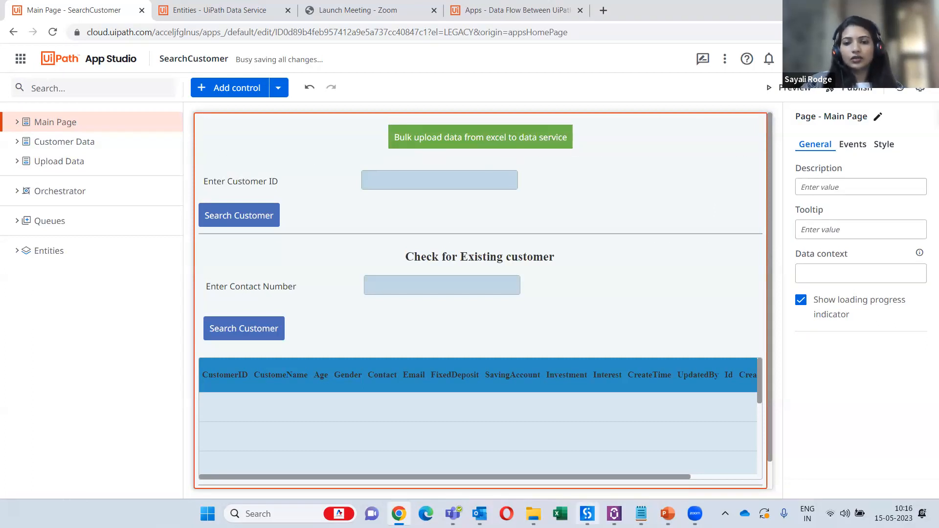
Step: Switch to UiPath Studio and view the UiPath.DataService.Activities package details in the UploadPersonalDataToDS project's dependencies
{"action": "left_click", "coordinate": [587, 513]}
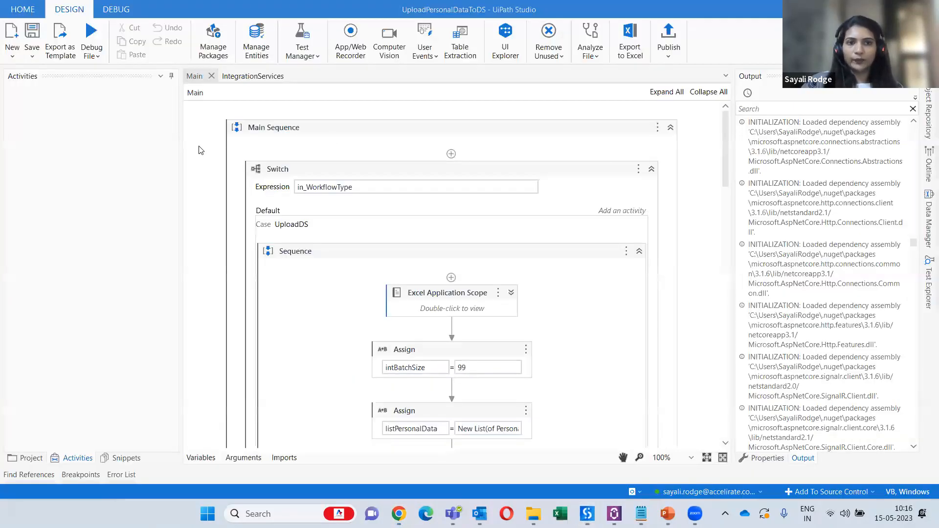
{"action": "left_click", "coordinate": [205, 53]}
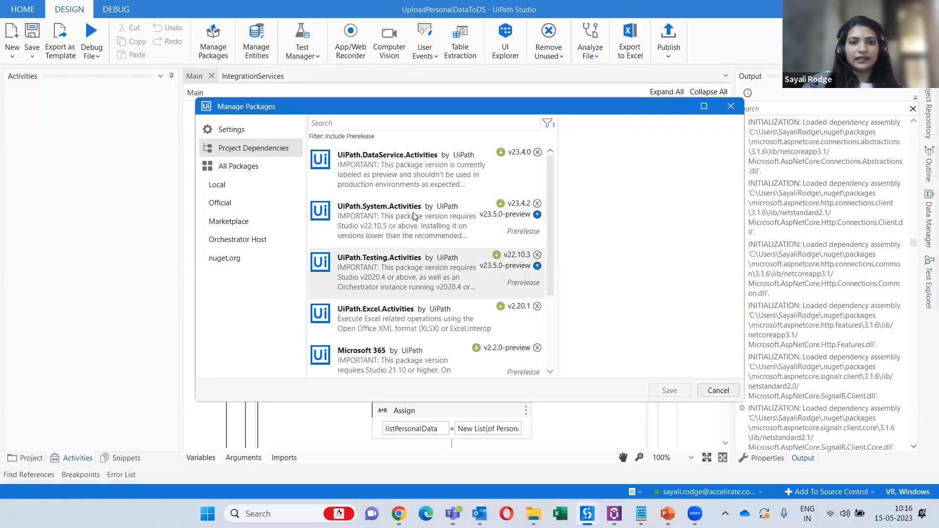
{"action": "left_click", "coordinate": [421, 175]}
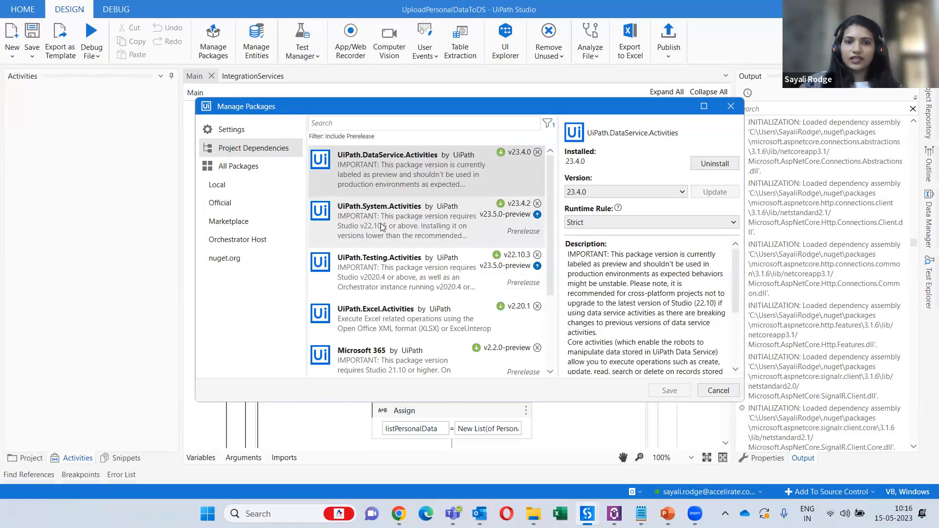
{"action": "left_click", "coordinate": [730, 106]}
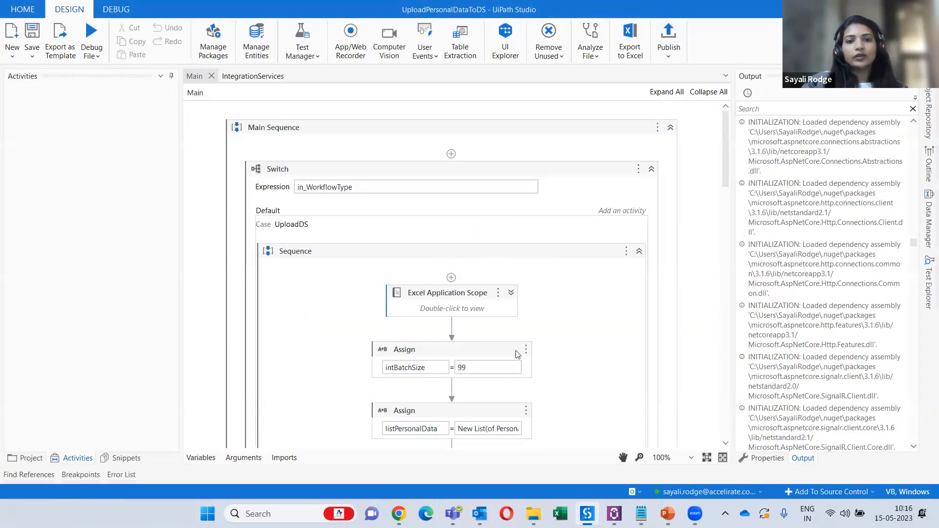
Step: Review the names and types of the variables in the Main workflow, and hide the variable list again
{"action": "scroll", "coordinate": [594, 340], "scroll_direction": "down", "scroll_amount": 2}
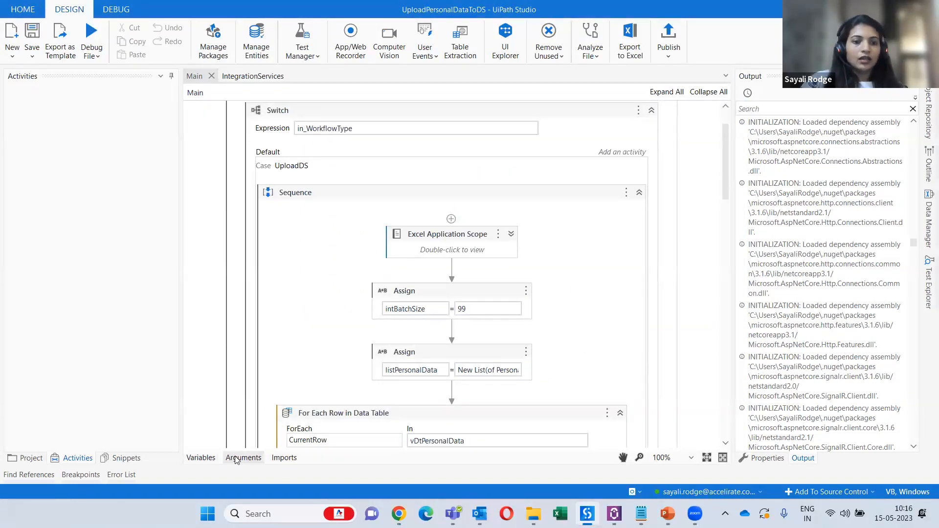
{"action": "left_click", "coordinate": [203, 459]}
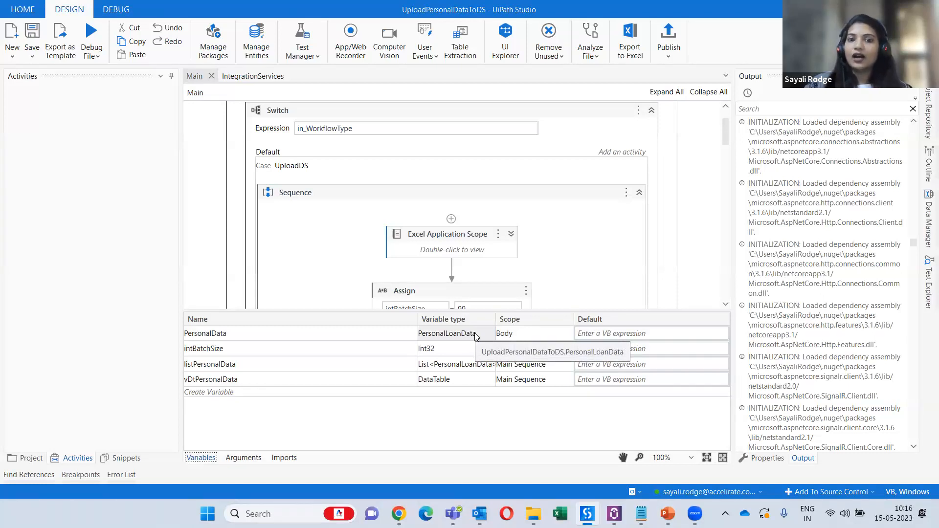
{"action": "left_click", "coordinate": [200, 458]}
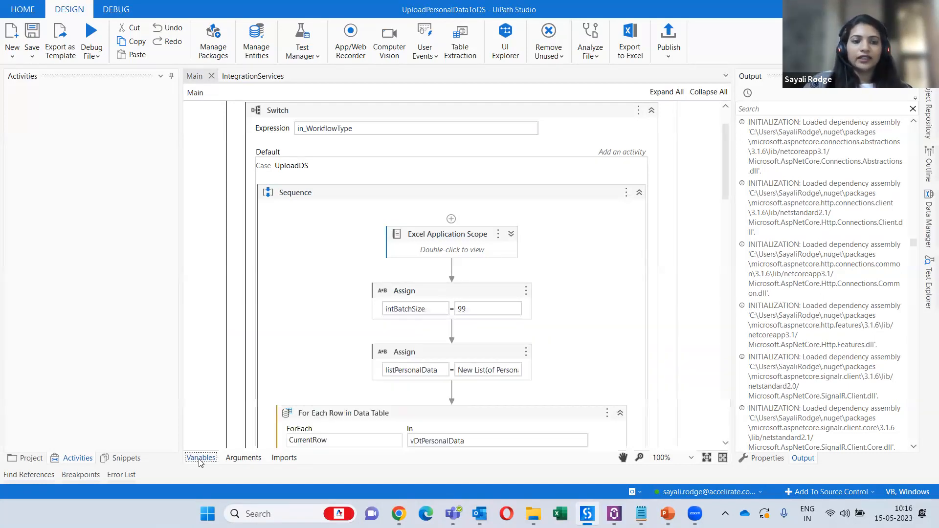
Step: View the Data Service entities linked to the project, refresh the entity list, and close it
{"action": "left_click", "coordinate": [263, 60]}
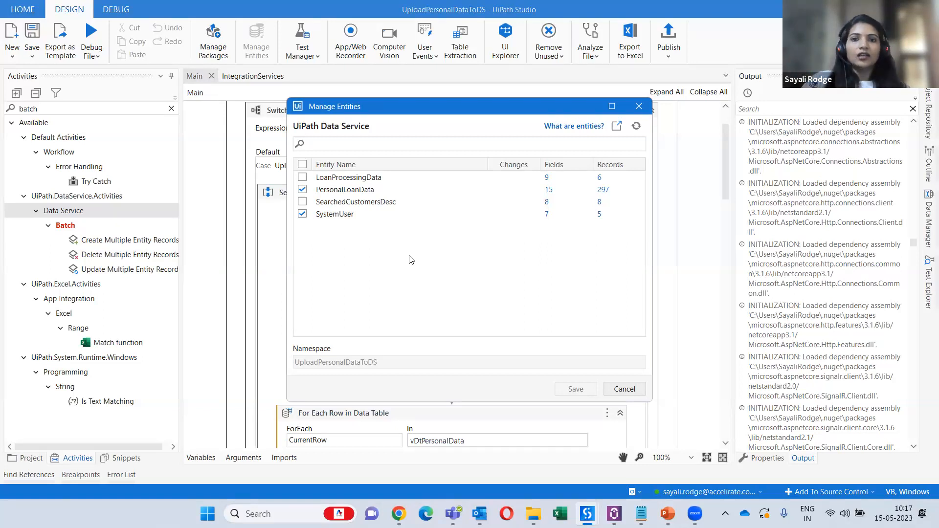
{"action": "left_click", "coordinate": [636, 126]}
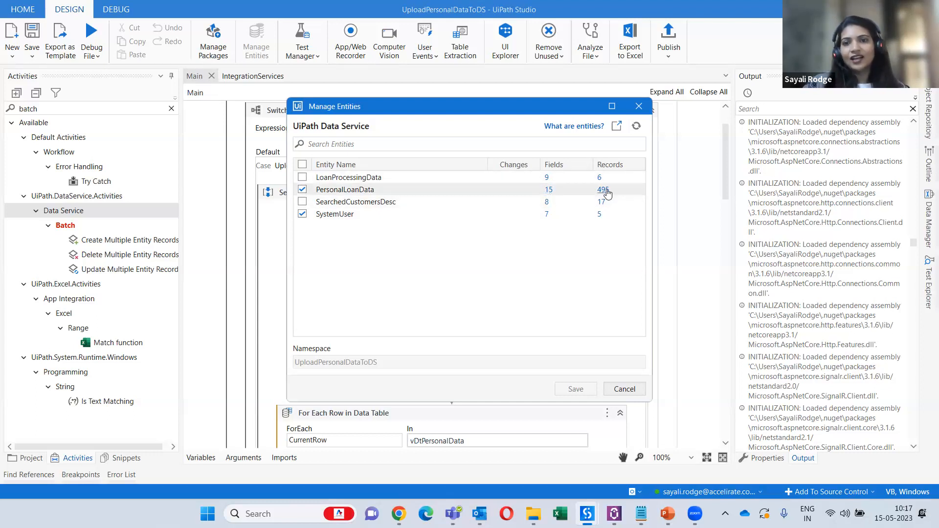
{"action": "left_click", "coordinate": [642, 104]}
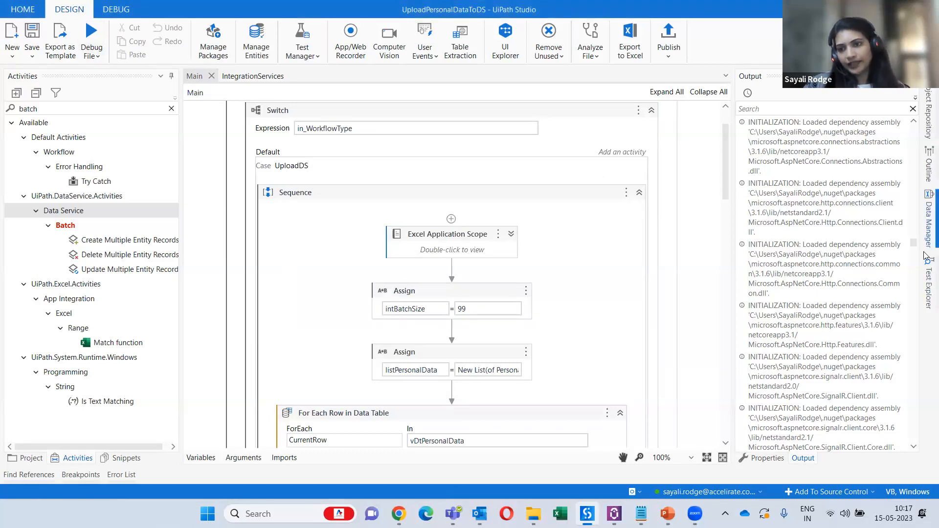
Step: Review the fields and types of the LoanProcessingData entity in the project's data resources, and collapse the entity list again
{"action": "left_click", "coordinate": [926, 233]}
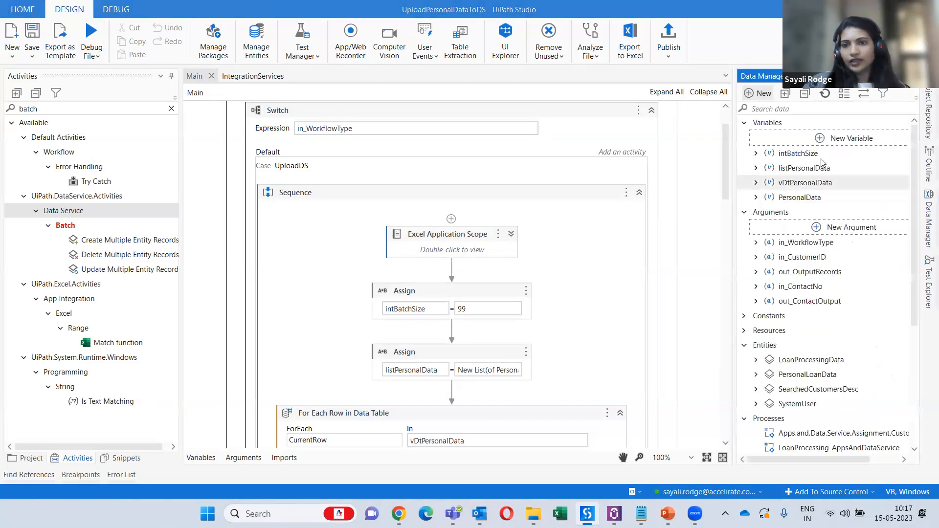
{"action": "left_click", "coordinate": [745, 123]}
{"action": "left_click", "coordinate": [744, 137]}
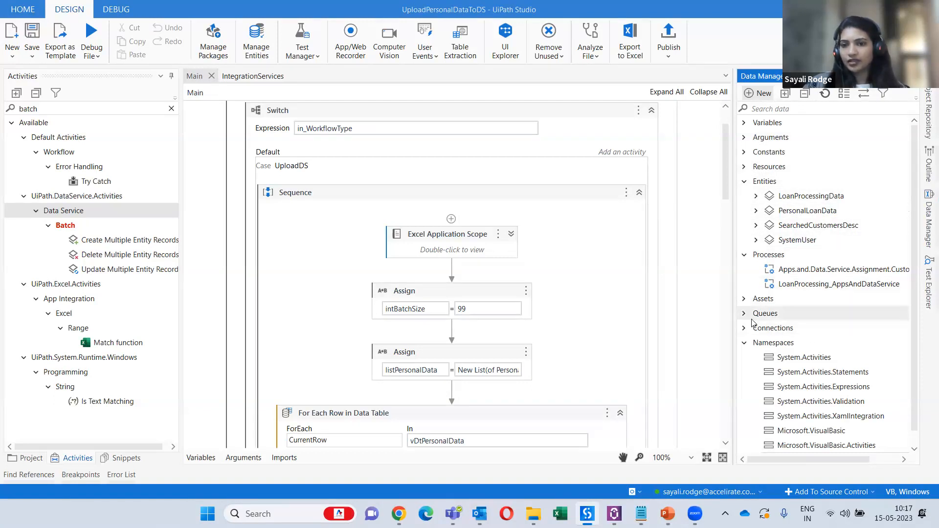
{"action": "left_click", "coordinate": [755, 197]}
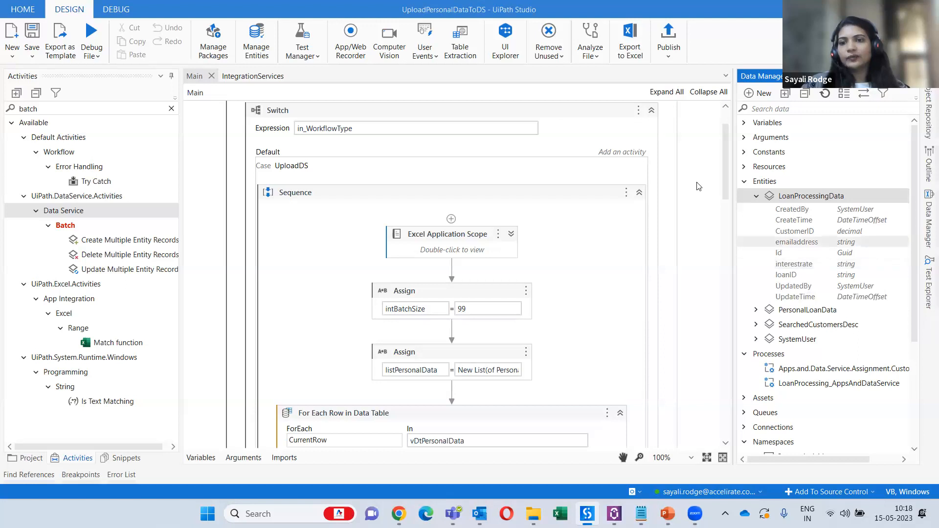
{"action": "left_click", "coordinate": [743, 182]}
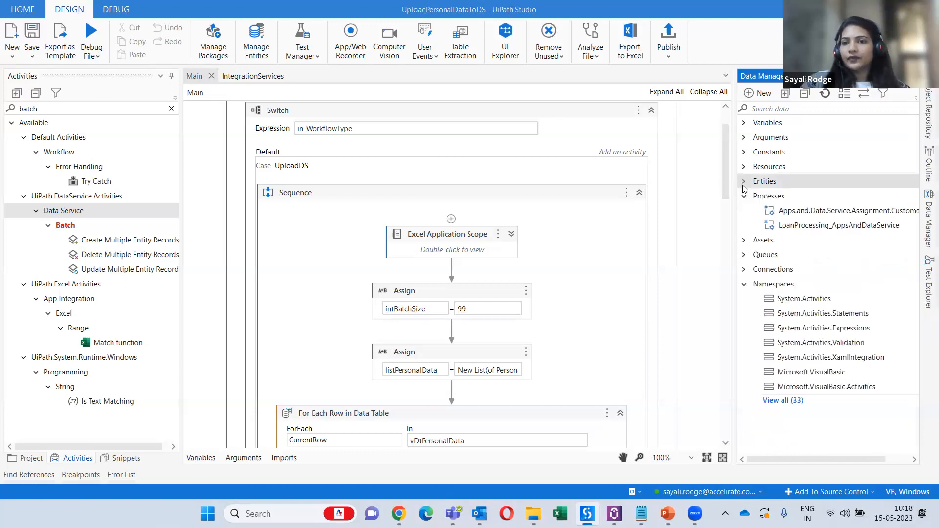
{"action": "left_click", "coordinate": [716, 256]}
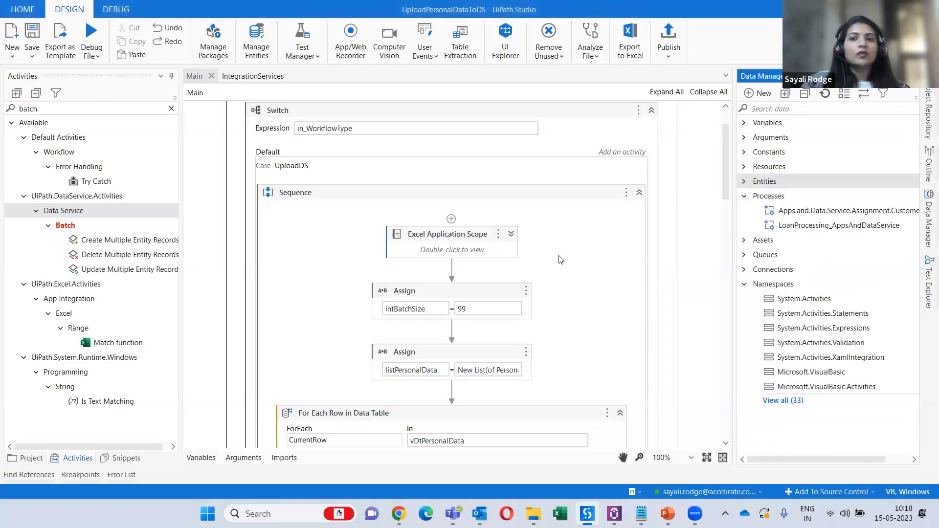
Step: Review the UploadDS sequence from the batch size assignment through the PersonalData assignments to the batch size condition
{"action": "left_click", "coordinate": [590, 292]}
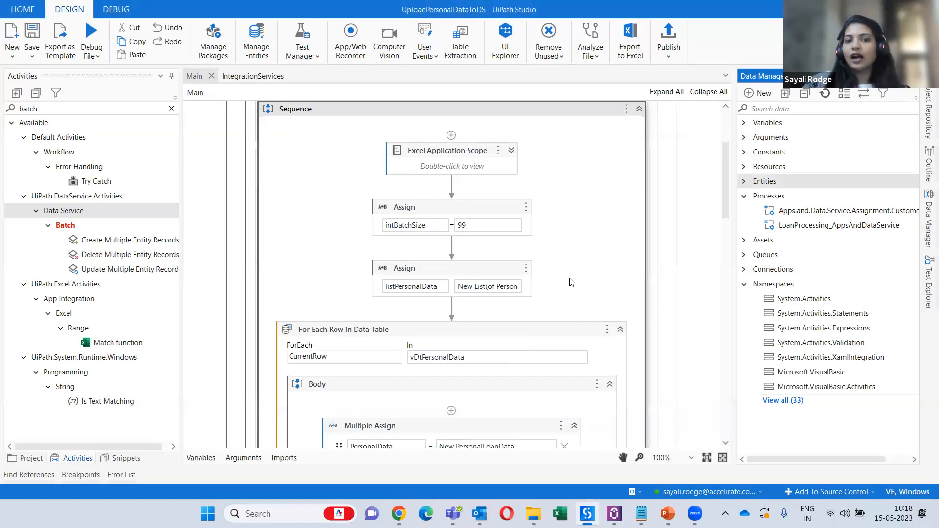
{"action": "scroll", "coordinate": [571, 283], "scroll_direction": "down", "scroll_amount": 3}
{"action": "scroll", "coordinate": [571, 283], "scroll_direction": "up", "scroll_amount": 4}
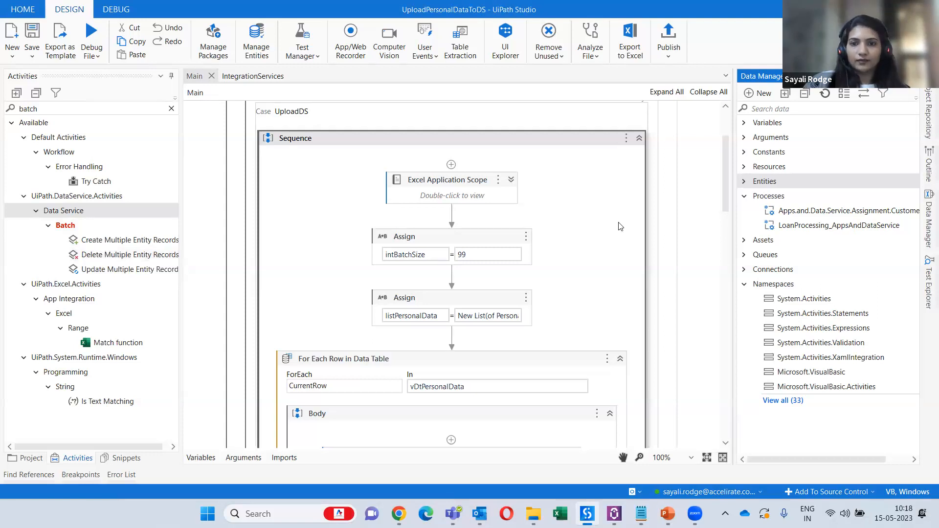
{"action": "scroll", "coordinate": [560, 290], "scroll_direction": "down", "scroll_amount": 4}
{"action": "scroll", "coordinate": [561, 290], "scroll_direction": "down", "scroll_amount": 3}
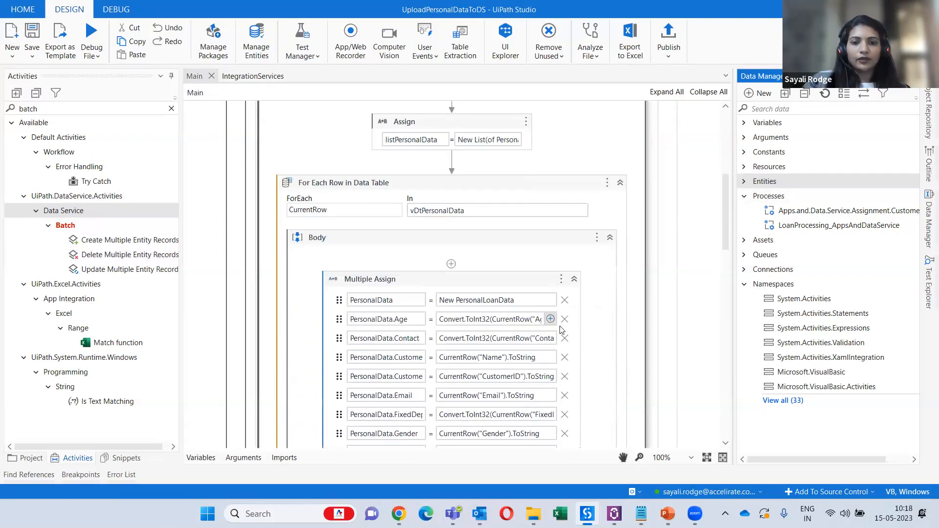
{"action": "scroll", "coordinate": [717, 252], "scroll_direction": "down", "scroll_amount": 12}
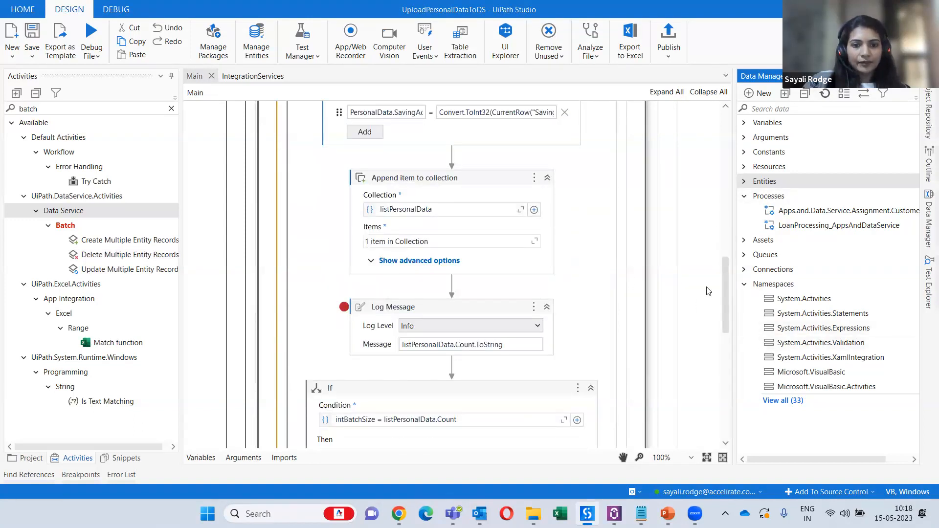
{"action": "left_click_drag", "start_coordinate": [724, 294], "coordinate": [724, 345]}
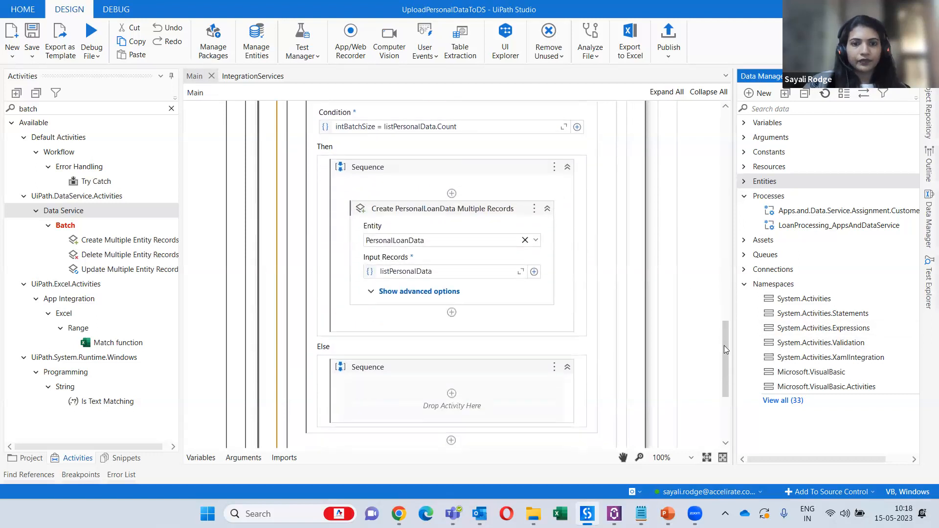
Step: Show the advanced options of the Create PersonalLoanData Multiple Records activity and review its settings down to the remaining Switch cases
{"action": "left_click", "coordinate": [471, 226]}
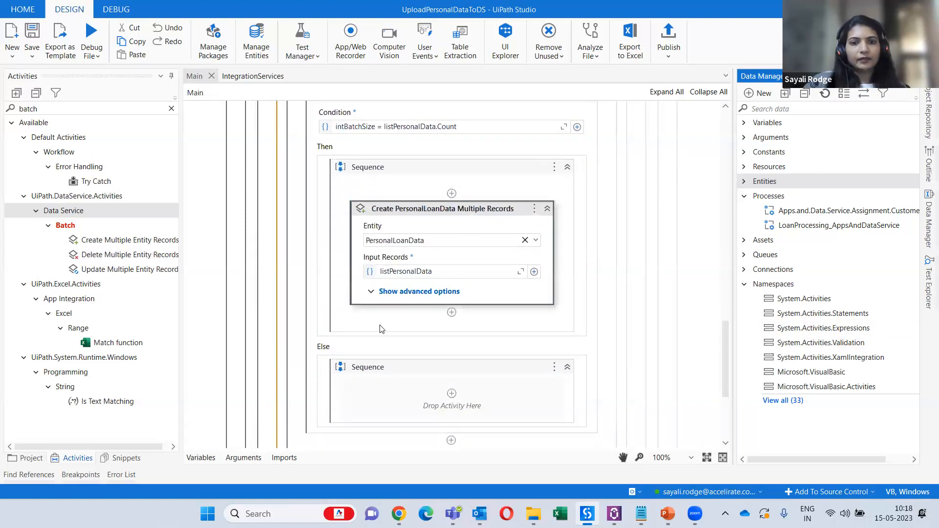
{"action": "left_click", "coordinate": [416, 293]}
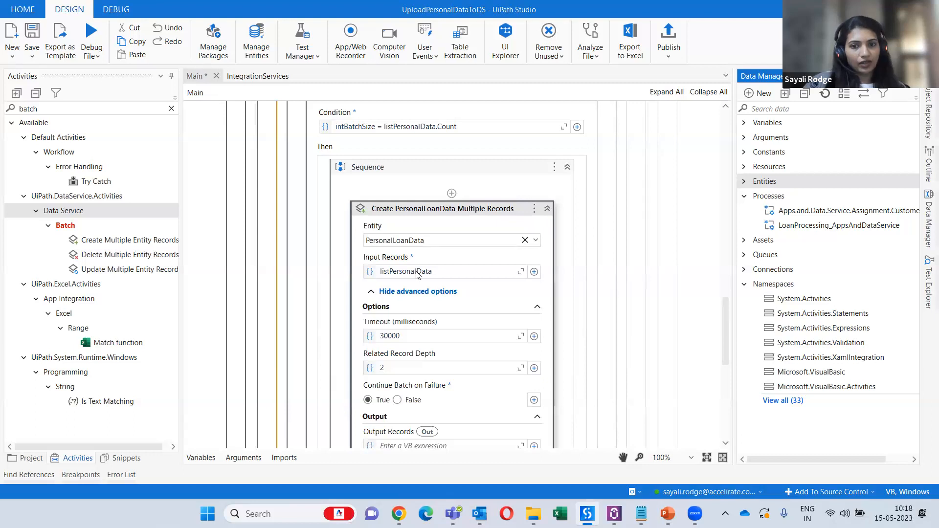
{"action": "scroll", "coordinate": [576, 365], "scroll_direction": "down", "scroll_amount": 1}
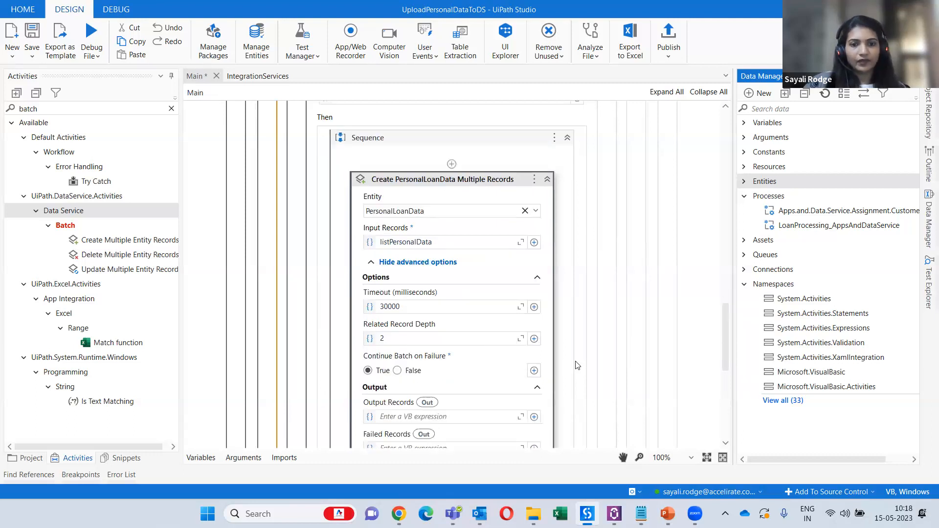
{"action": "scroll", "coordinate": [576, 366], "scroll_direction": "down", "scroll_amount": 1}
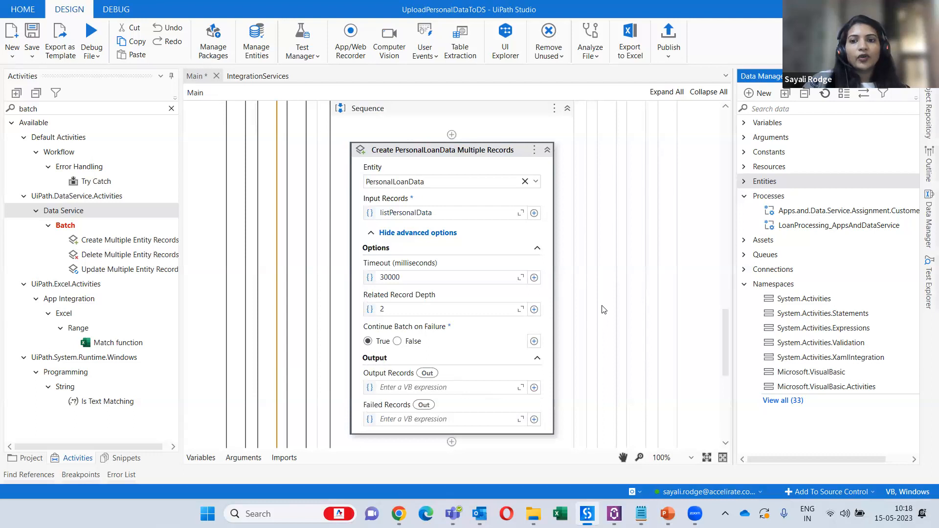
{"action": "scroll", "coordinate": [600, 326], "scroll_direction": "down", "scroll_amount": 3}
{"action": "scroll", "coordinate": [597, 325], "scroll_direction": "down", "scroll_amount": 2}
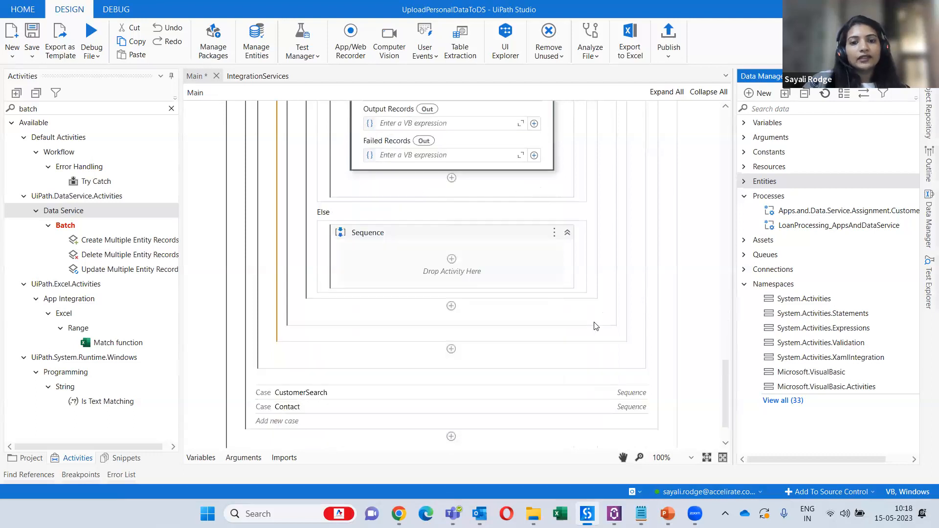
Step: Expand the CustomerSearch case, examine the fields and operators available for the PersonalLoanData query filter, and leave the filter unsaved
{"action": "left_click", "coordinate": [609, 392]}
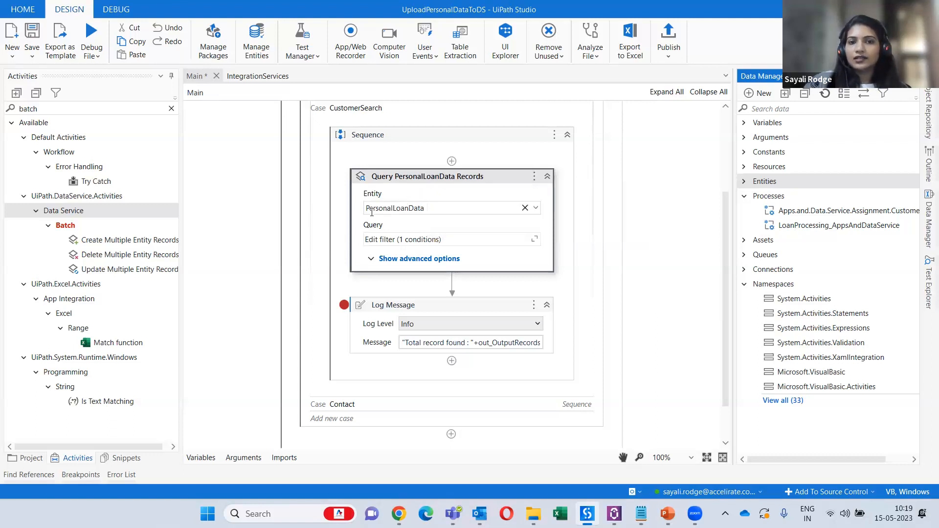
{"action": "left_click", "coordinate": [536, 241]}
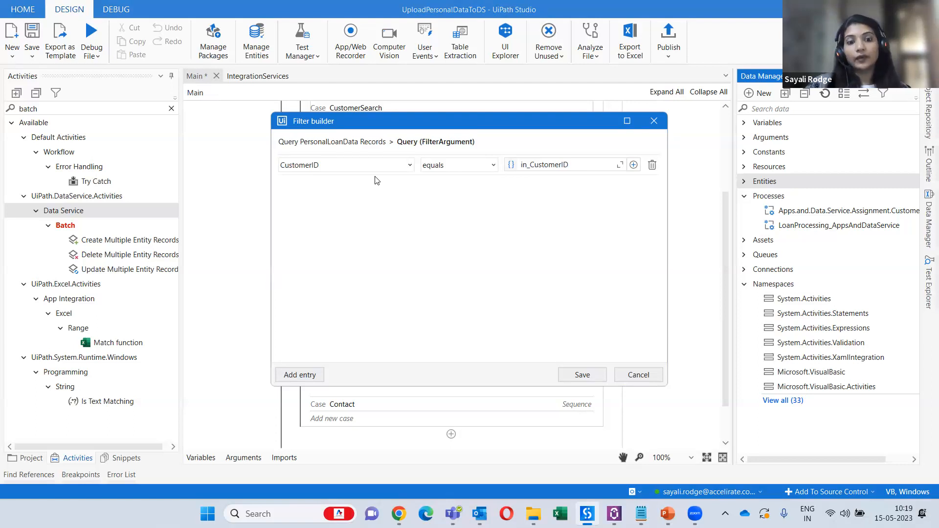
{"action": "left_click", "coordinate": [409, 166]}
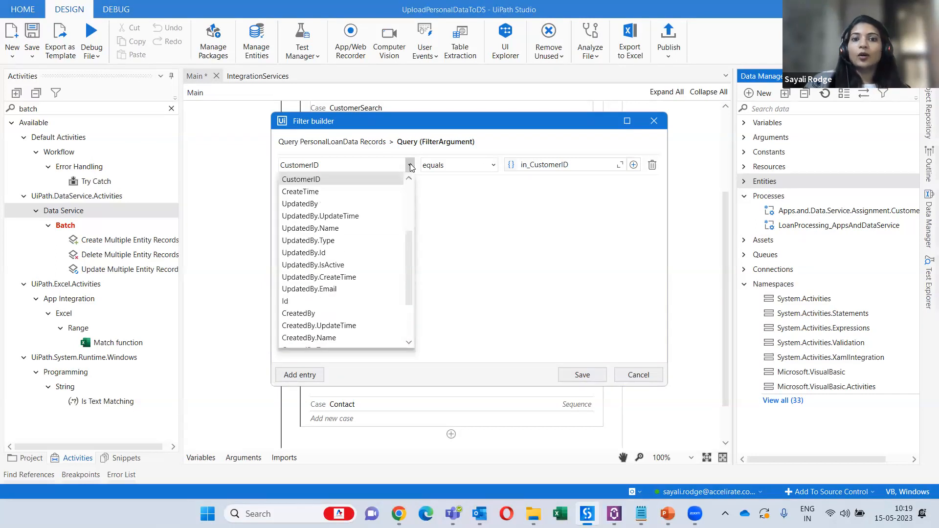
{"action": "left_click", "coordinate": [305, 184]}
{"action": "left_click", "coordinate": [492, 165]}
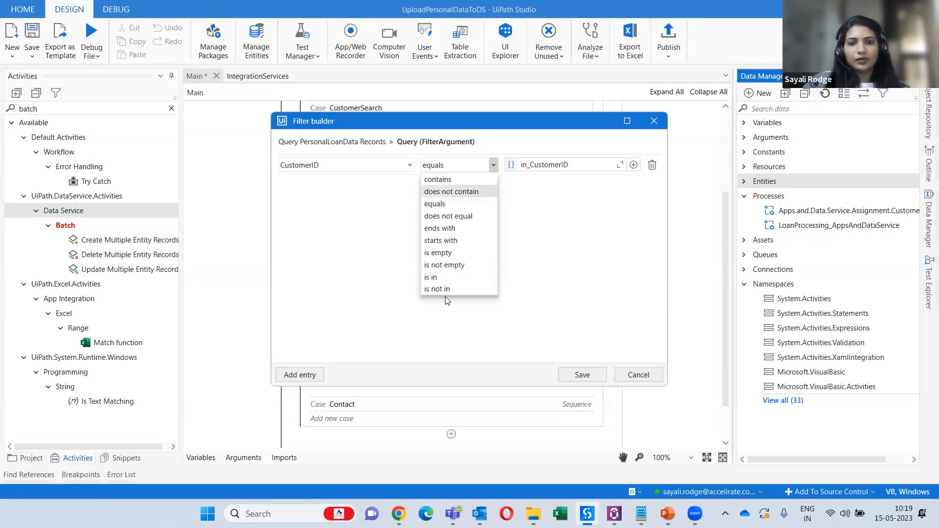
{"action": "left_click", "coordinate": [595, 274]}
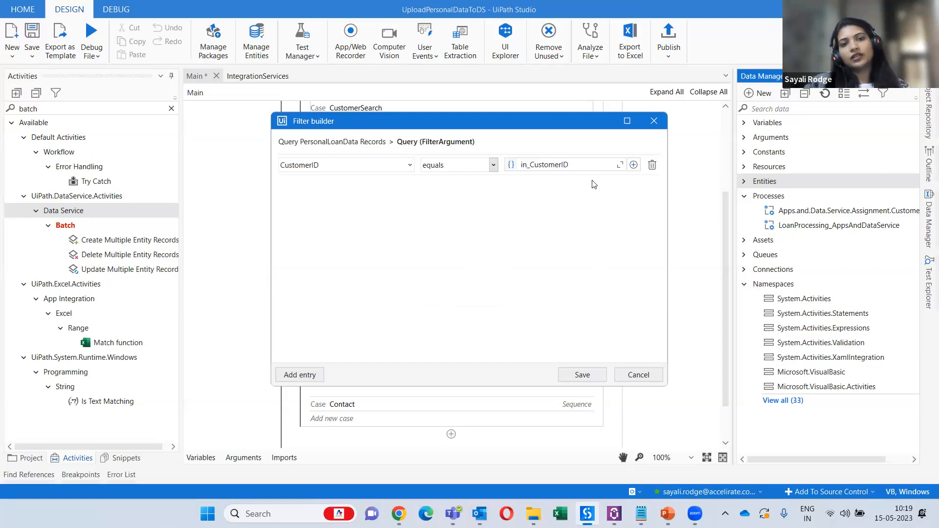
{"action": "left_click", "coordinate": [637, 375]}
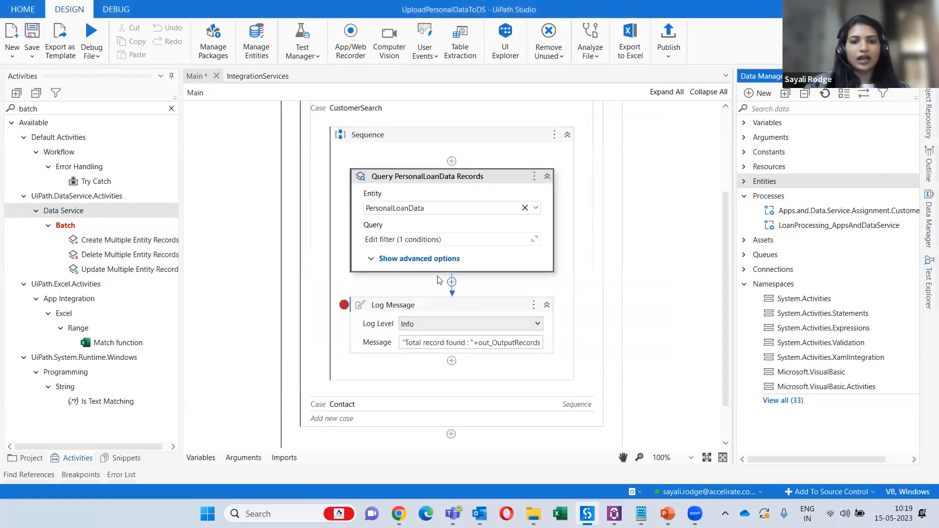
Step: Review the advanced options of the Query PersonalLoanData Records activity and check the names, directions and types of the workflow's arguments
{"action": "left_click", "coordinate": [439, 259]}
{"action": "scroll", "coordinate": [637, 274], "scroll_direction": "down", "scroll_amount": 5}
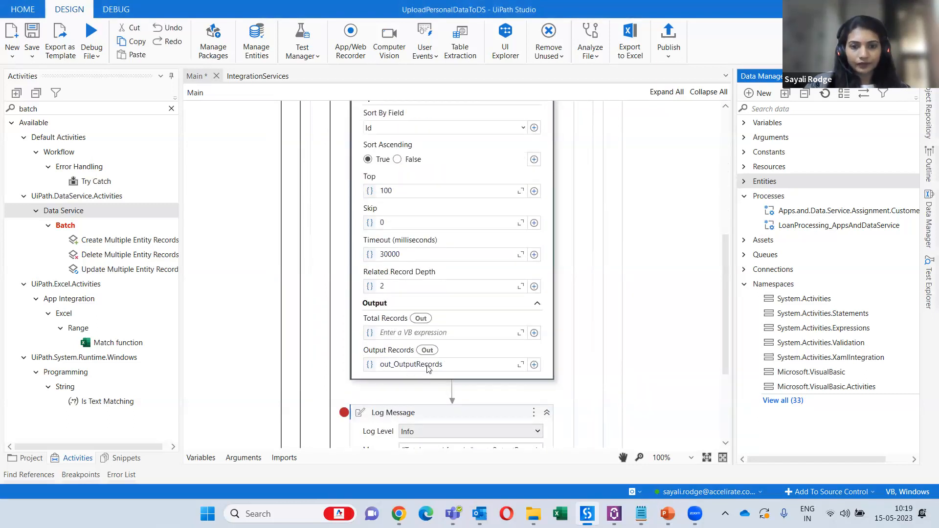
{"action": "left_click", "coordinate": [243, 457]}
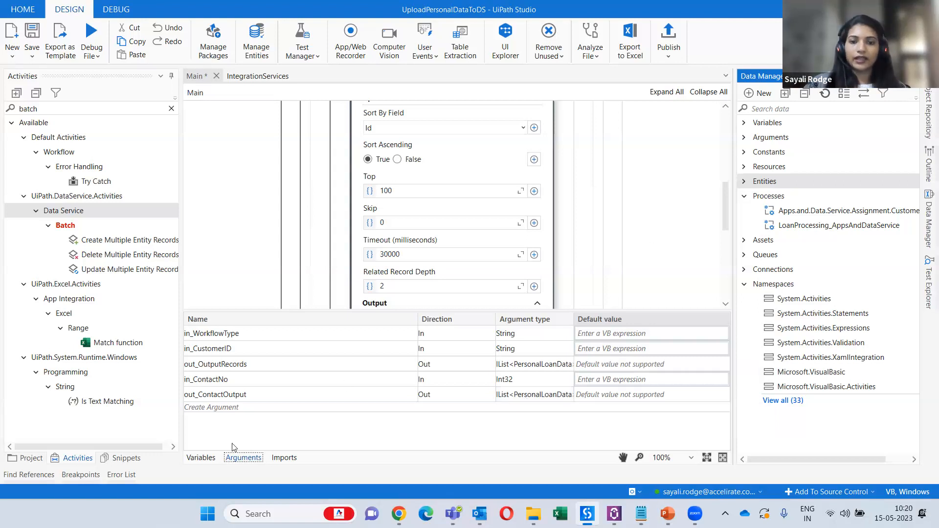
{"action": "left_click", "coordinate": [239, 460]}
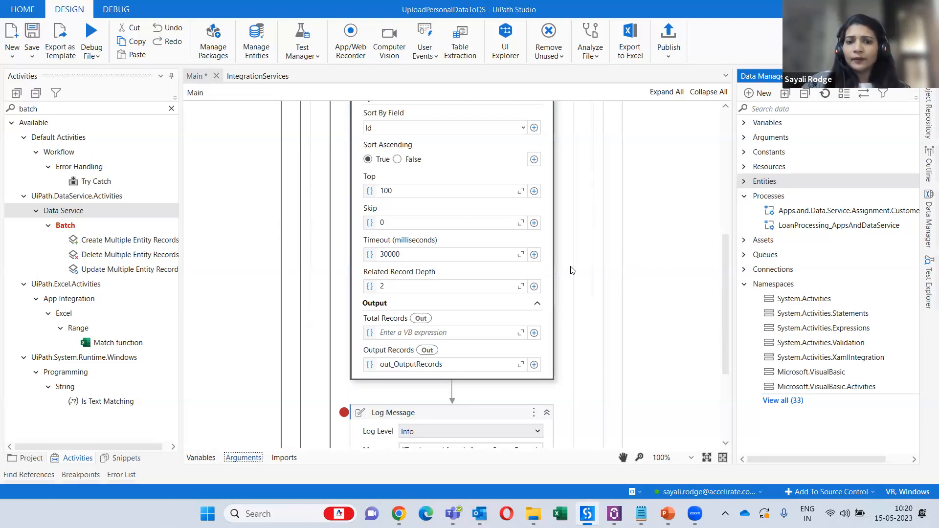
{"action": "scroll", "coordinate": [564, 297], "scroll_direction": "up", "scroll_amount": 6}
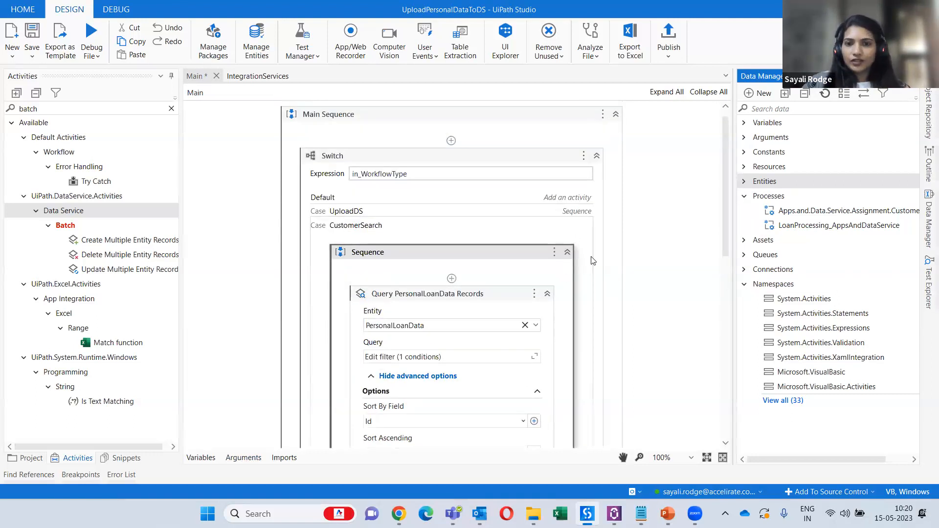
{"action": "scroll", "coordinate": [589, 264], "scroll_direction": "down", "scroll_amount": 2}
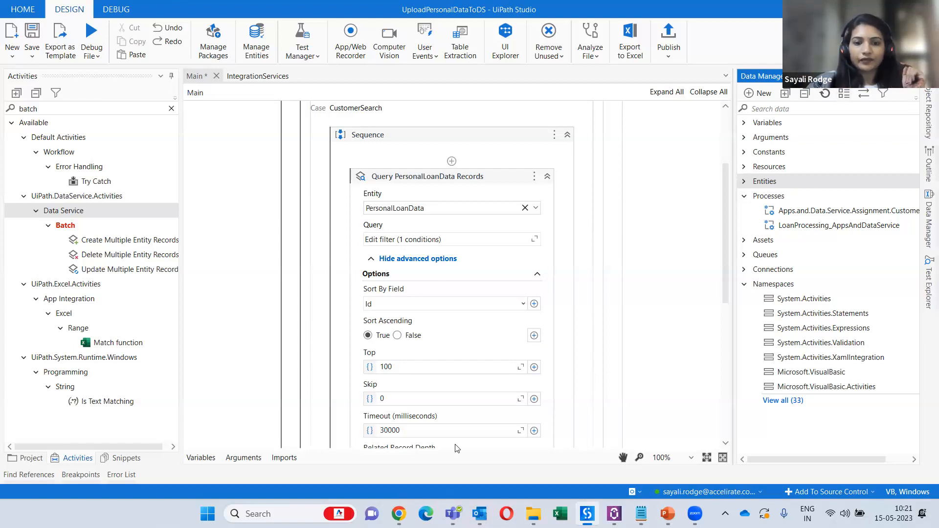
Step: Switch to UiPath App Studio and select the Search Customer button below the customer ID field on the Main Page
{"action": "left_click", "coordinate": [398, 514]}
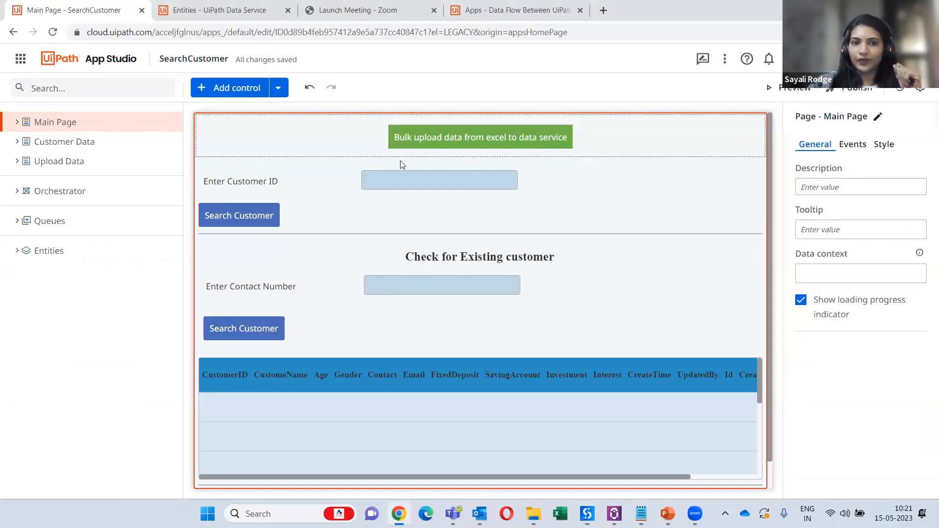
{"action": "left_click", "coordinate": [241, 220]}
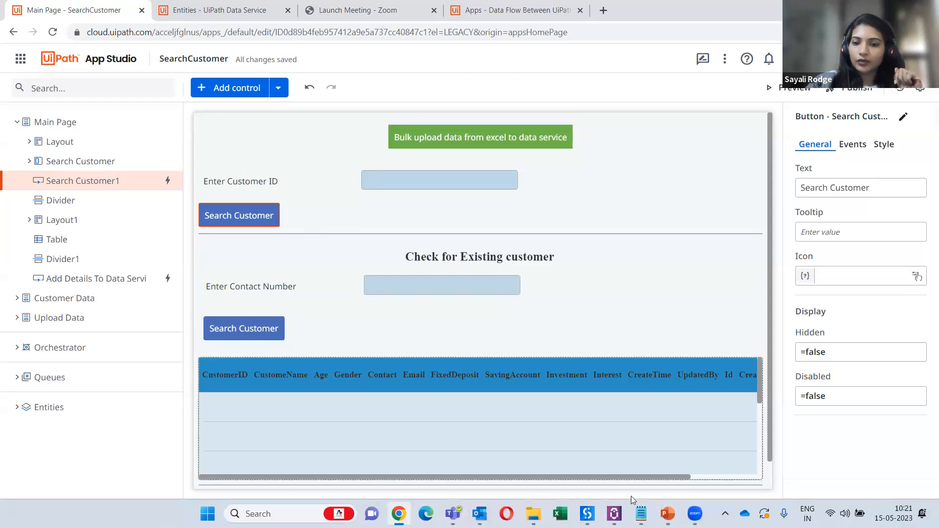
Step: View the QueueSchema file in Notepad, and return to App Studio with the Main Page selected
{"action": "left_click", "coordinate": [641, 514]}
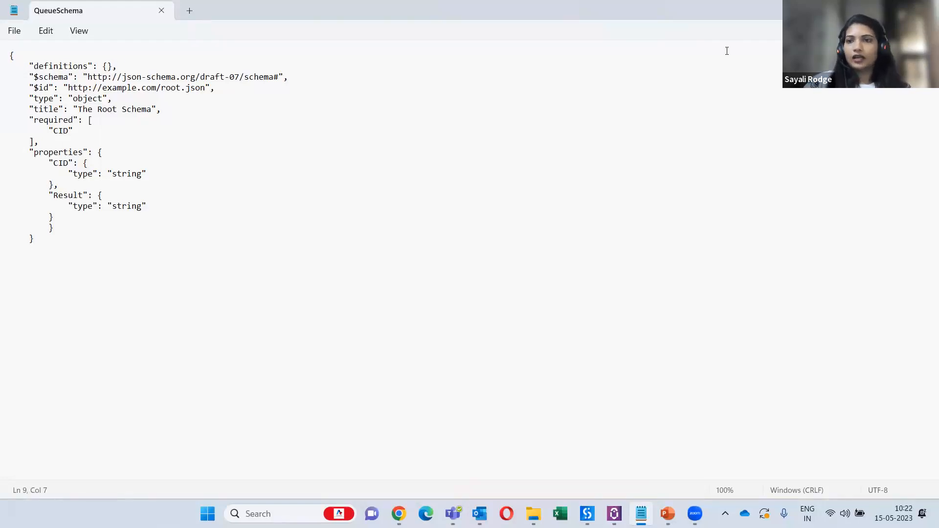
{"action": "key", "text": "alt+Tab"}
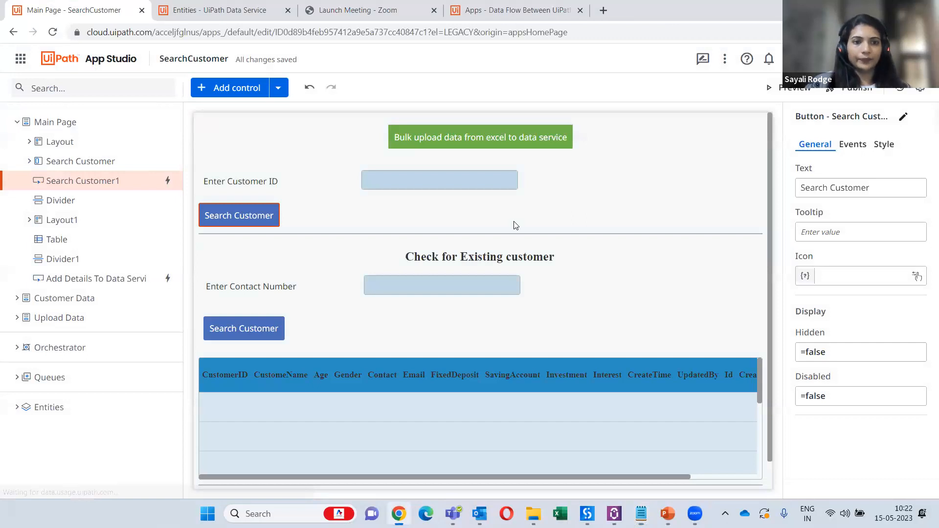
{"action": "left_click", "coordinate": [675, 191]}
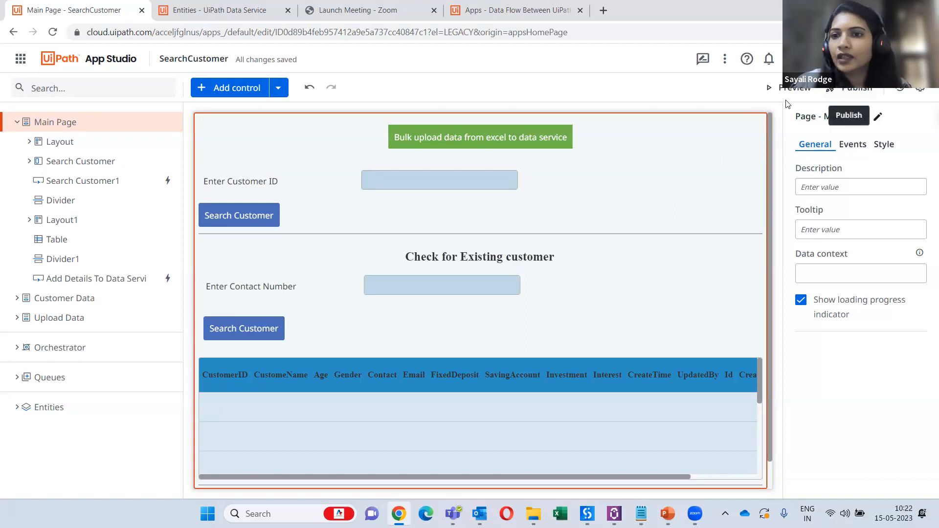
Step: Preview the SearchCustomer app and run the bulk upload of data from Excel to Data Service
{"action": "left_click", "coordinate": [788, 88]}
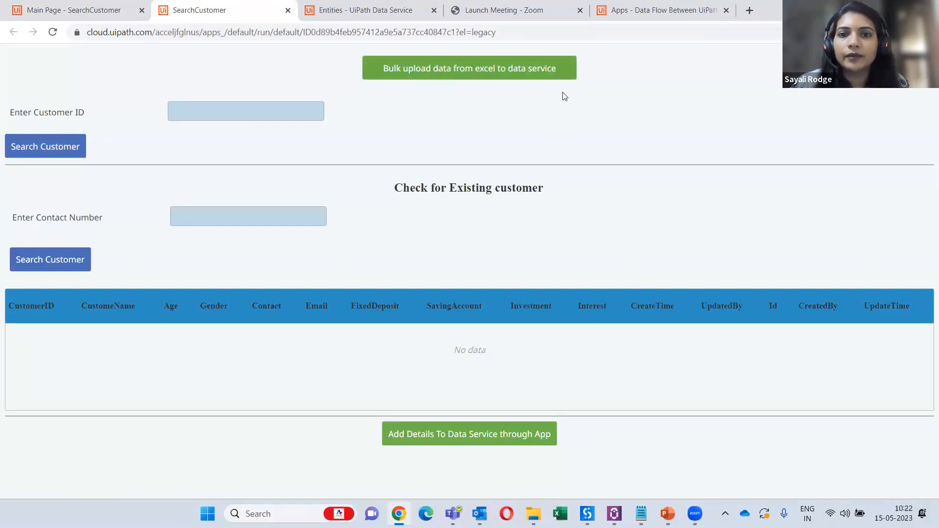
{"action": "left_click", "coordinate": [428, 75]}
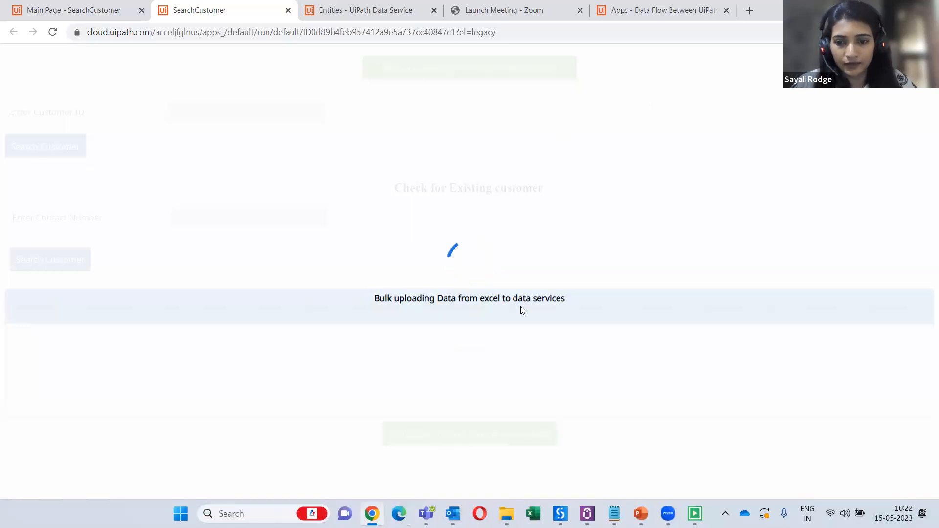
{"action": "mouse_move", "coordinate": [695, 511]}
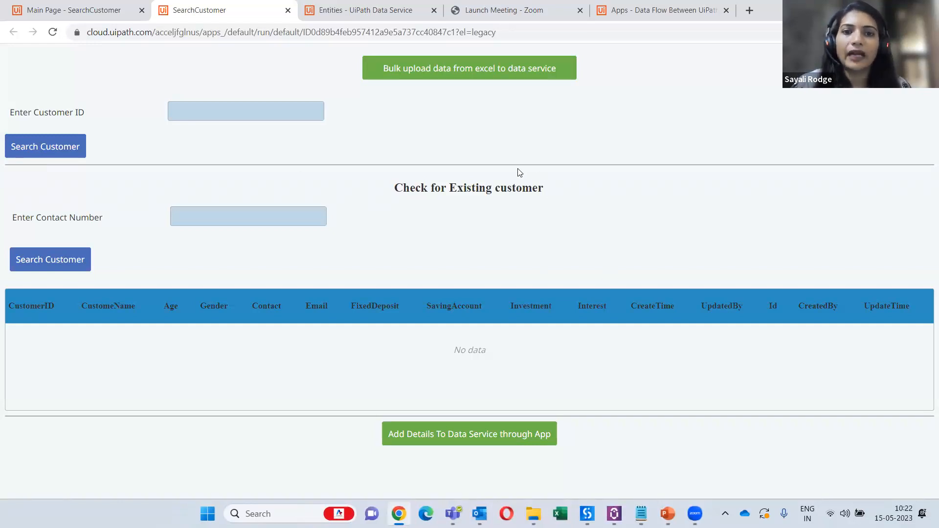
Step: Search for an existing customer by contact number, dismiss the message, and clear the contact number field
{"action": "left_click", "coordinate": [263, 116]}
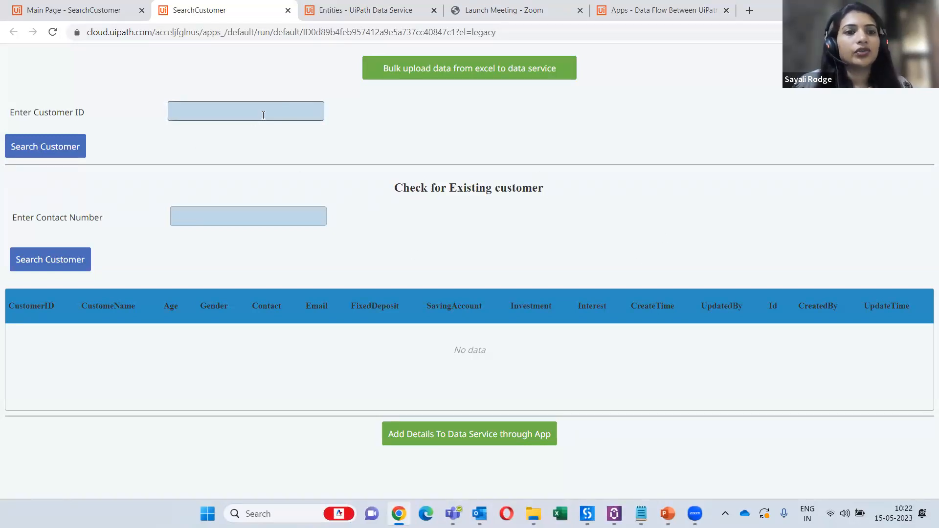
{"action": "left_click", "coordinate": [279, 221]}
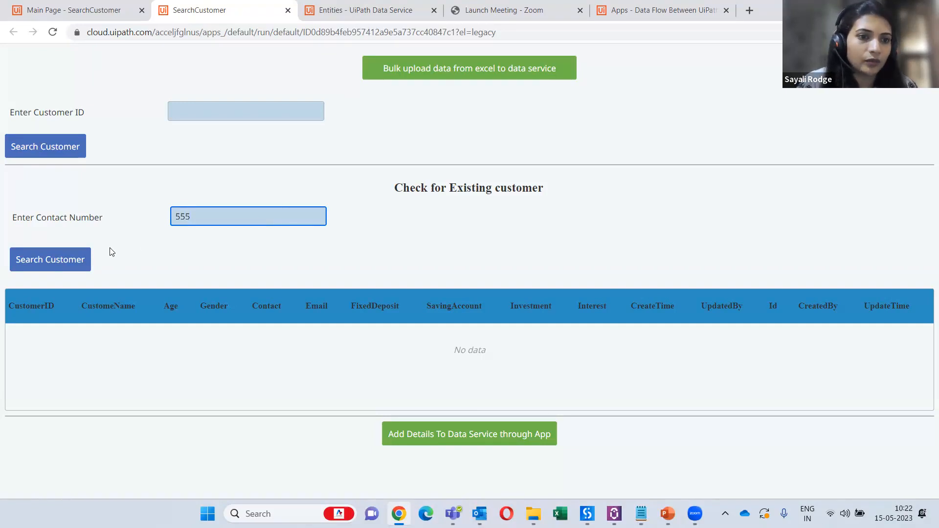
{"action": "left_click", "coordinate": [65, 265]}
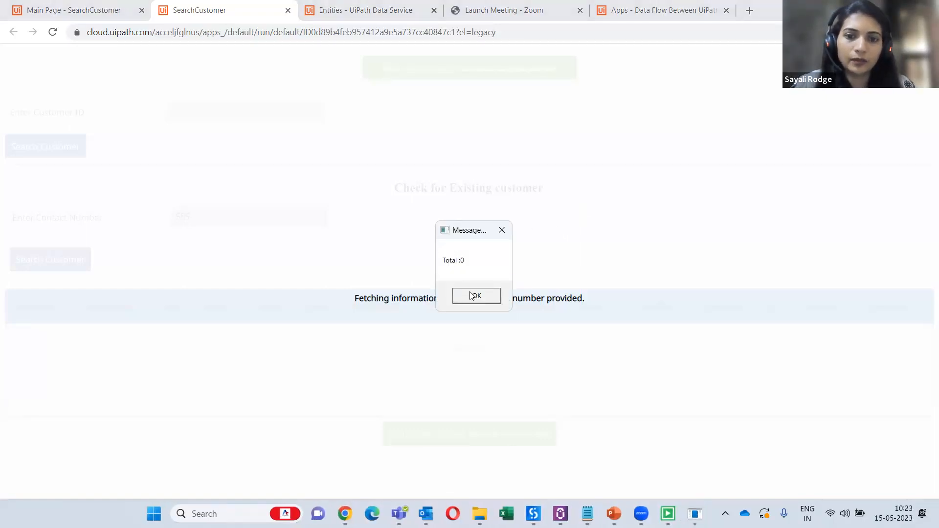
{"action": "left_click", "coordinate": [473, 297]}
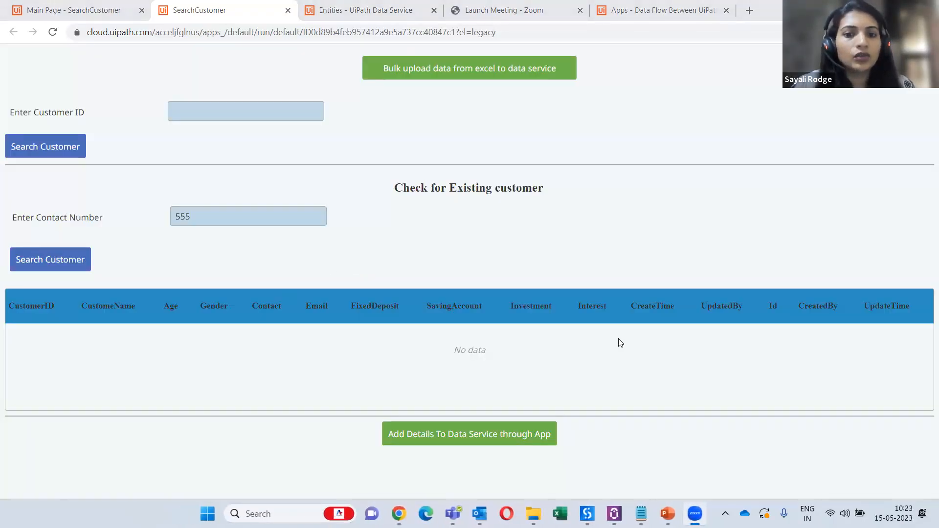
{"action": "left_click_drag", "start_coordinate": [191, 211], "coordinate": [147, 216]}
{"action": "key", "text": "BackSpace"}
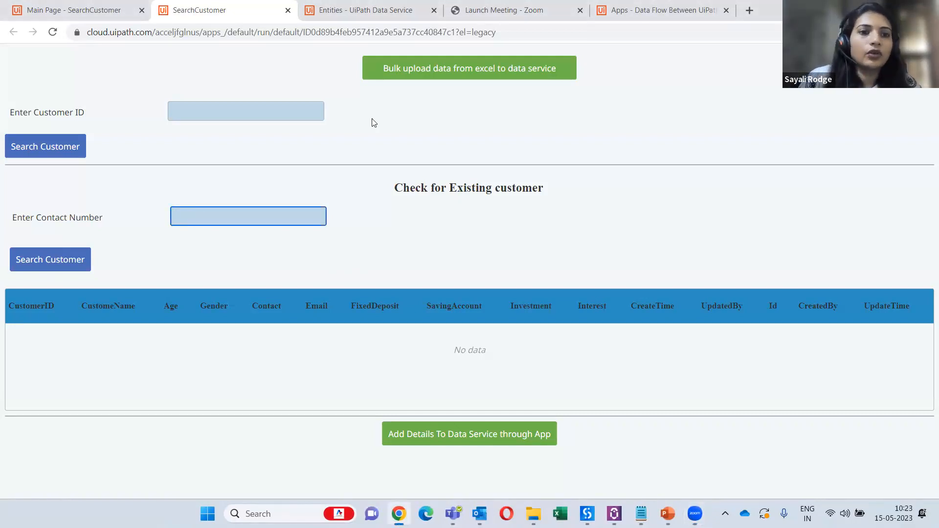
Step: Search for the customer by customer ID, review the customer details, and close them to check the customer table
{"action": "left_click", "coordinate": [292, 104]}
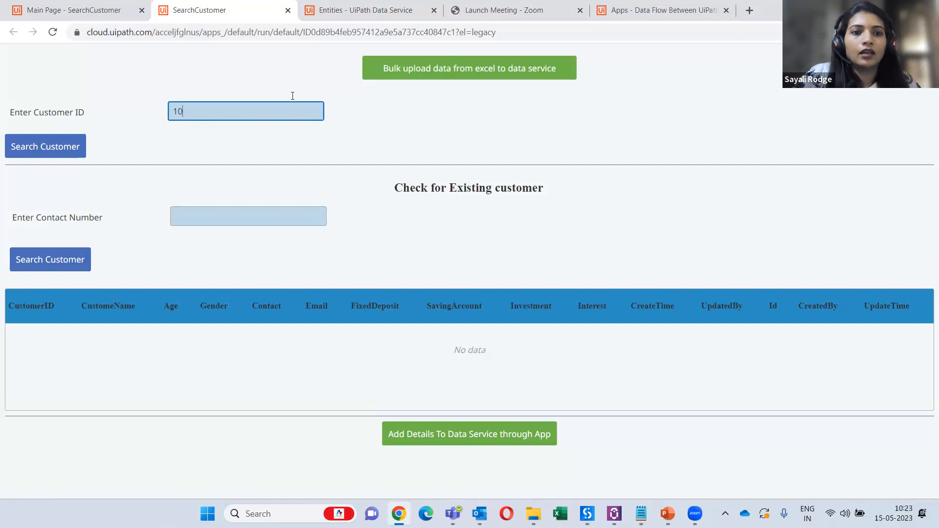
{"action": "left_click", "coordinate": [83, 146]}
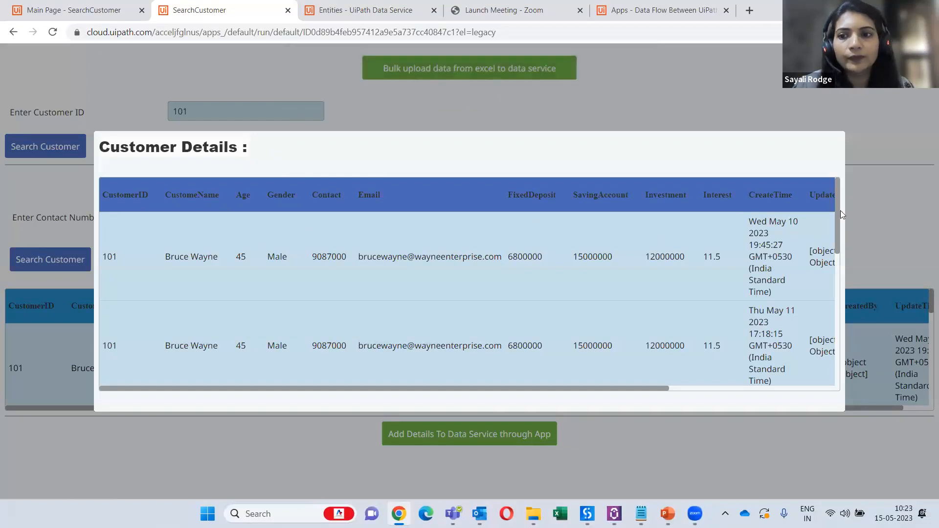
{"action": "left_click_drag", "start_coordinate": [835, 203], "coordinate": [835, 155]}
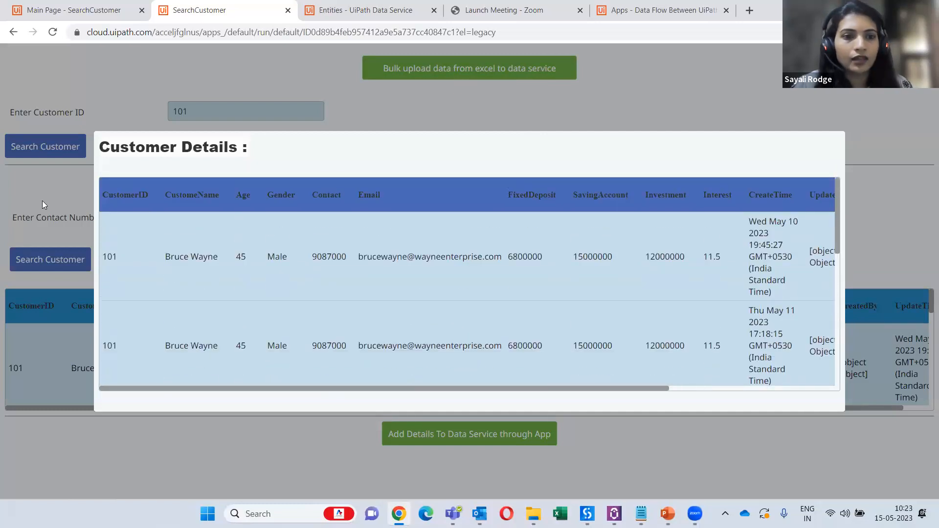
{"action": "left_click", "coordinate": [891, 146]}
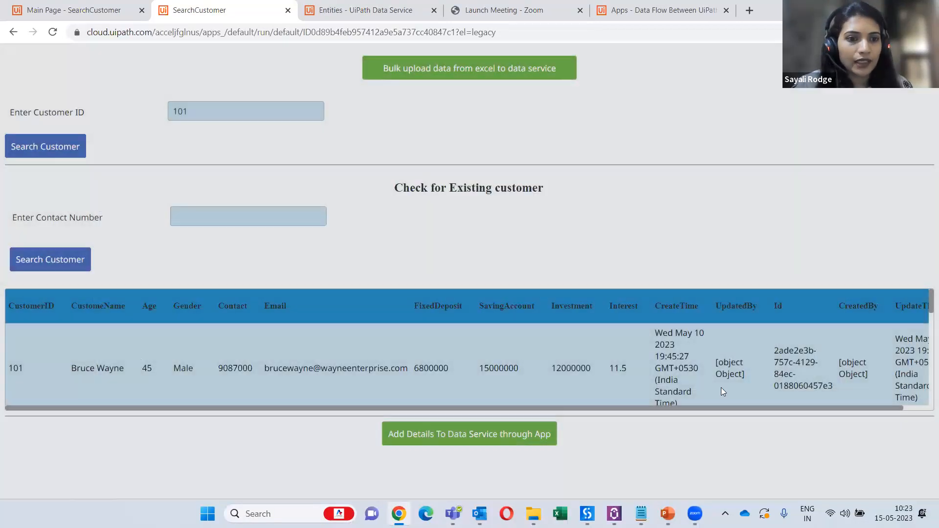
{"action": "left_click_drag", "start_coordinate": [926, 309], "coordinate": [808, 237]}
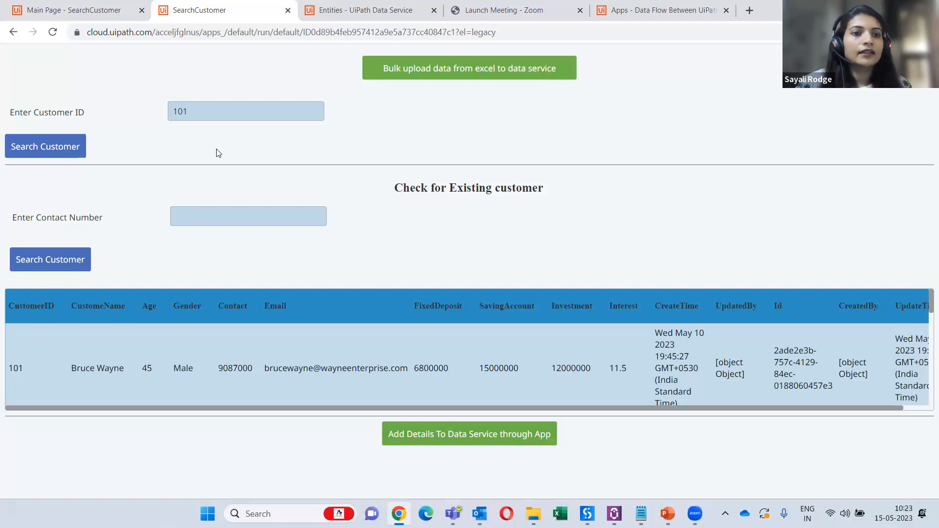
Step: Try to add the searched customer's details to Data Service through the app, and dismiss the notification
{"action": "left_click_drag", "start_coordinate": [194, 116], "coordinate": [172, 118]}
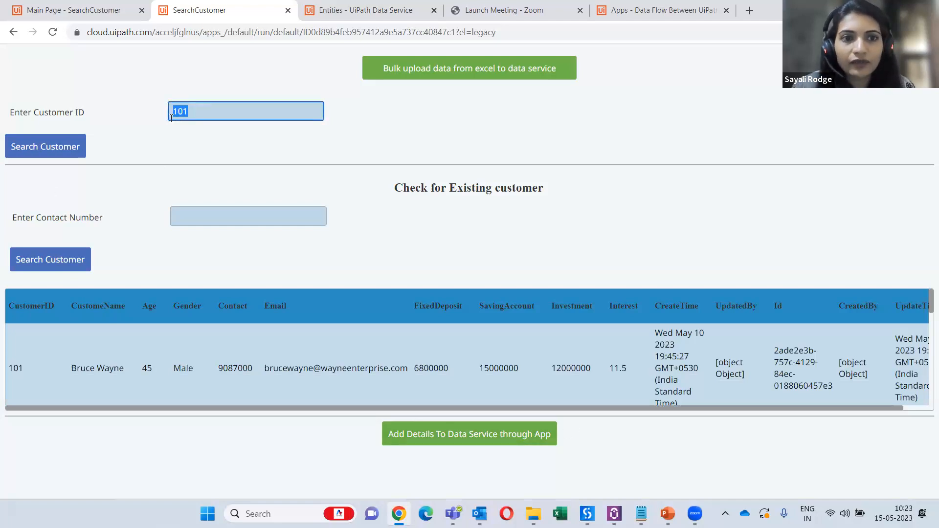
{"action": "left_click", "coordinate": [200, 120]}
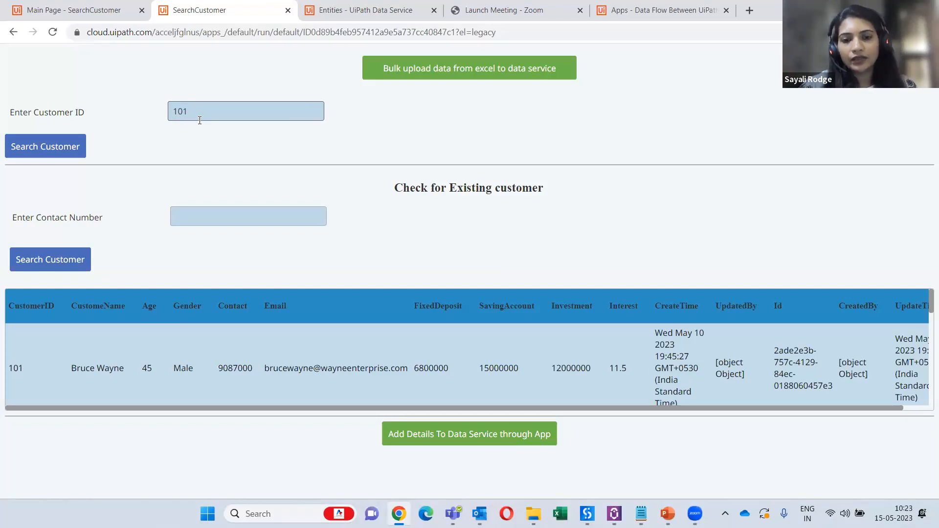
{"action": "left_click", "coordinate": [496, 440]}
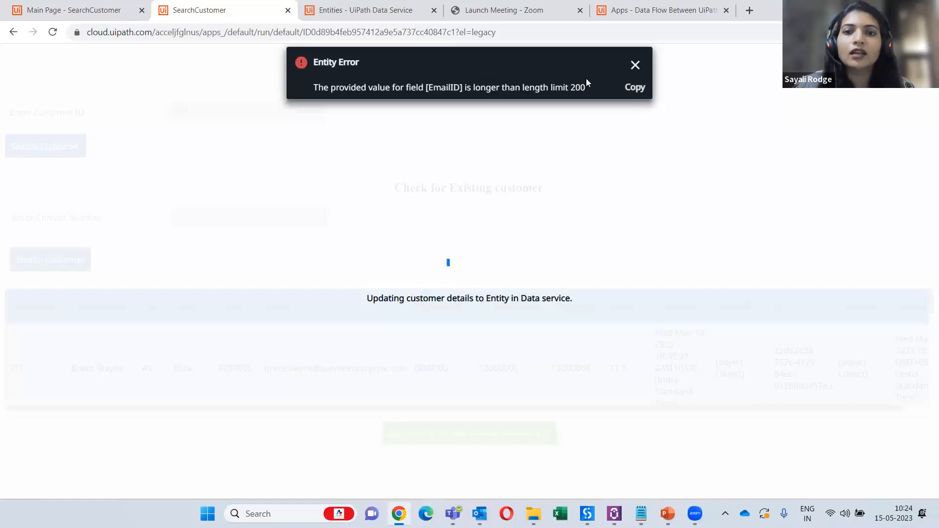
{"action": "left_click", "coordinate": [636, 66]}
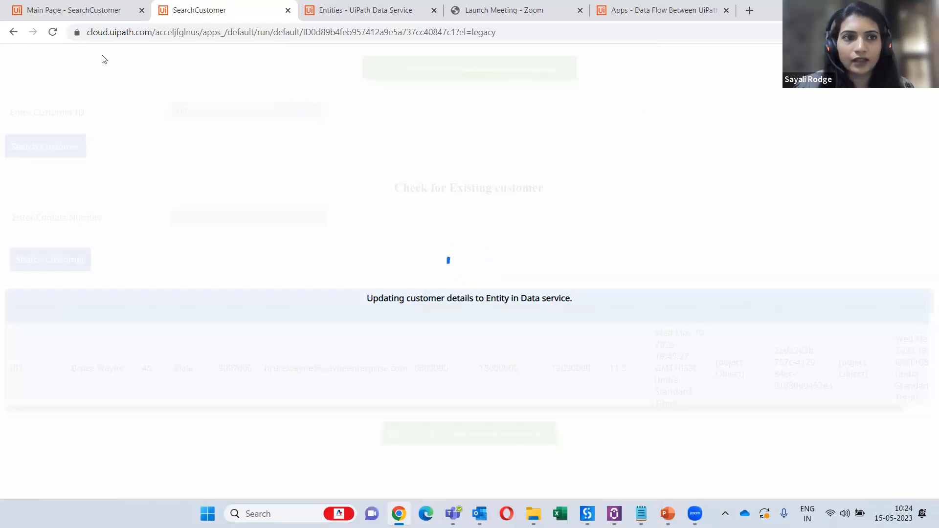
Step: Switch to App Studio and review the fields and data records of the Personal Loan Data entity
{"action": "left_click", "coordinate": [122, 14]}
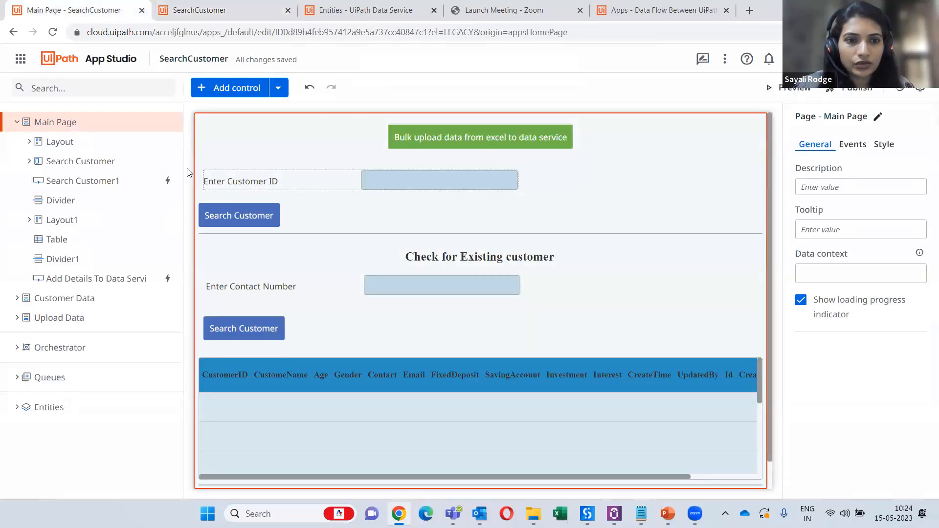
{"action": "left_click", "coordinate": [25, 408]}
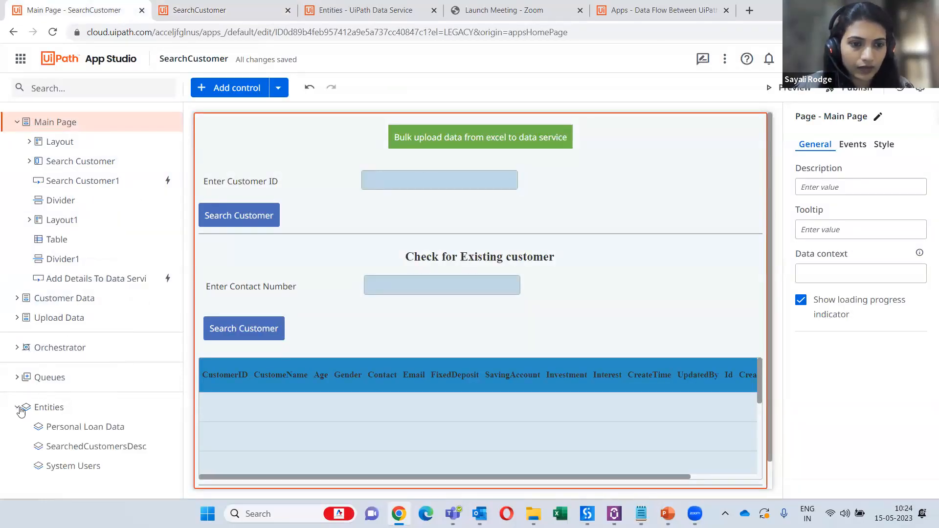
{"action": "left_click", "coordinate": [72, 431]}
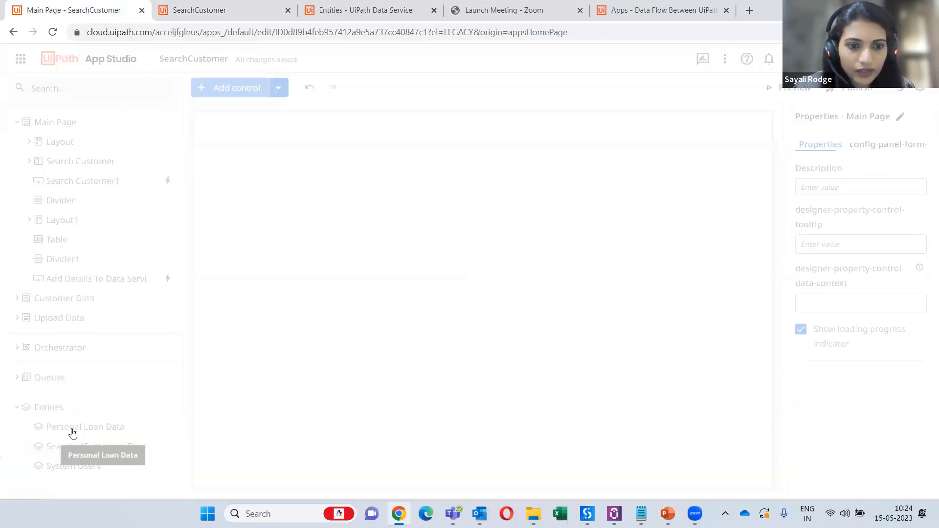
{"action": "scroll", "coordinate": [656, 297], "scroll_direction": "down", "scroll_amount": 4}
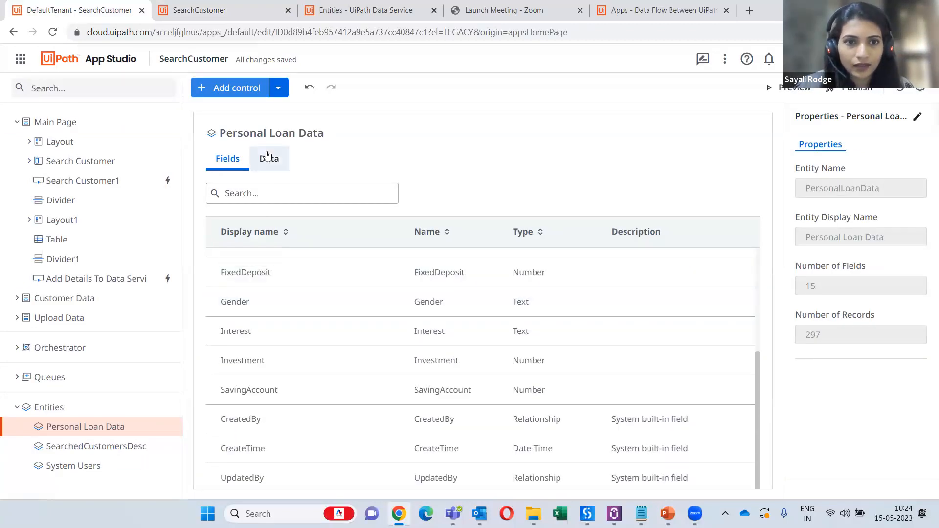
{"action": "left_click", "coordinate": [265, 165]}
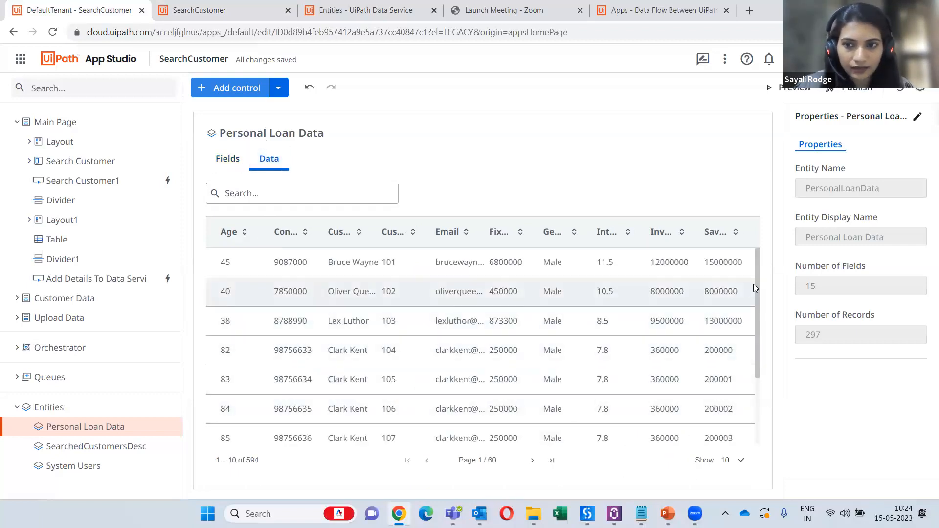
{"action": "scroll", "coordinate": [691, 432], "scroll_direction": "down", "scroll_amount": 2}
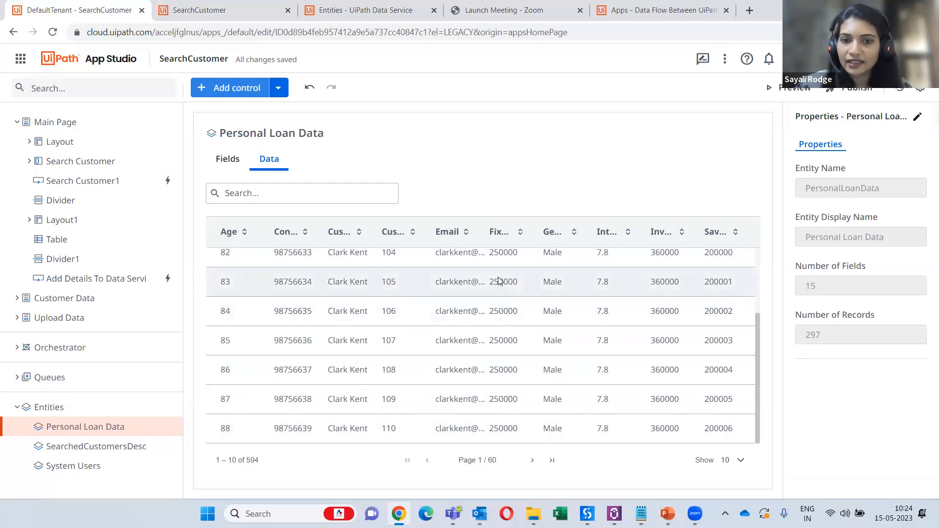
Step: Review the data records of the SearchedCustomersDesc entity through to its second page
{"action": "left_click", "coordinate": [72, 447]}
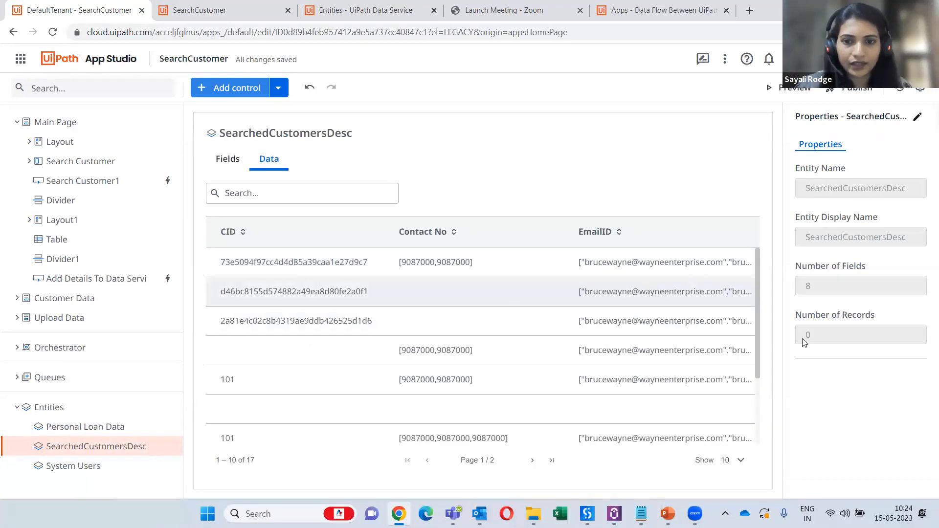
{"action": "scroll", "coordinate": [633, 321], "scroll_direction": "down", "scroll_amount": 3}
{"action": "scroll", "coordinate": [646, 339], "scroll_direction": "up", "scroll_amount": 3}
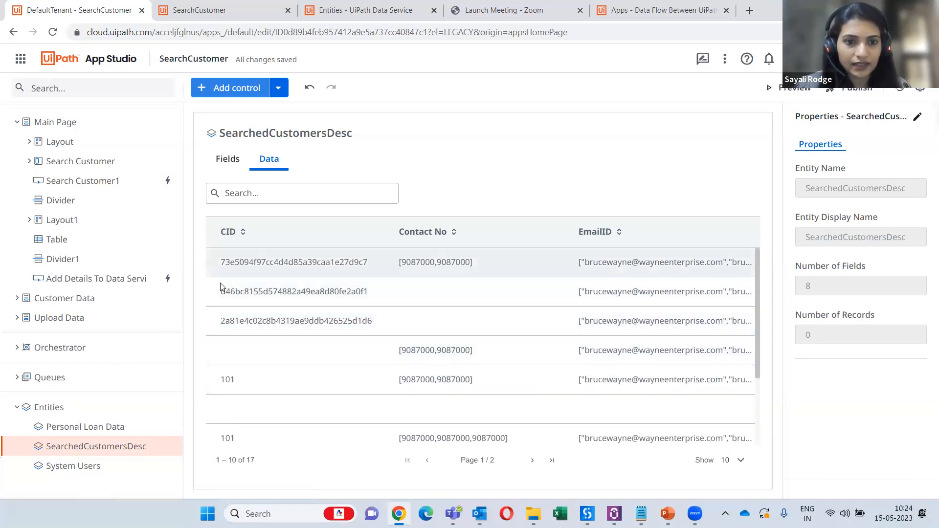
{"action": "scroll", "coordinate": [321, 373], "scroll_direction": "down", "scroll_amount": 3}
{"action": "left_click", "coordinate": [532, 460]}
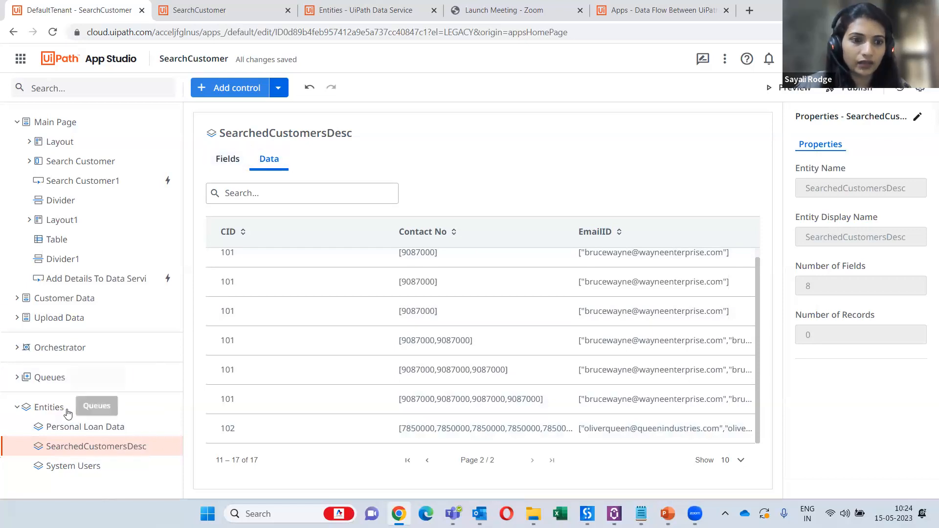
Step: Leave App Studio for Orchestrator and sign back in to the UiPath account by entering the account password
{"action": "left_click", "coordinate": [21, 59]}
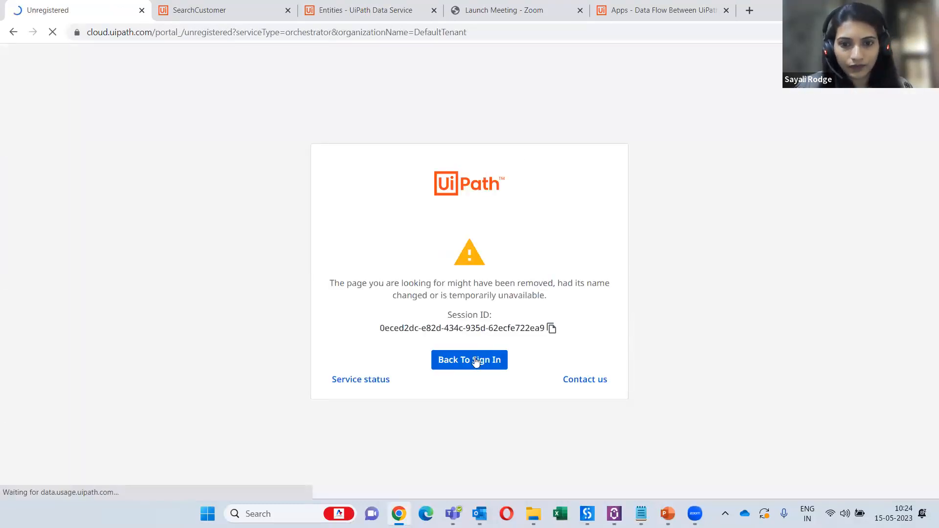
{"action": "left_click", "coordinate": [476, 361]}
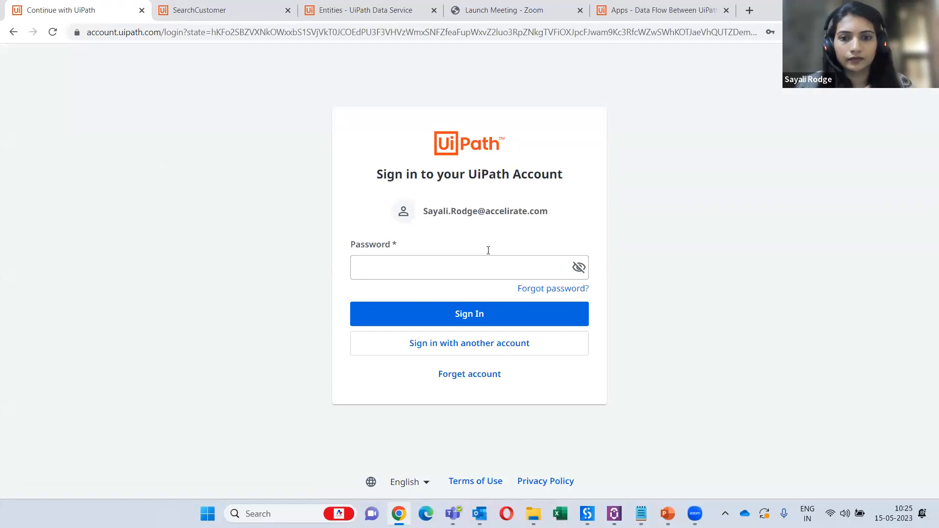
{"action": "left_click", "coordinate": [485, 267]}
{"action": "type", "text": "•••"}
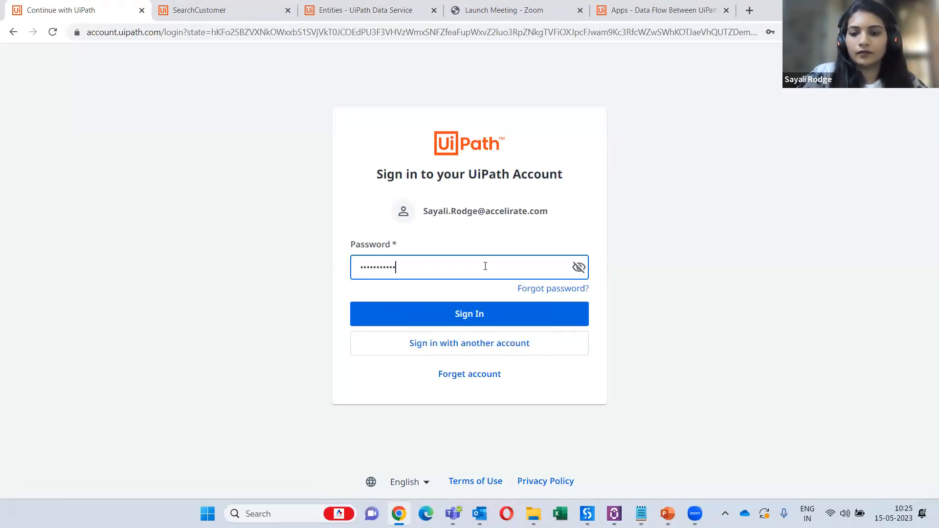
{"action": "key", "text": "Return"}
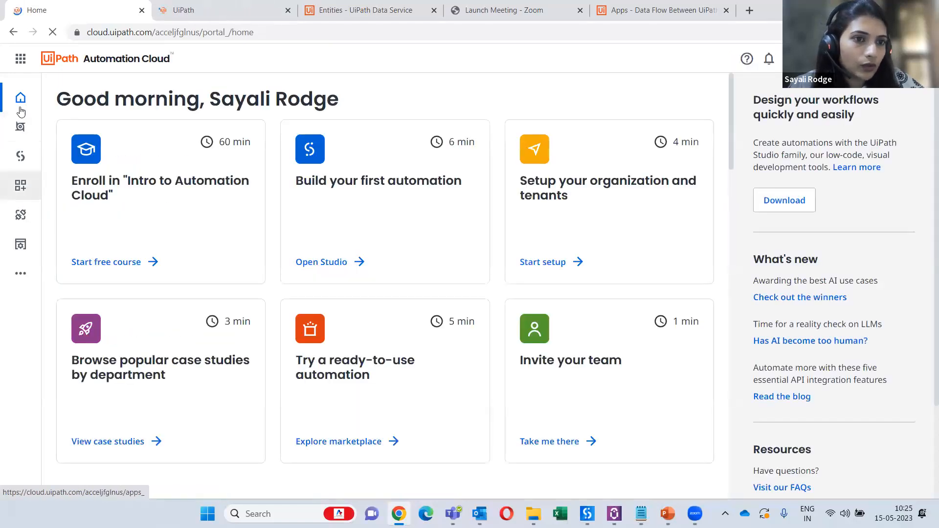
Step: Go from Automation Cloud to Orchestrator and enter the account password again to sign in
{"action": "left_click", "coordinate": [20, 62]}
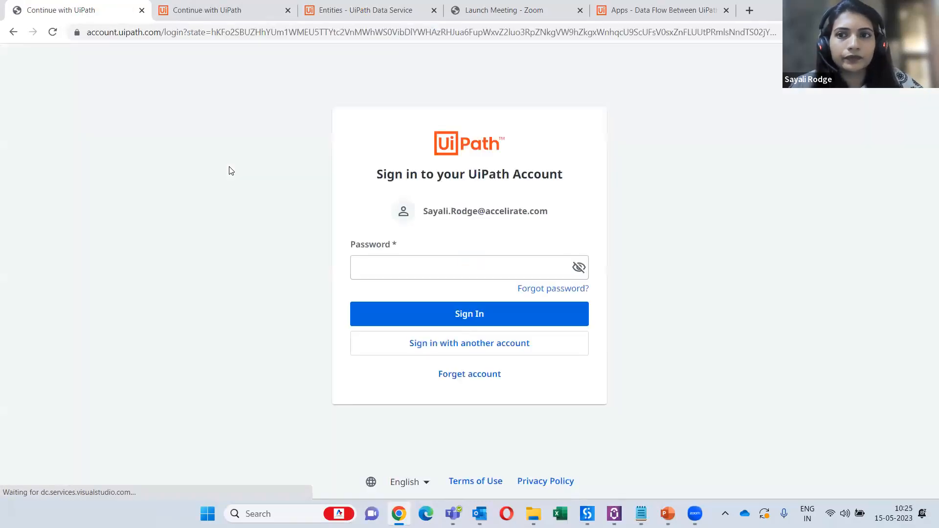
{"action": "left_click", "coordinate": [435, 264]}
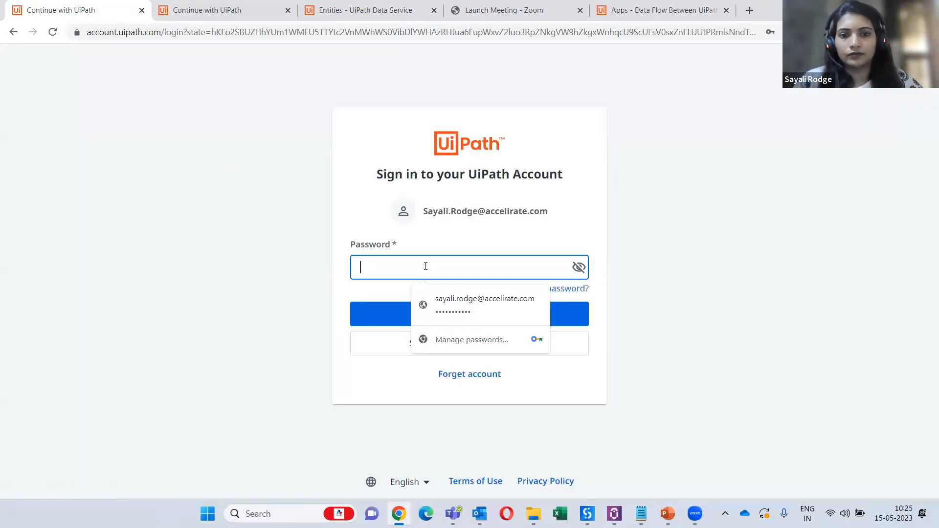
{"action": "type", "text": "••"}
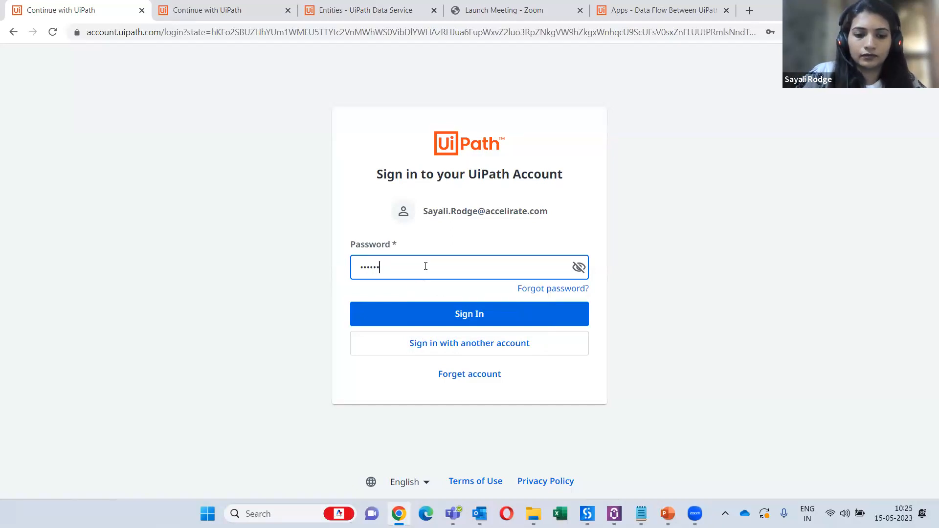
{"action": "key", "text": "Return"}
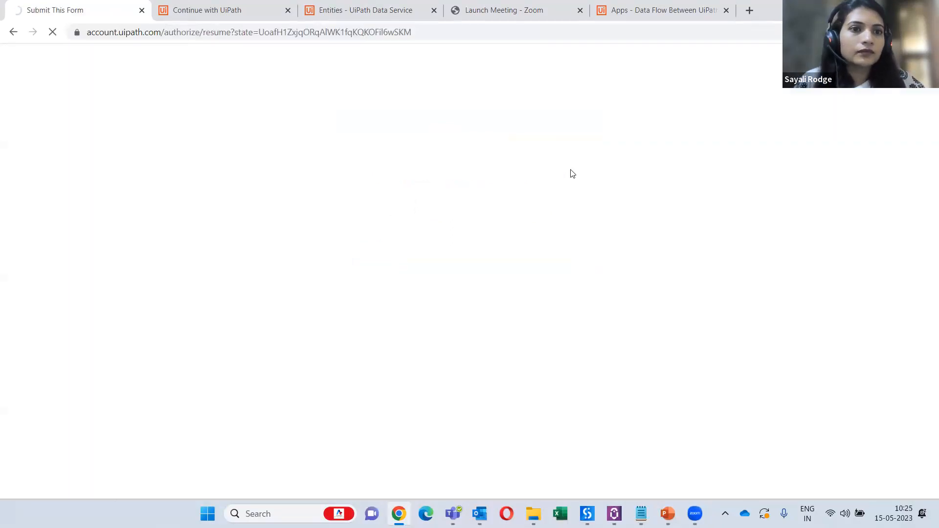
Step: Close the former SearchCustomer preview page in the browser, and open the Shared folder in Orchestrator at full window size
{"action": "left_click", "coordinate": [897, 9]}
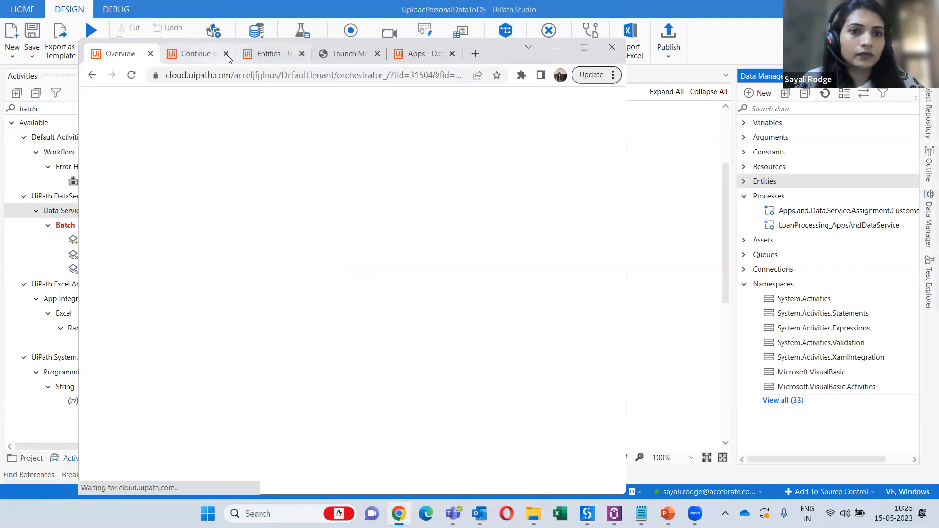
{"action": "left_click", "coordinate": [226, 54]}
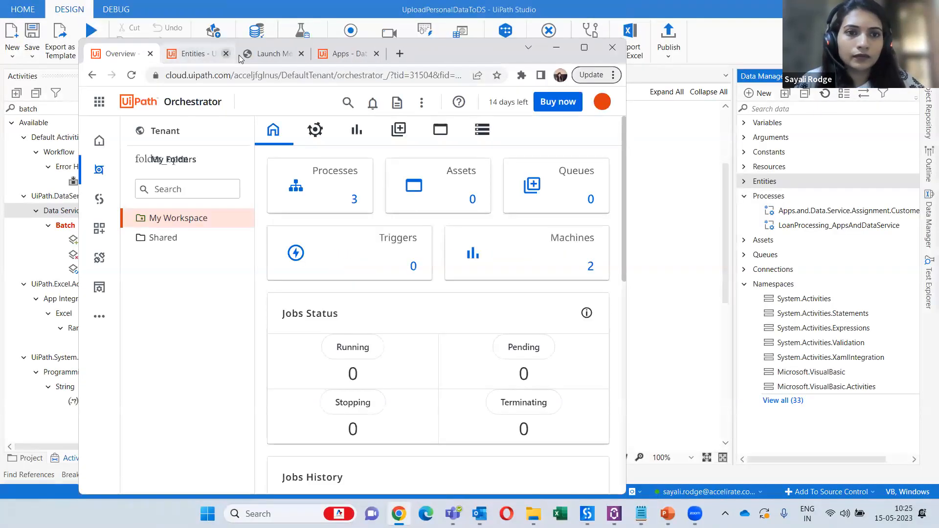
{"action": "left_click", "coordinate": [584, 48]}
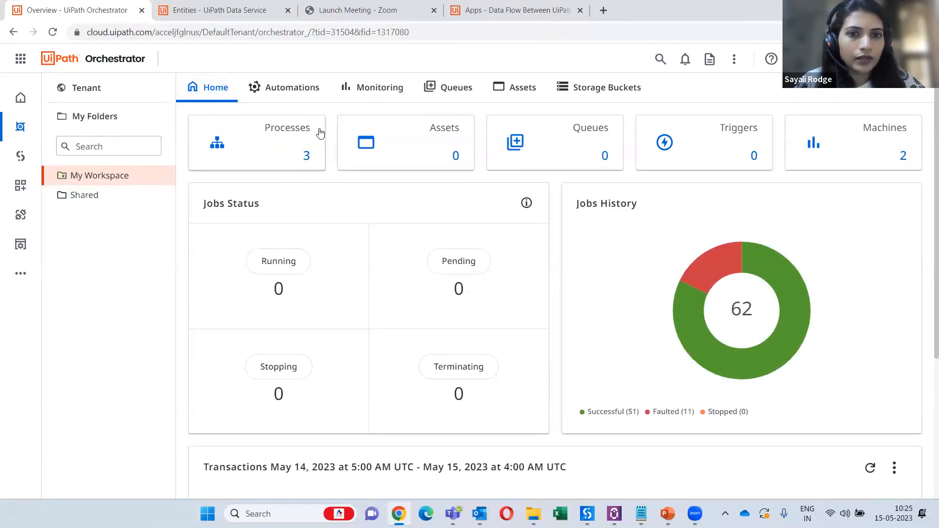
{"action": "left_click", "coordinate": [75, 196]}
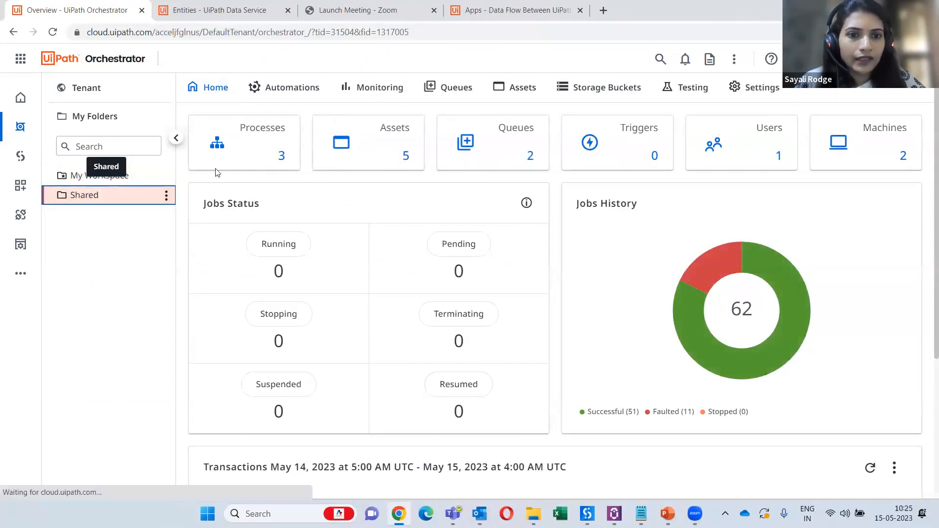
Step: Open the Shared folder's queues, list the CustomerDetails queue's transactions, and check the details of the first transaction
{"action": "left_click", "coordinate": [527, 150]}
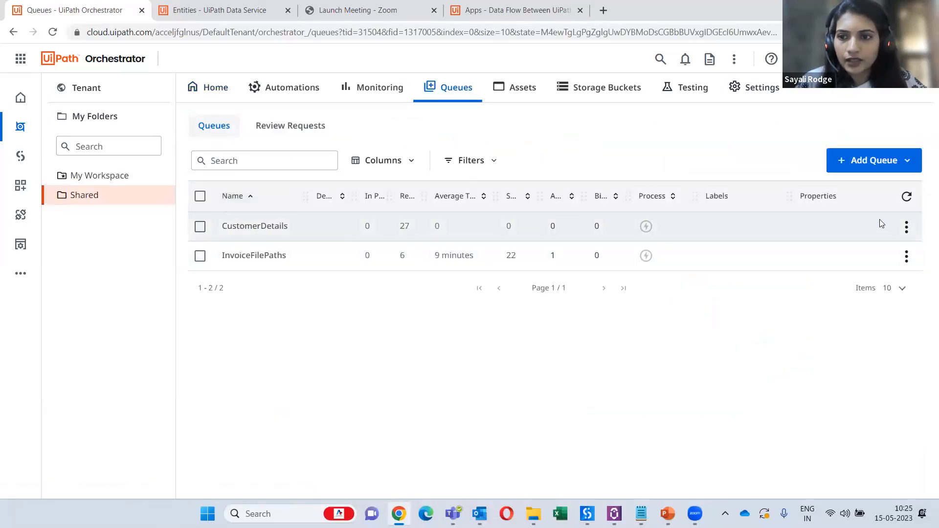
{"action": "left_click", "coordinate": [906, 226]}
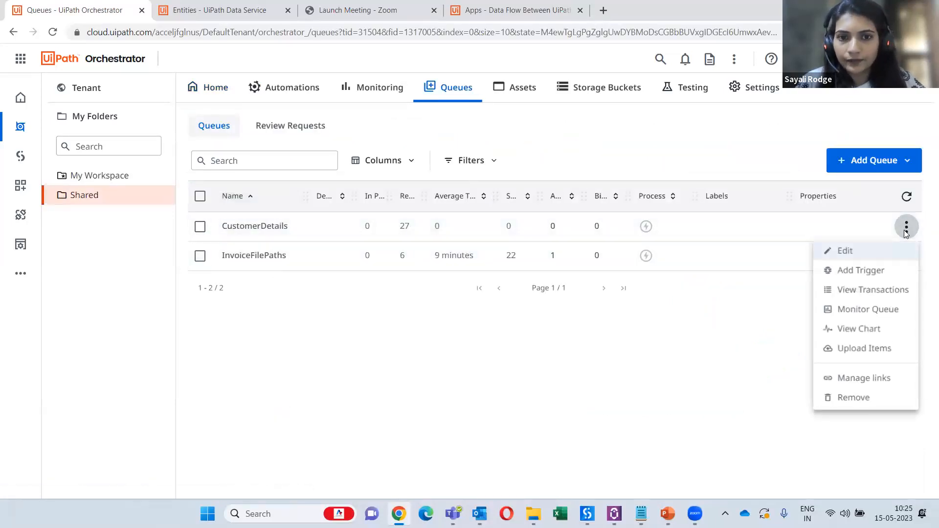
{"action": "left_click", "coordinate": [865, 289]}
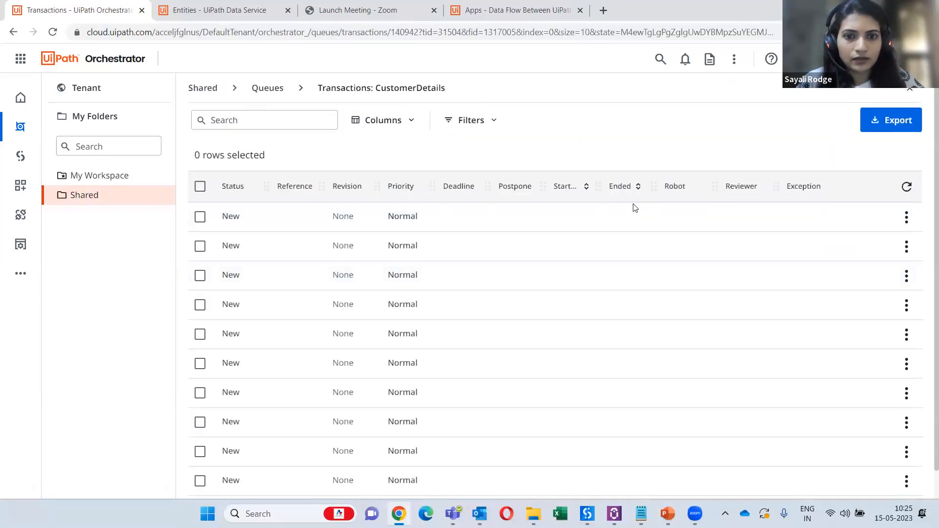
{"action": "left_click", "coordinate": [906, 216]}
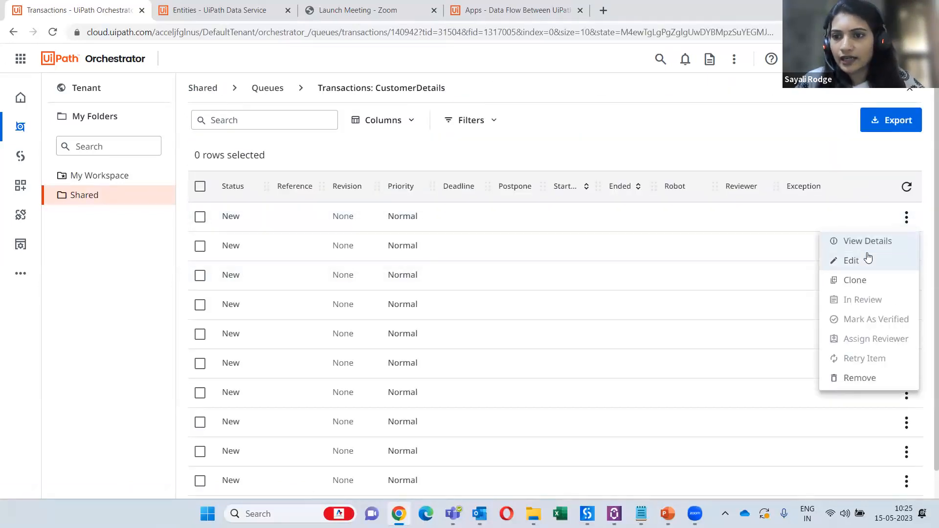
{"action": "left_click", "coordinate": [868, 241]}
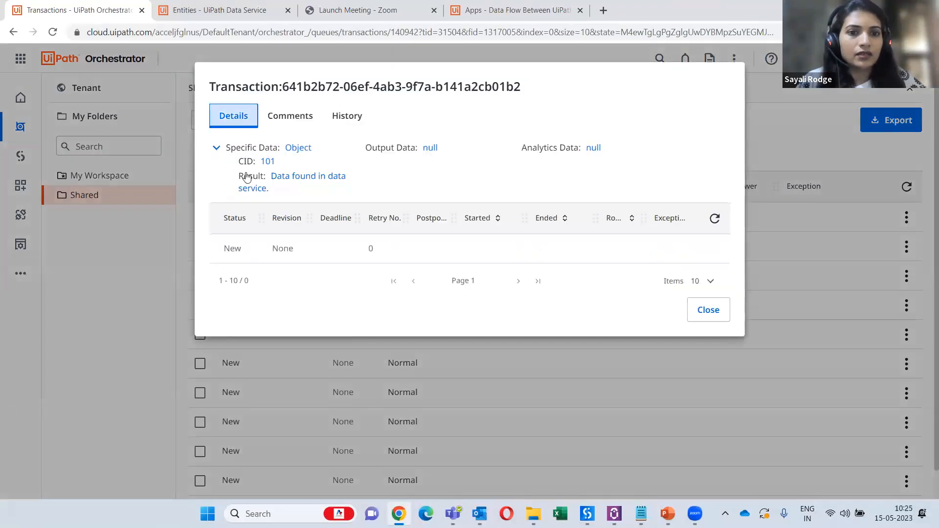
{"action": "left_click", "coordinate": [709, 310]}
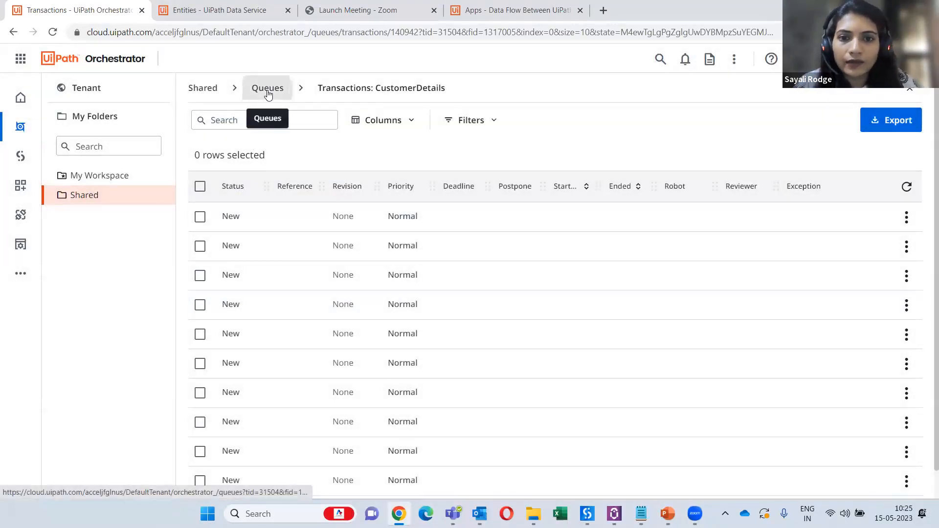
Step: From the queues list, open the form for a new queue and review the QueueSchema file in Notepad for its schema definition
{"action": "left_click", "coordinate": [268, 88]}
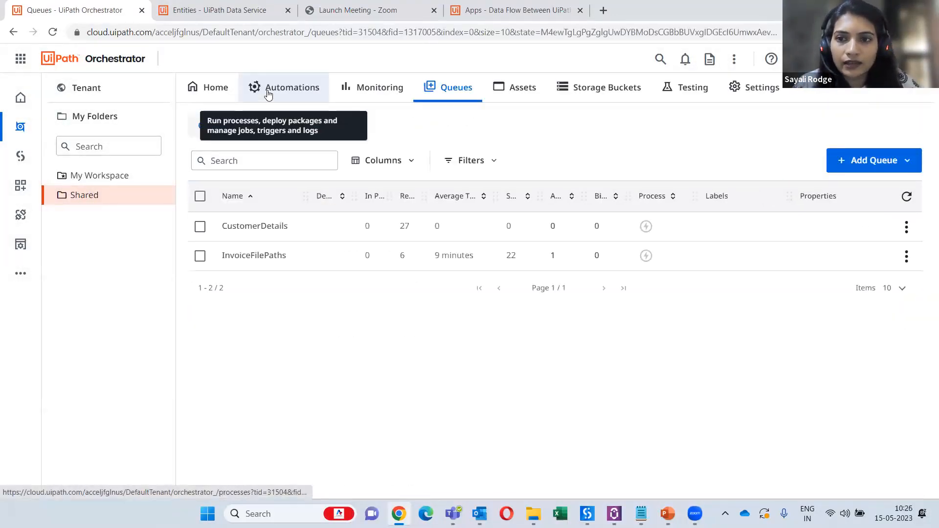
{"action": "left_click", "coordinate": [860, 162]}
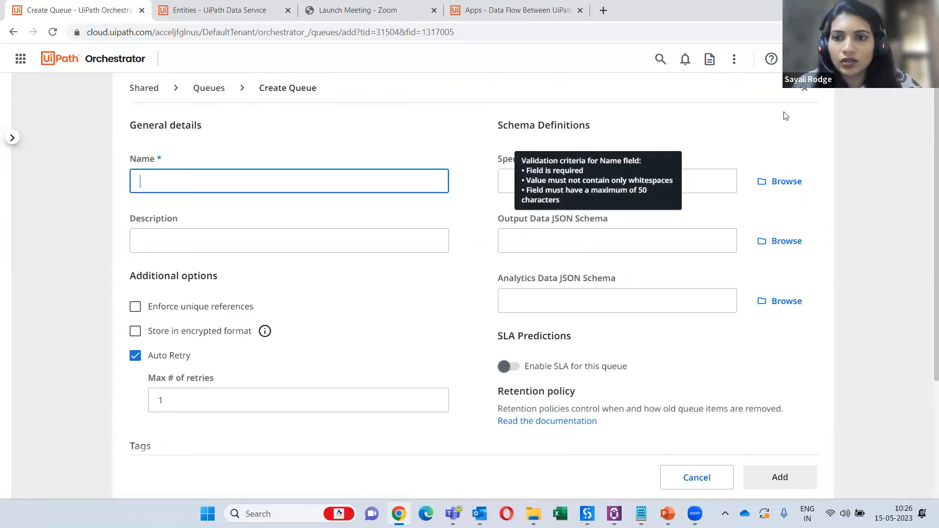
{"action": "left_click", "coordinate": [783, 115]}
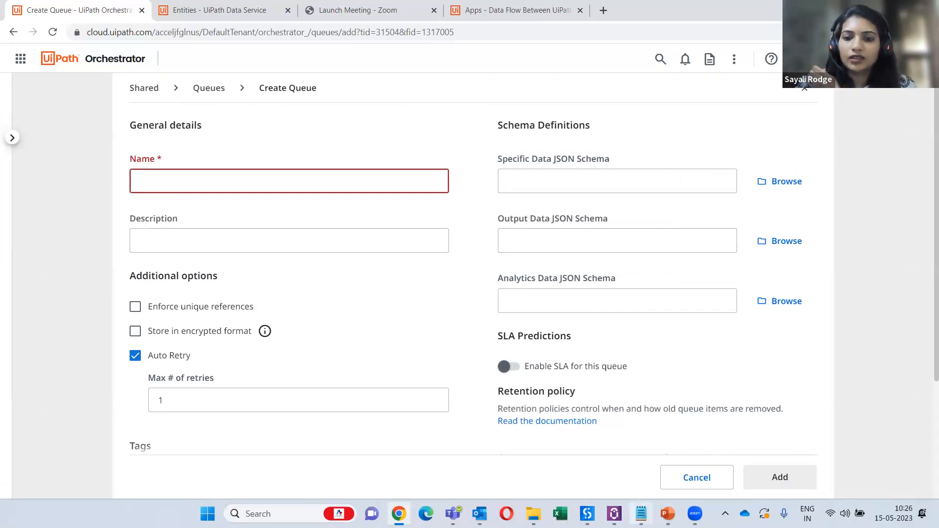
{"action": "left_click", "coordinate": [640, 513]}
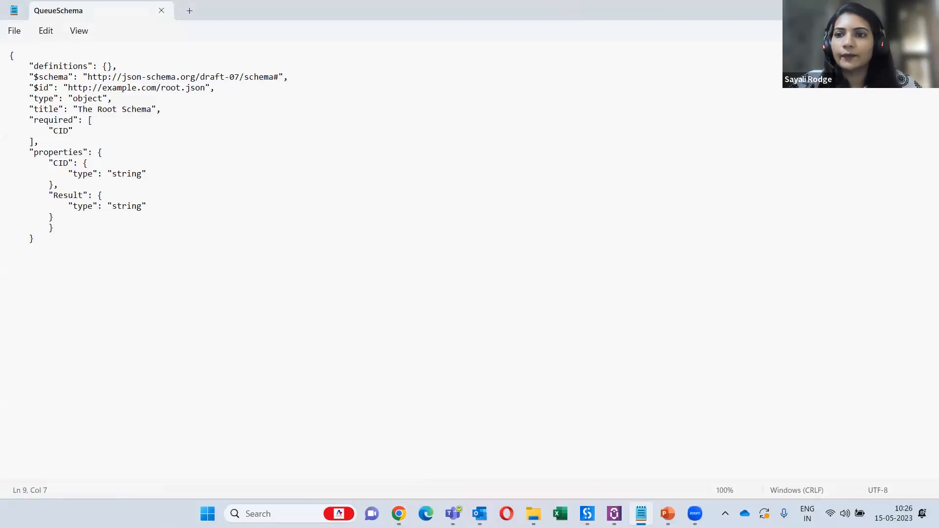
{"action": "key", "text": "alt+Tab"}
Step: Leave the new queue form and open the SearchCustomer app for editing in UiPath Apps
{"action": "left_click", "coordinate": [86, 62]}
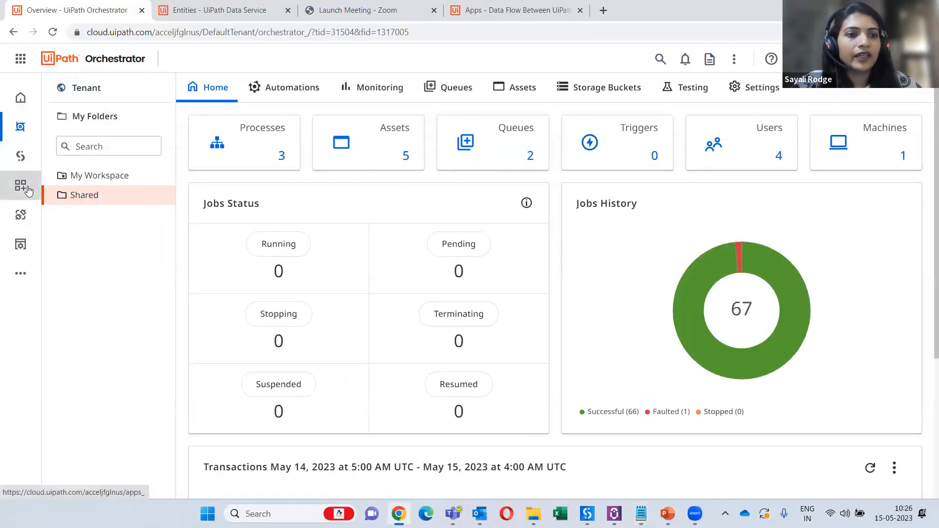
{"action": "left_click", "coordinate": [21, 186]}
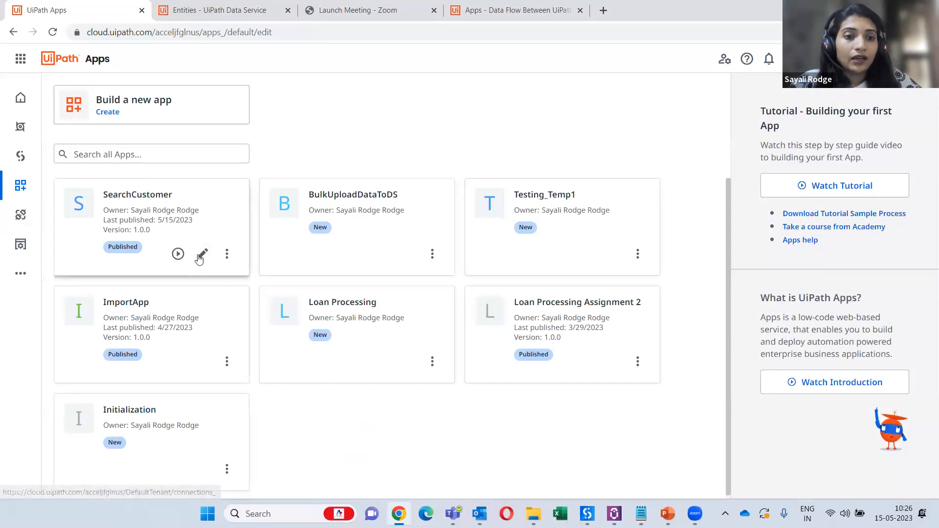
{"action": "left_click", "coordinate": [201, 255]}
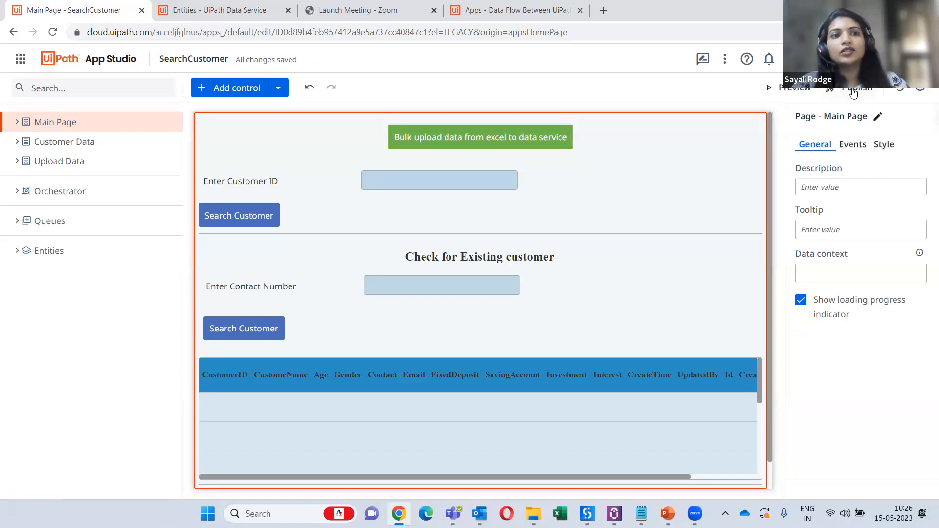
Step: Switch to UiPath Assistant and look over the available actions for the SearchCustomer and ImportApp apps
{"action": "left_click", "coordinate": [614, 514]}
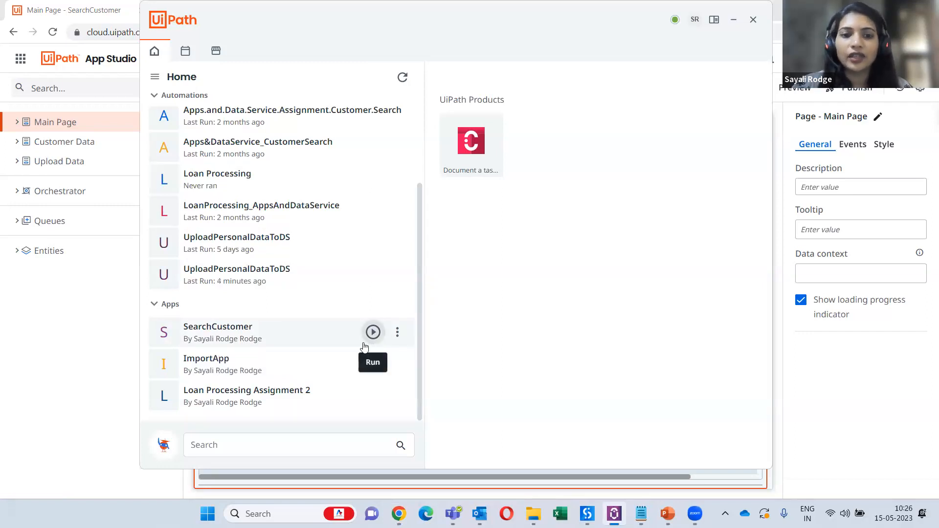
{"action": "left_click", "coordinate": [397, 333]}
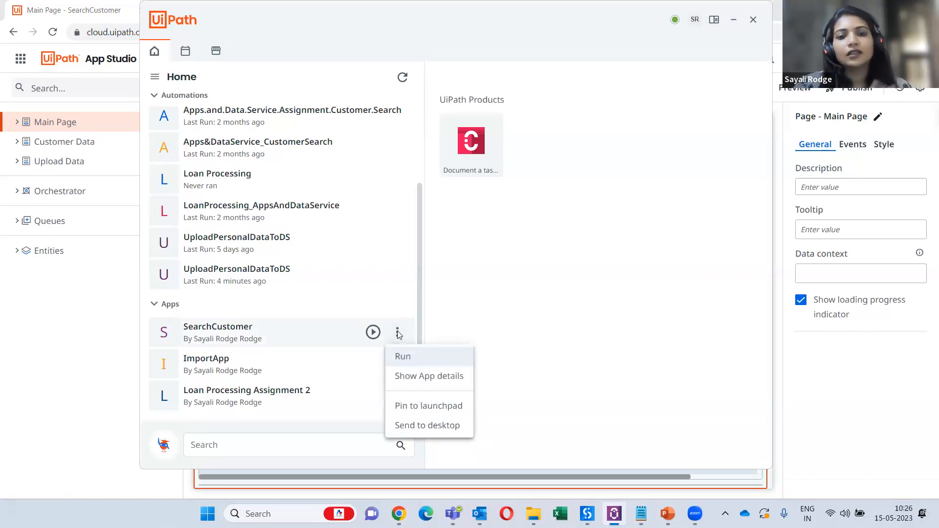
{"action": "left_click", "coordinate": [568, 368]}
{"action": "left_click", "coordinate": [396, 366]}
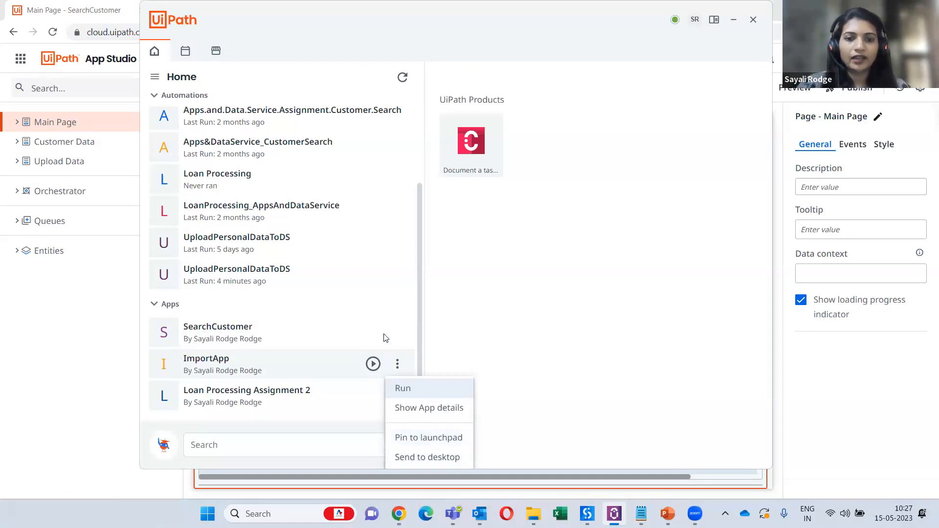
{"action": "left_click", "coordinate": [551, 379]}
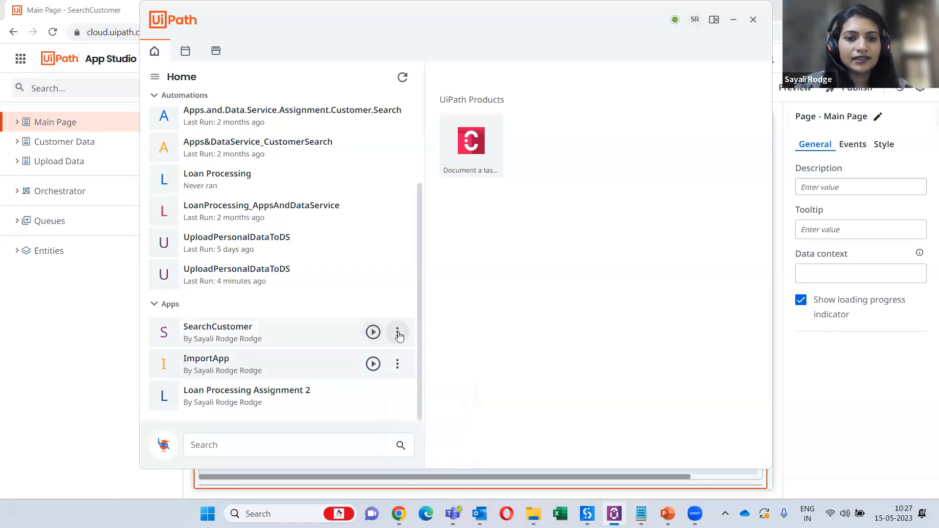
{"action": "left_click", "coordinate": [398, 333]}
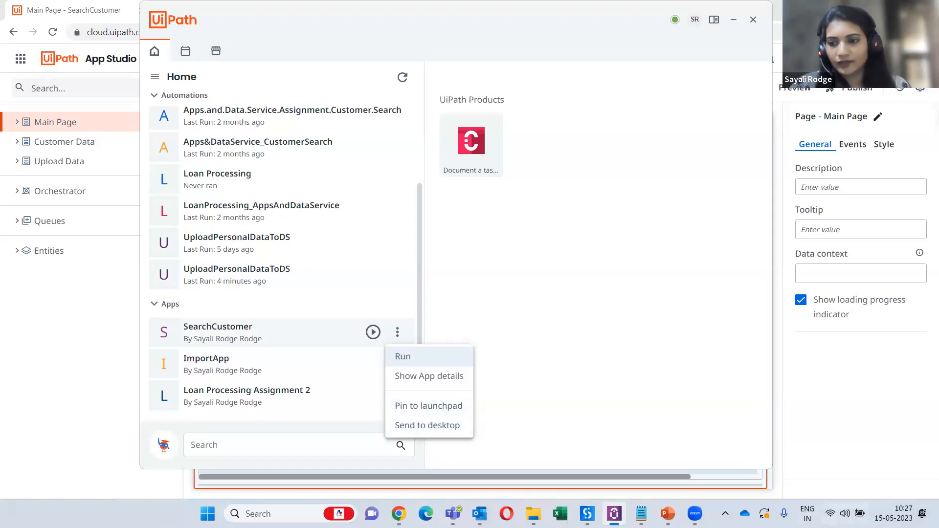
Step: Launch SearchCustomer from its desktop shortcut and close it, then show the app's details in UiPath Assistant
{"action": "left_click", "coordinate": [937, 516]}
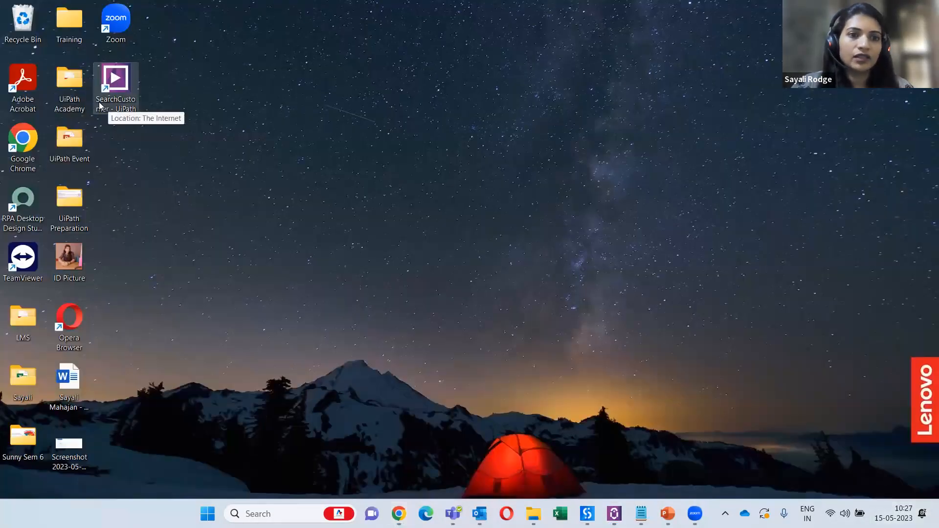
{"action": "left_click", "coordinate": [111, 82]}
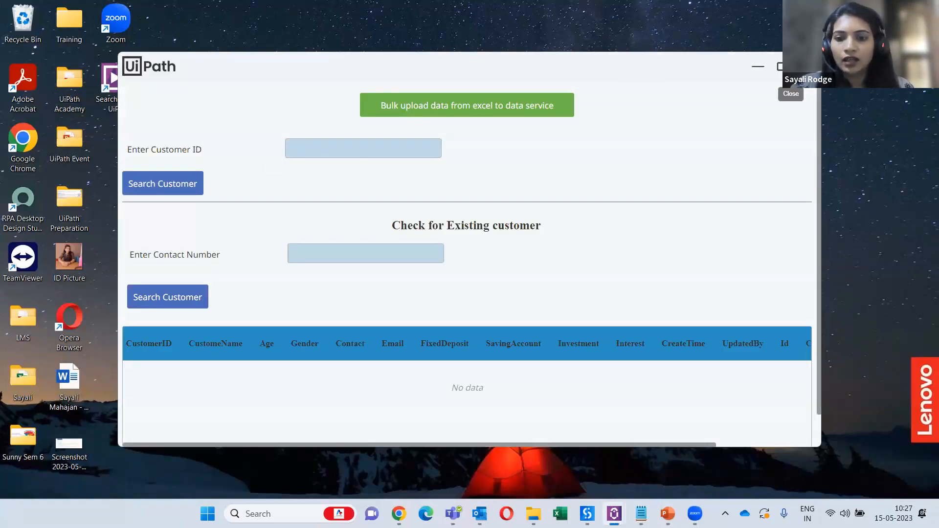
{"action": "left_click", "coordinate": [794, 66]}
{"action": "left_click", "coordinate": [614, 513]}
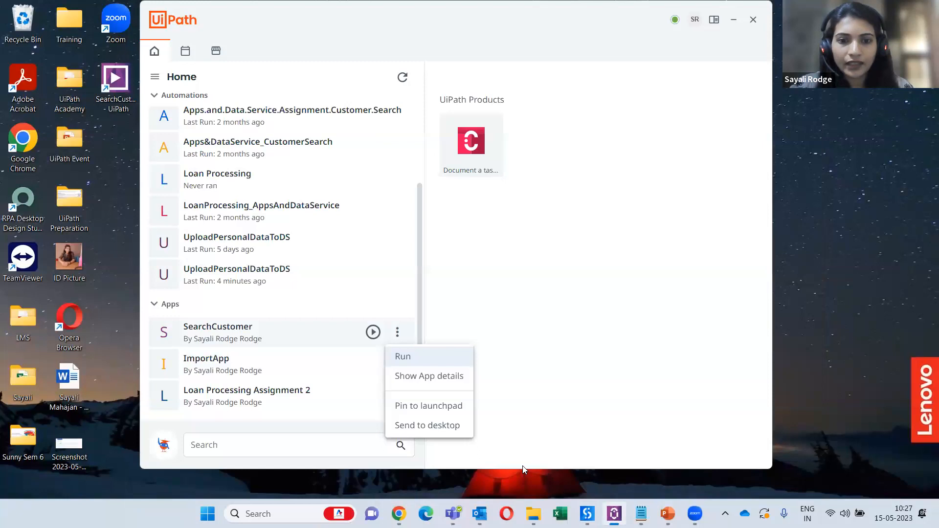
{"action": "left_click", "coordinate": [419, 376]}
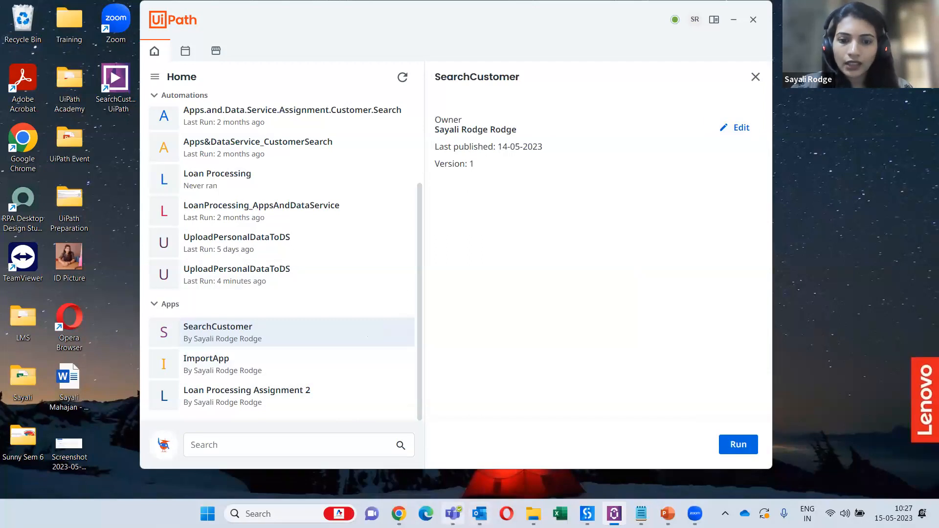
Step: Return to App Studio in Chrome and review SearchCustomer's version history, including the actions available for version 3.0.0
{"action": "left_click", "coordinate": [399, 514]}
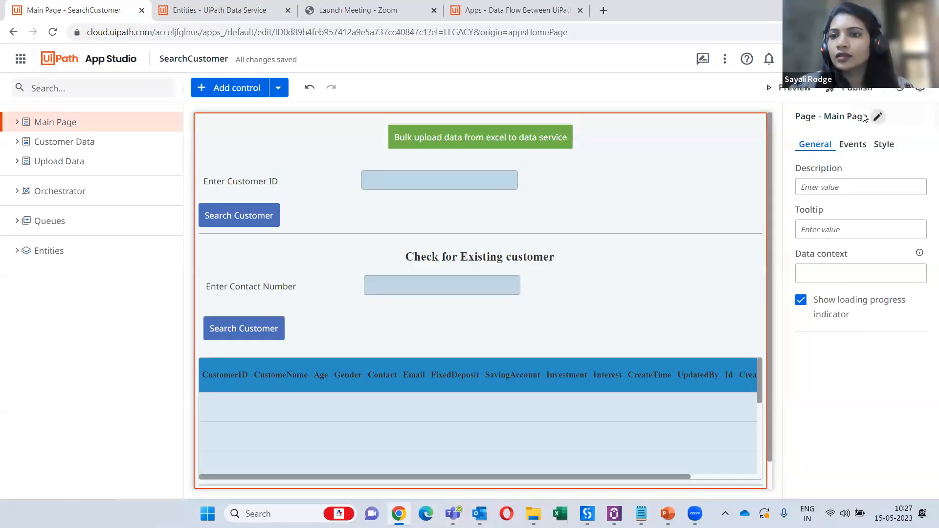
{"action": "left_click", "coordinate": [905, 93]}
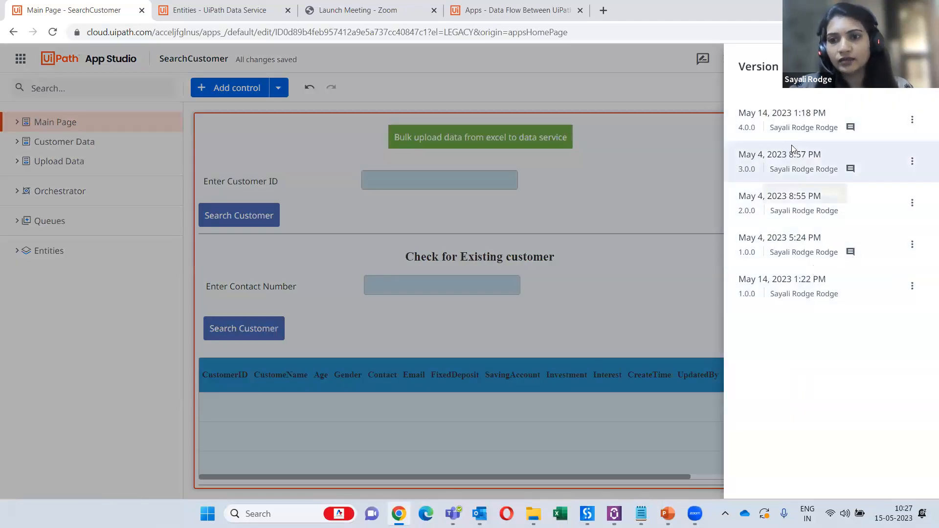
{"action": "left_click", "coordinate": [913, 162]}
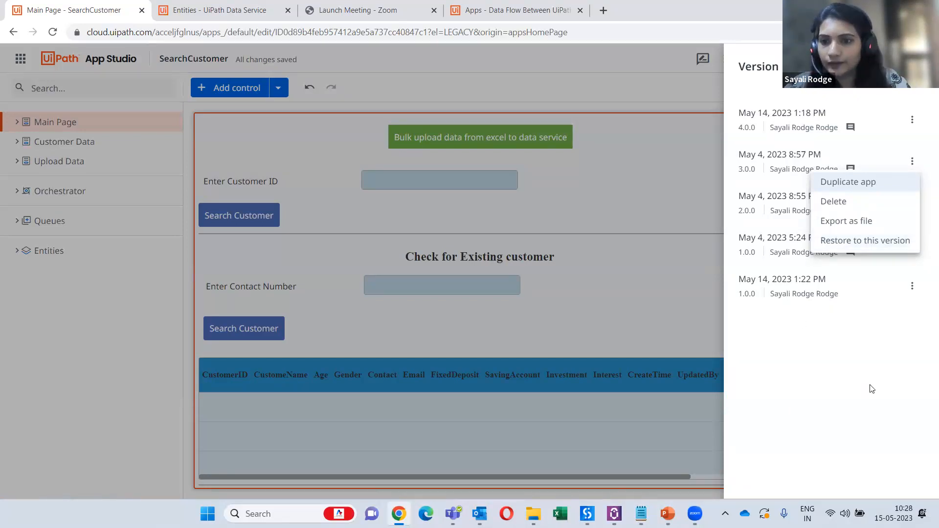
{"action": "left_click", "coordinate": [821, 369]}
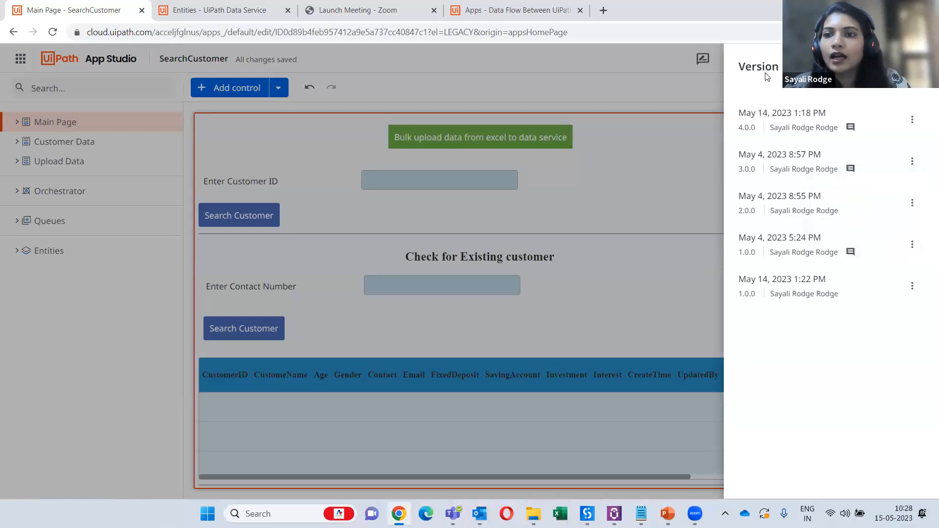
{"action": "left_click", "coordinate": [543, 247]}
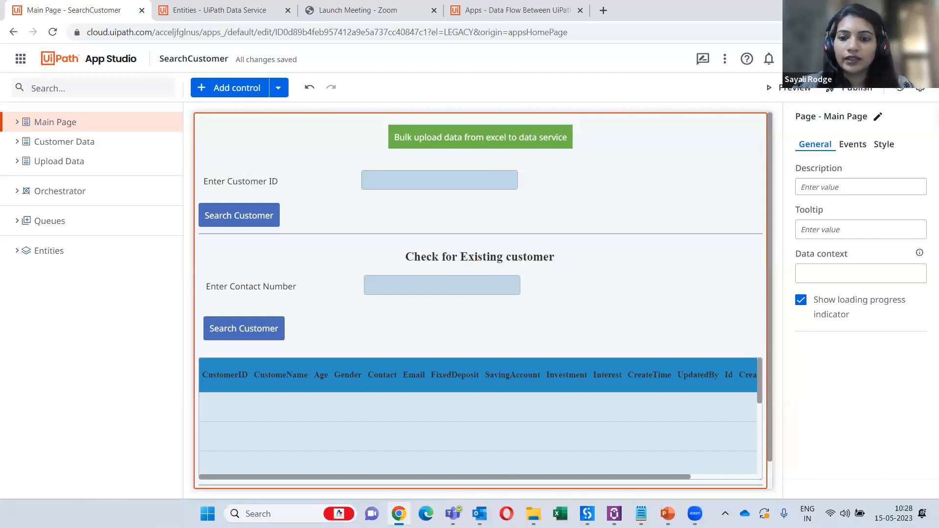
Step: Switch to PowerPoint and bring up the UiPath Event presentation
{"action": "mouse_move", "coordinate": [668, 513]}
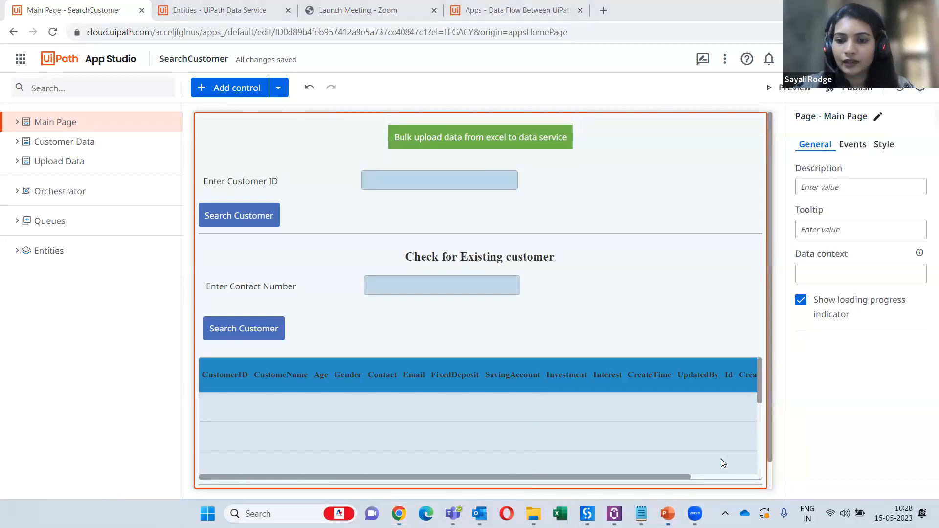
{"action": "key", "text": "alt+Tab"}
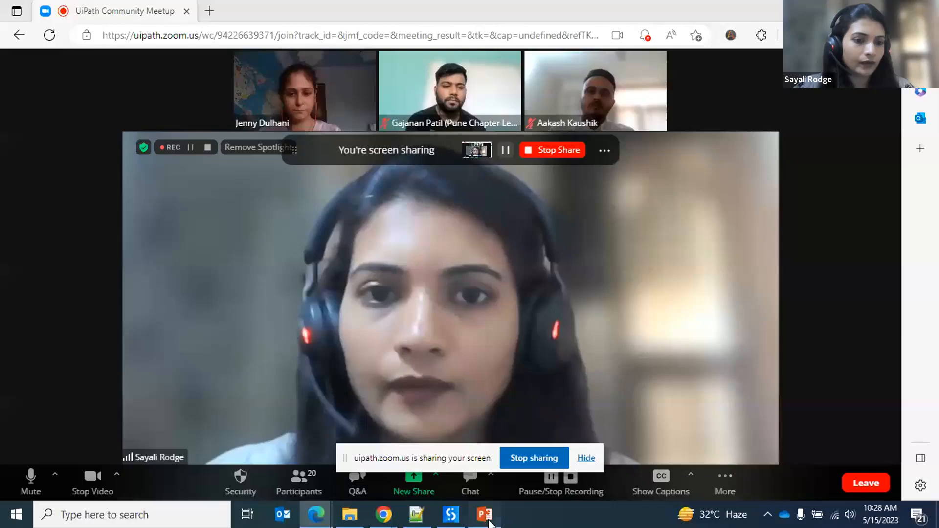
{"action": "left_click", "coordinate": [485, 515]}
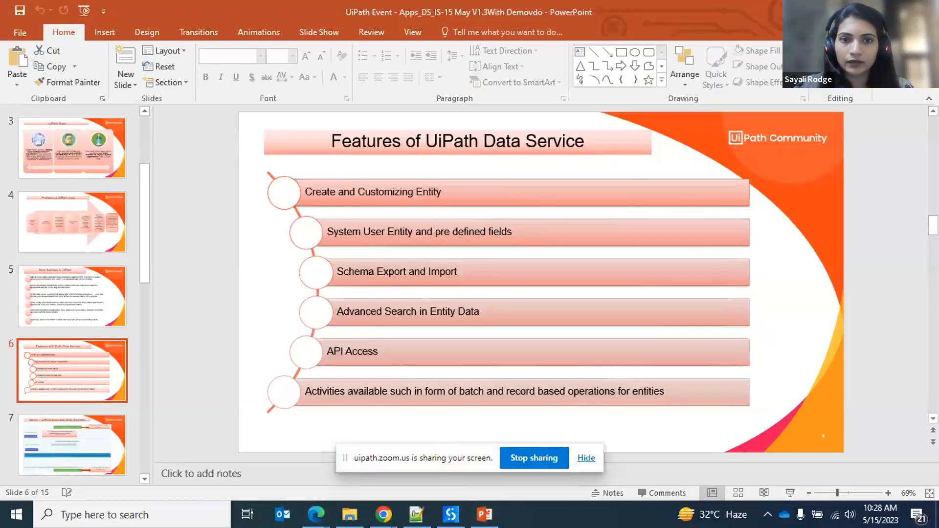
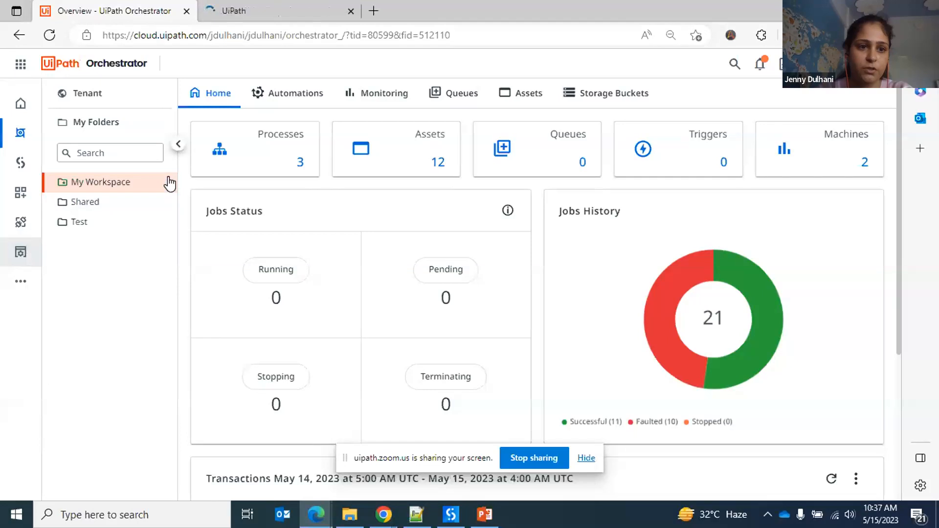
Step: In Automation Cloud administration, open the tenant's services and show the list of services that can be added
{"action": "left_click", "coordinate": [249, 14]}
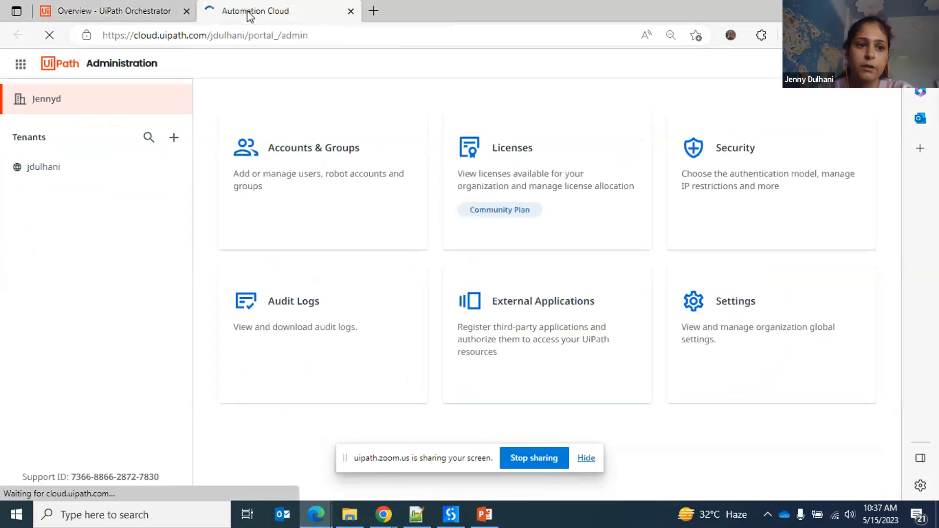
{"action": "left_click", "coordinate": [103, 185]}
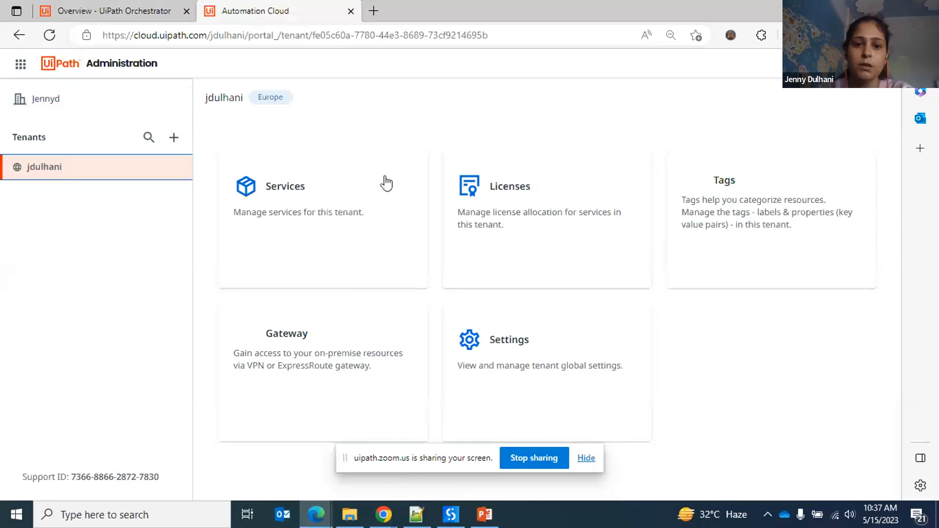
{"action": "left_click", "coordinate": [387, 183]}
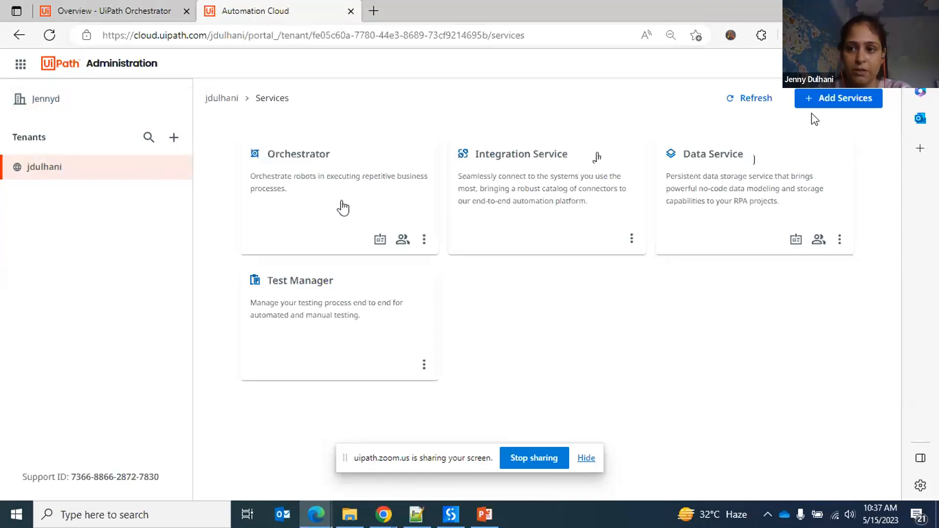
{"action": "left_click", "coordinate": [837, 101]}
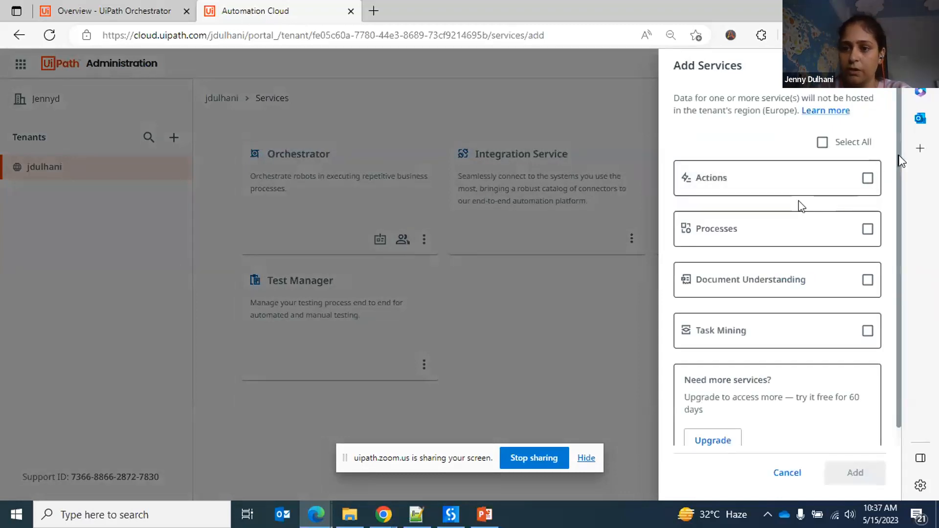
Step: Look through the rest of the available services, cancel without adding any, and close the Automation Cloud administration page
{"action": "scroll", "coordinate": [801, 205], "scroll_direction": "down", "scroll_amount": 1}
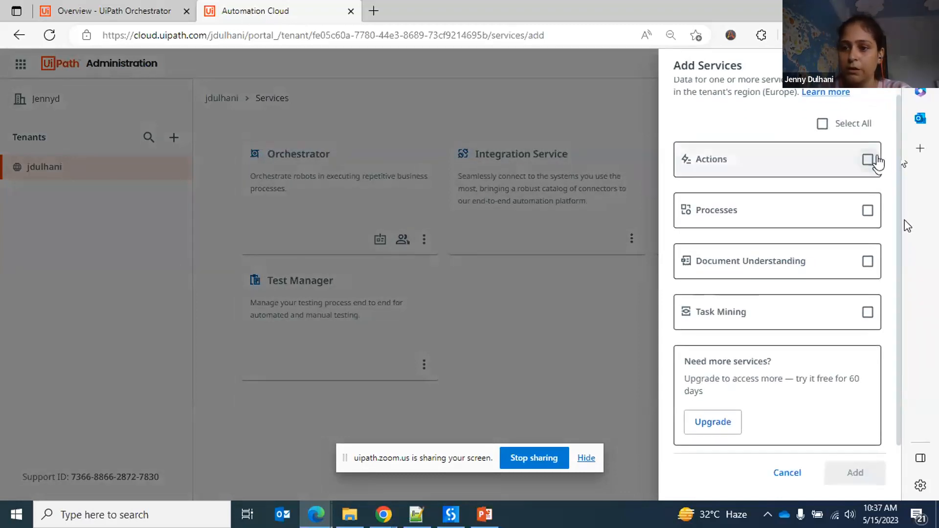
{"action": "left_click", "coordinate": [787, 474]}
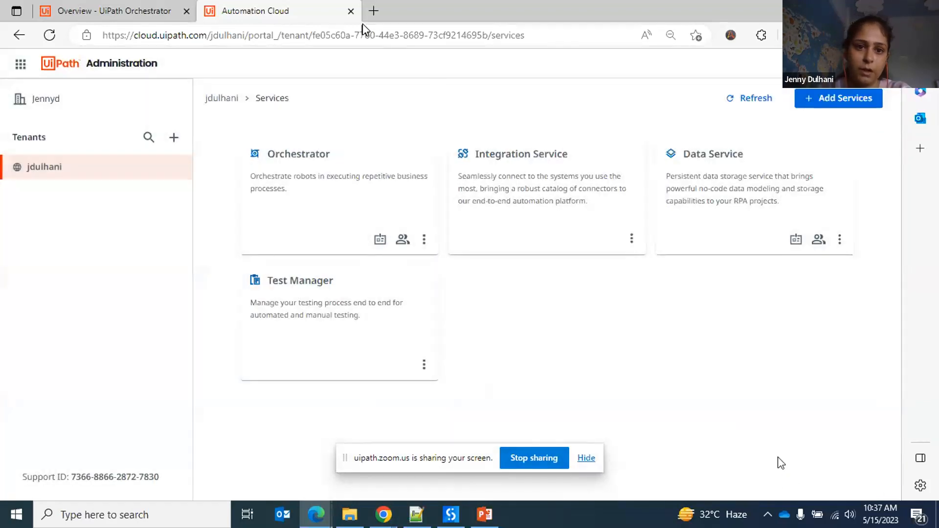
{"action": "left_click", "coordinate": [351, 11]}
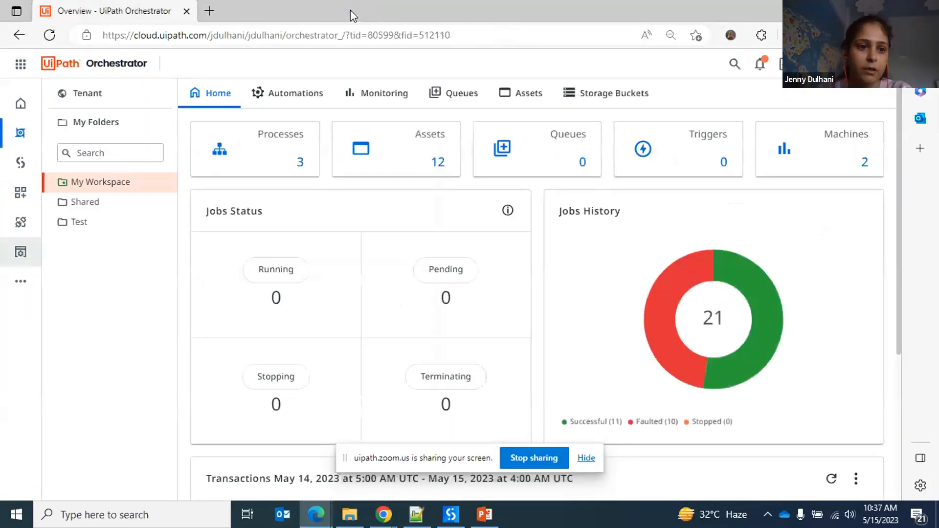
Step: Open Integration Service for the Shared folder and browse its connector catalogue and connector type filter
{"action": "left_click", "coordinate": [19, 228]}
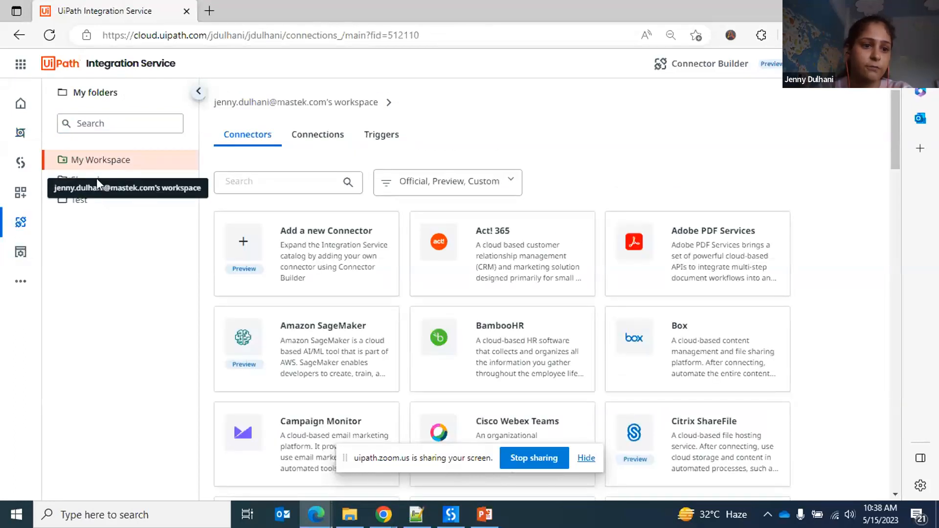
{"action": "left_click", "coordinate": [98, 180]}
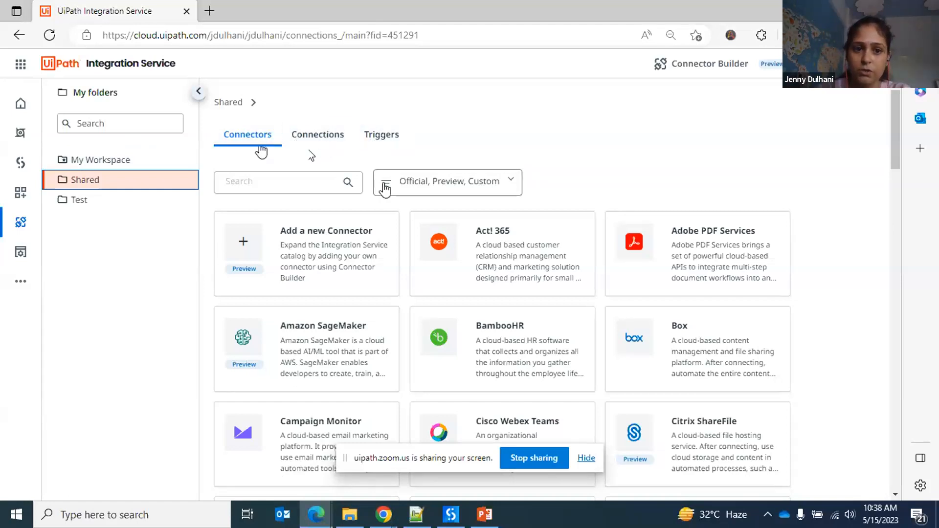
{"action": "left_click_drag", "start_coordinate": [896, 128], "coordinate": [904, 147]}
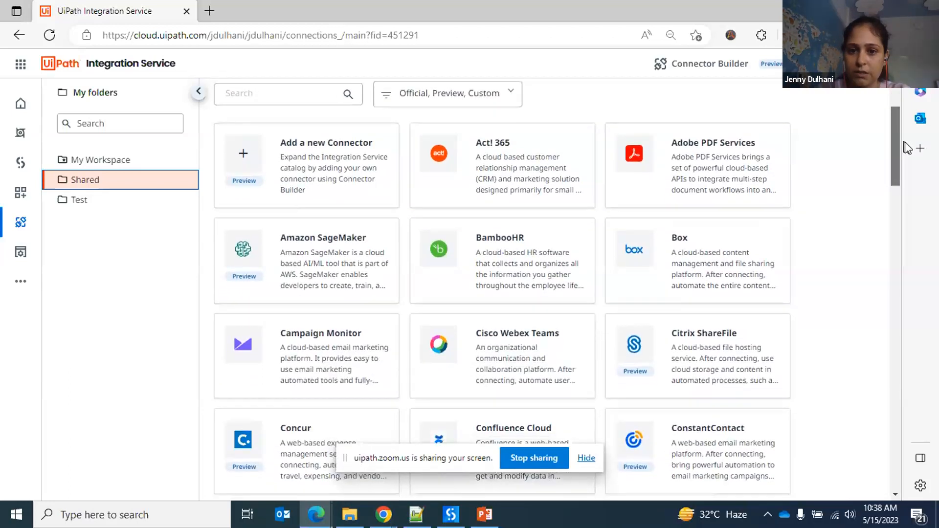
{"action": "scroll", "coordinate": [893, 154], "scroll_direction": "down", "scroll_amount": 6}
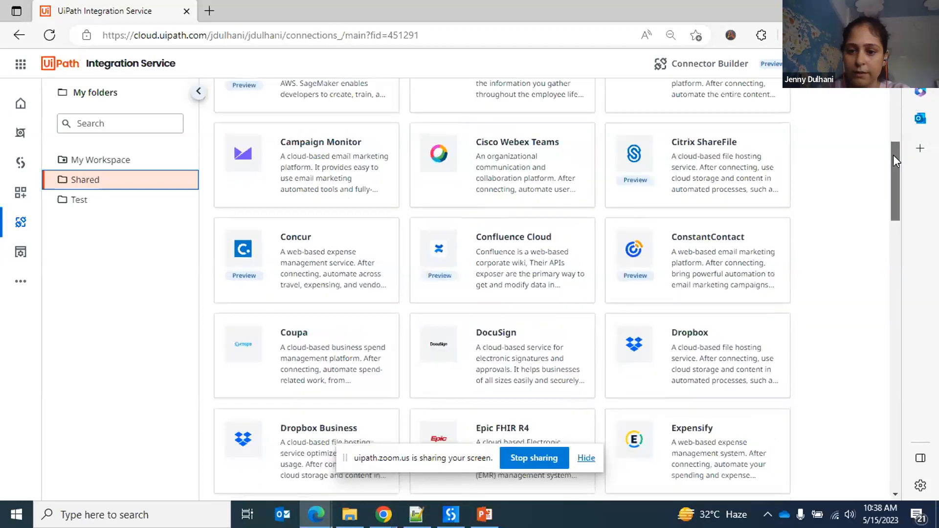
{"action": "left_click_drag", "start_coordinate": [898, 182], "coordinate": [896, 98]}
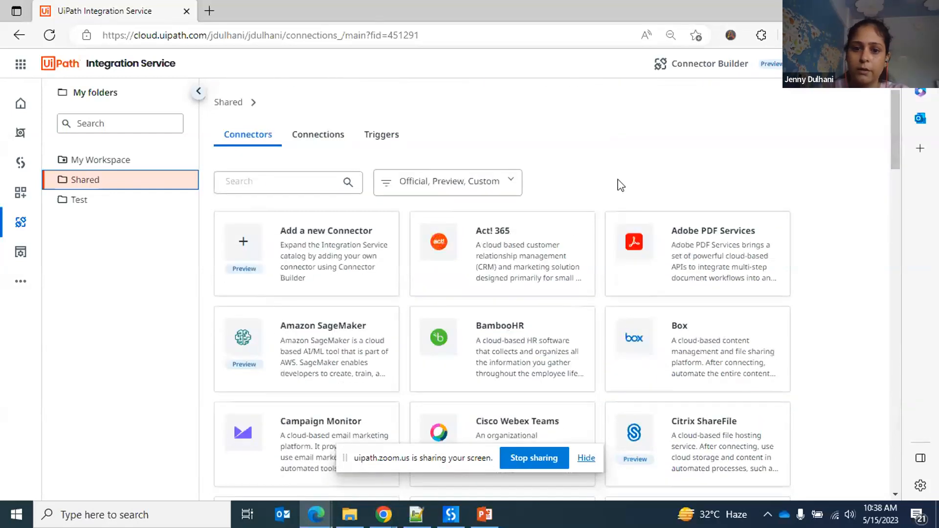
{"action": "left_click", "coordinate": [509, 188]}
{"action": "left_click", "coordinate": [575, 154]}
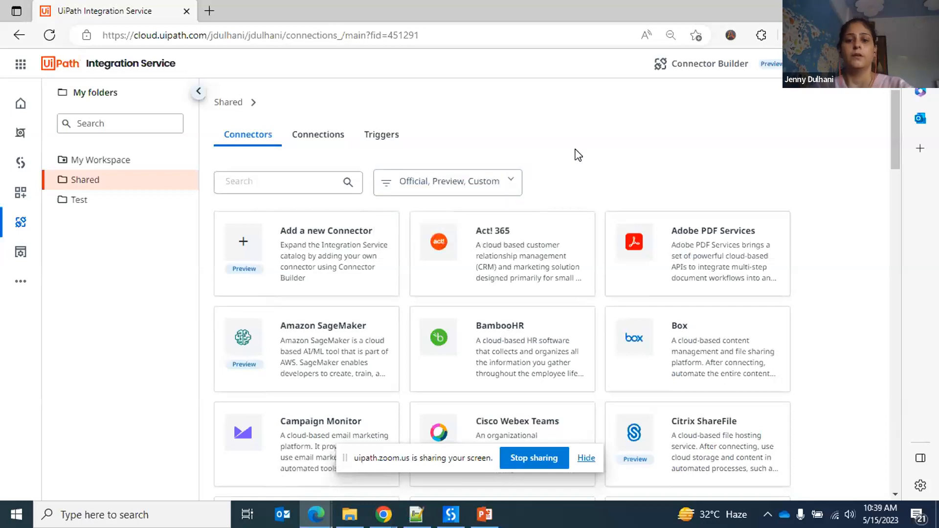
Step: Check the Shared folder's existing connections, and search the connectors for jira to open the Jira connector's page
{"action": "left_click", "coordinate": [321, 138]}
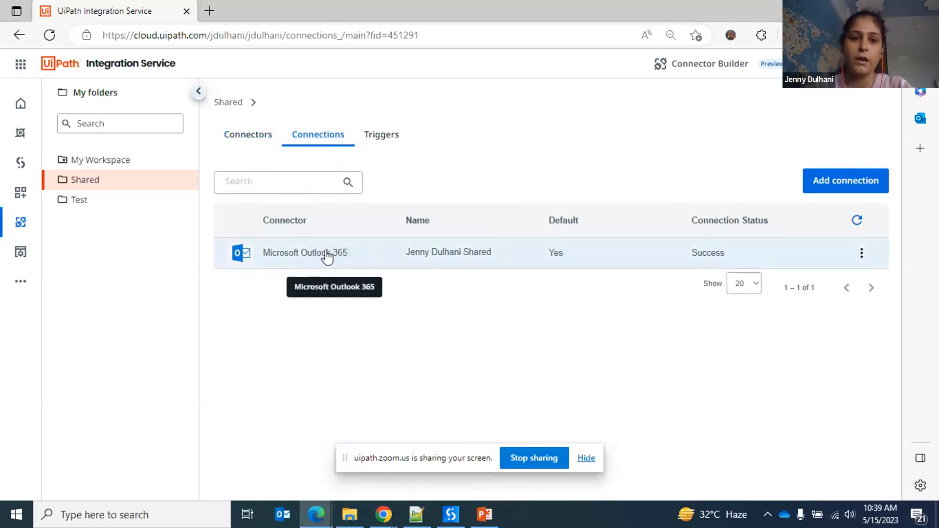
{"action": "left_click", "coordinate": [251, 143]}
{"action": "left_click", "coordinate": [299, 185]}
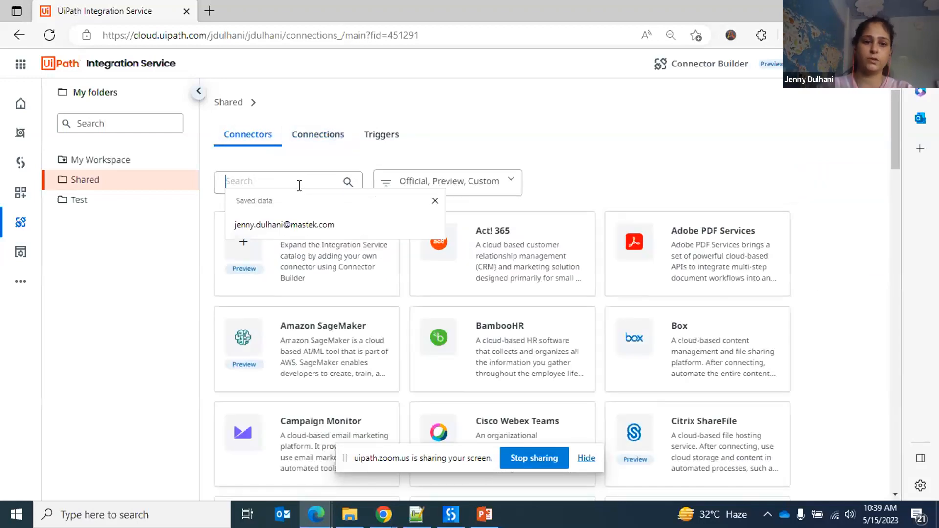
{"action": "type", "text": "jir"}
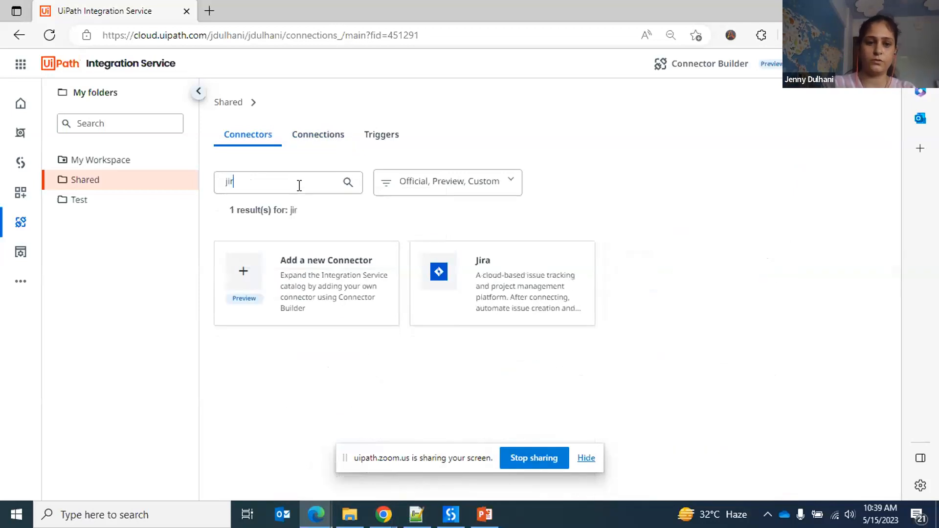
{"action": "type", "text": "a"}
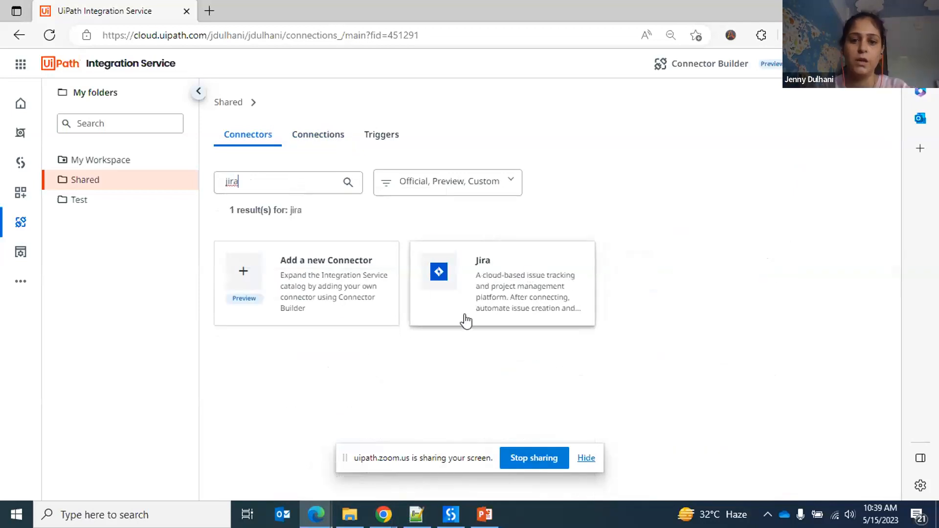
{"action": "left_click", "coordinate": [497, 278]}
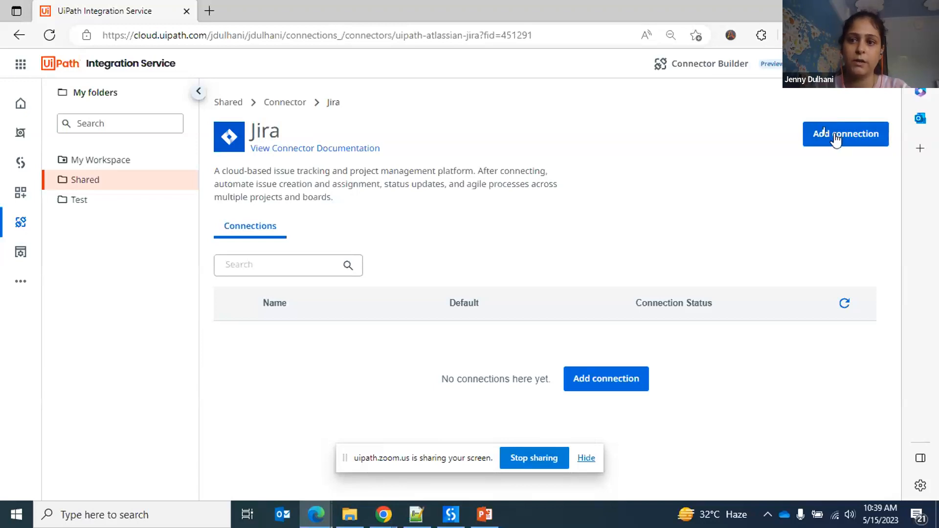
Step: Open the Jira connector documentation in a new tab, skim its authentication, events and activity sections, and close it
{"action": "right_click", "coordinate": [303, 148]}
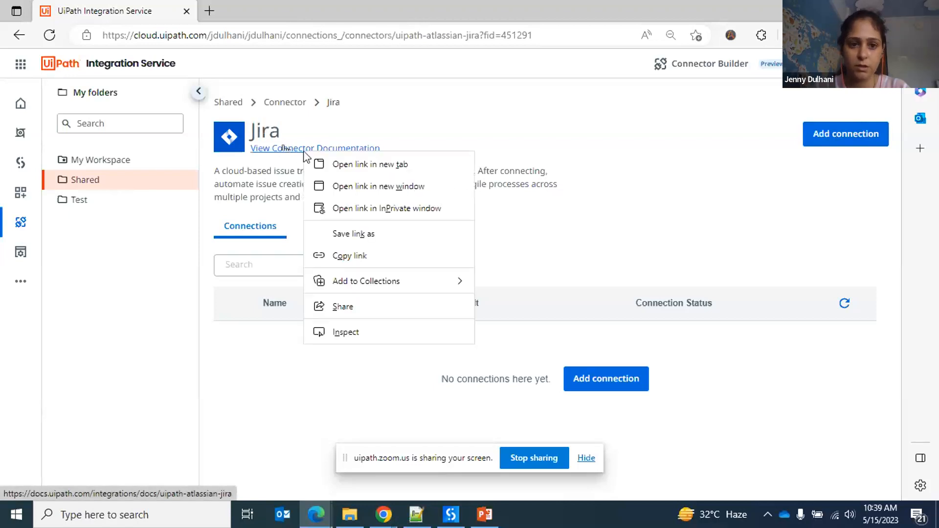
{"action": "left_click", "coordinate": [328, 105]}
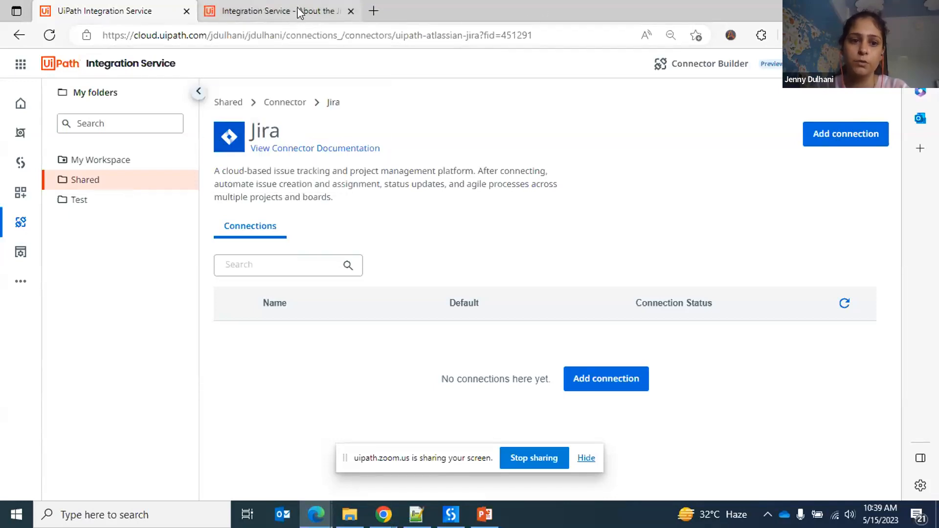
{"action": "mouse_move", "coordinate": [300, 13]}
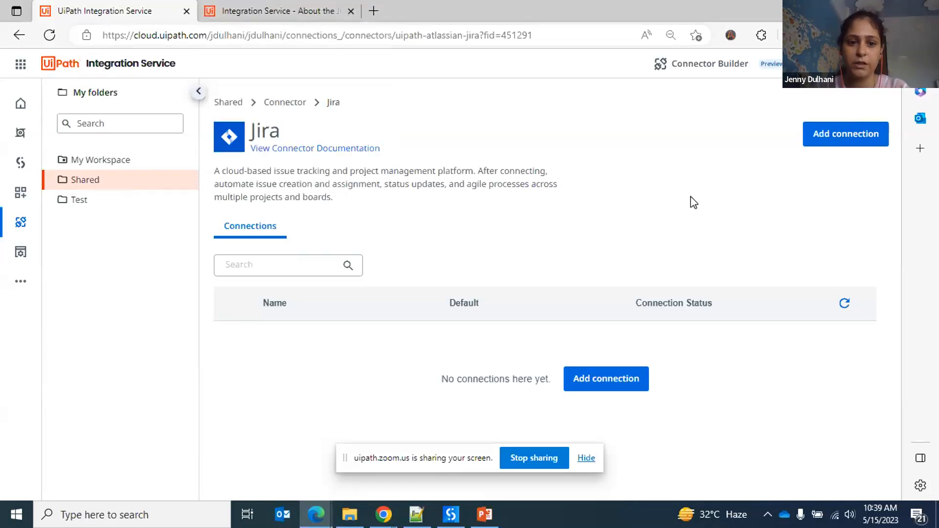
{"action": "left_click", "coordinate": [307, 14]}
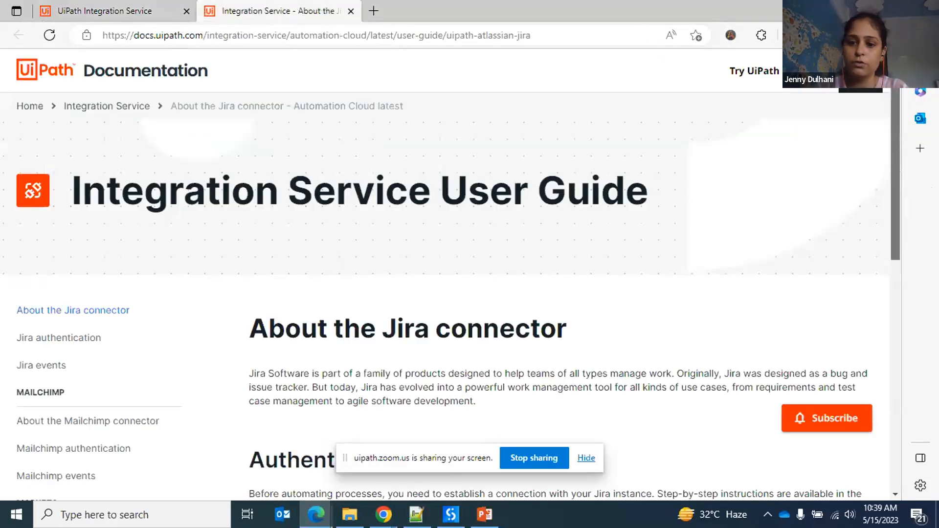
{"action": "left_click_drag", "start_coordinate": [898, 174], "coordinate": [906, 238]}
{"action": "scroll", "coordinate": [905, 238], "scroll_direction": "down", "scroll_amount": 3}
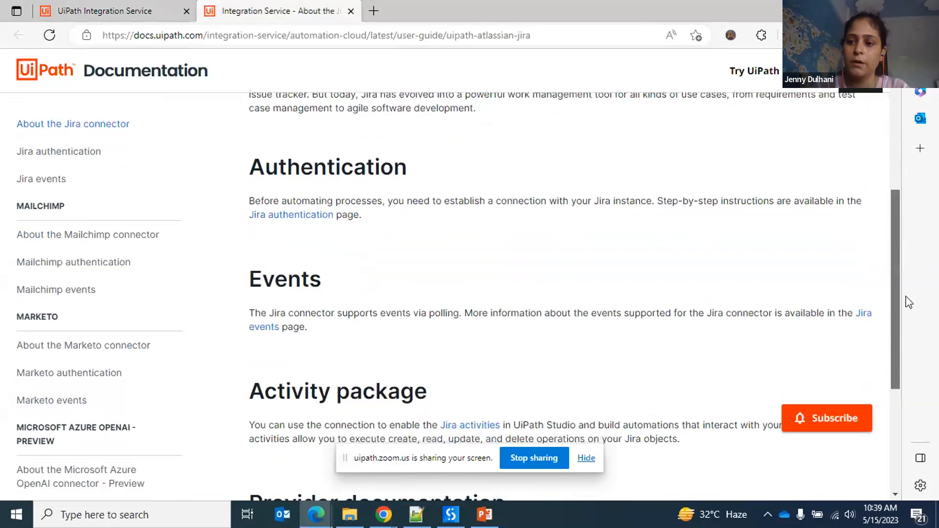
{"action": "scroll", "coordinate": [907, 250], "scroll_direction": "up", "scroll_amount": 6}
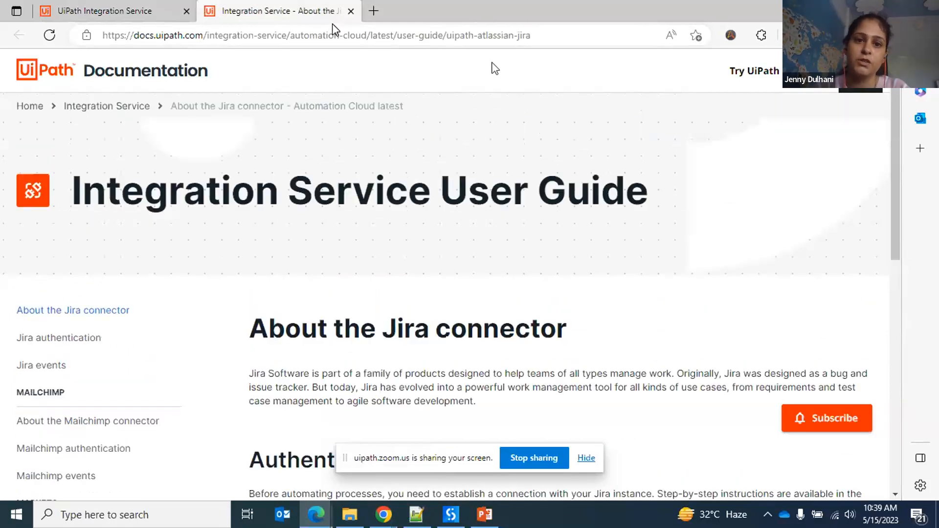
{"action": "left_click", "coordinate": [352, 13]}
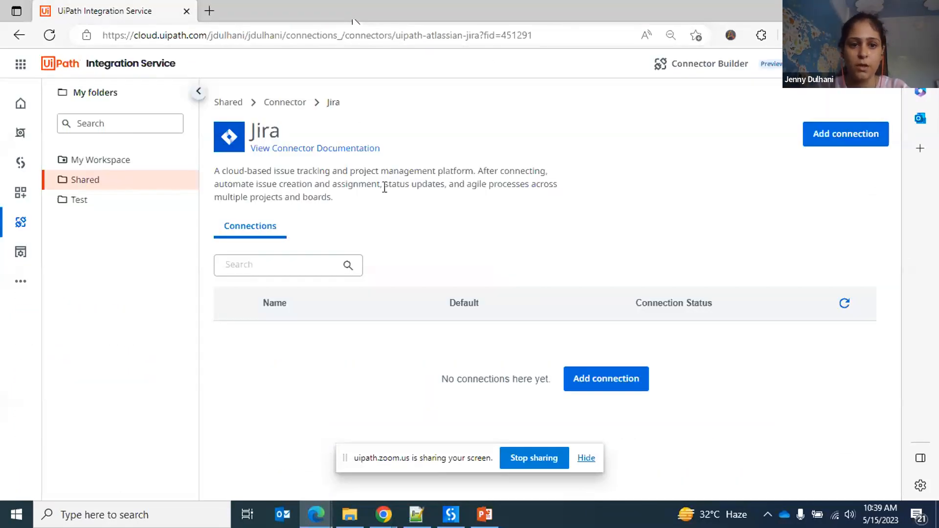
Step: Start adding a connection in the Shared folder and choose Jira as the connector by searching for jira
{"action": "left_click", "coordinate": [284, 103]}
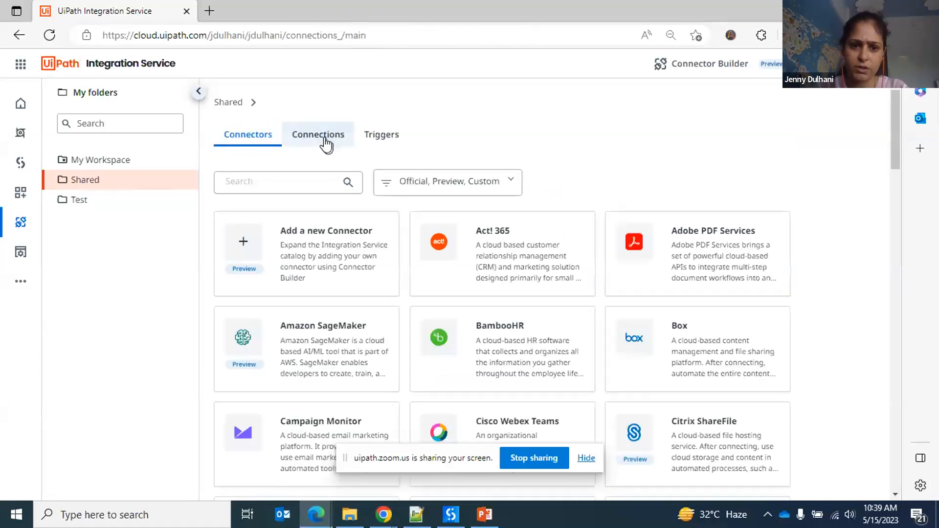
{"action": "left_click", "coordinate": [325, 143]}
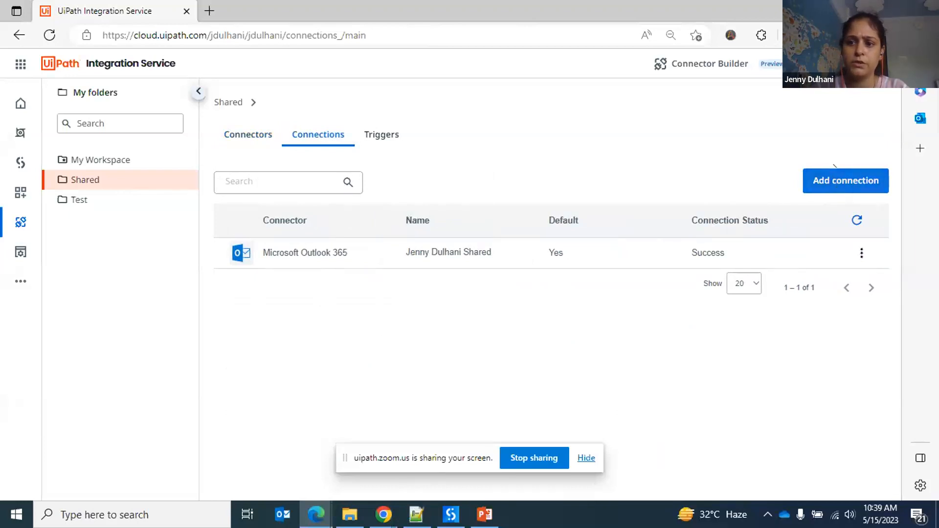
{"action": "left_click", "coordinate": [835, 182]}
{"action": "left_click", "coordinate": [332, 177]}
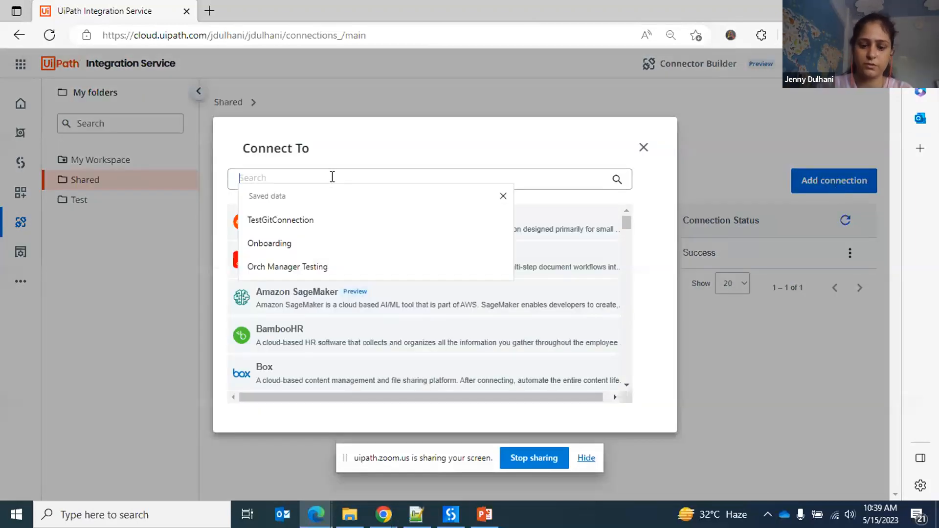
{"action": "type", "text": "jira"}
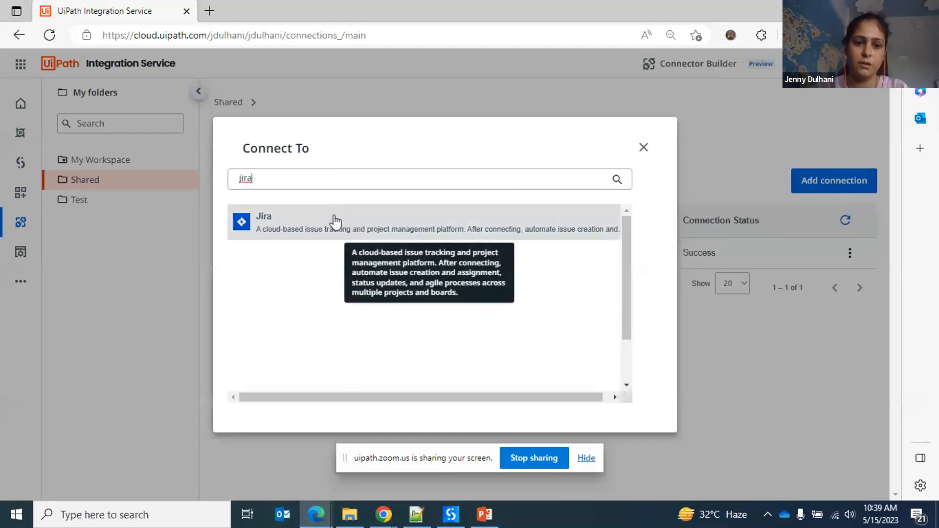
{"action": "left_click", "coordinate": [335, 222]}
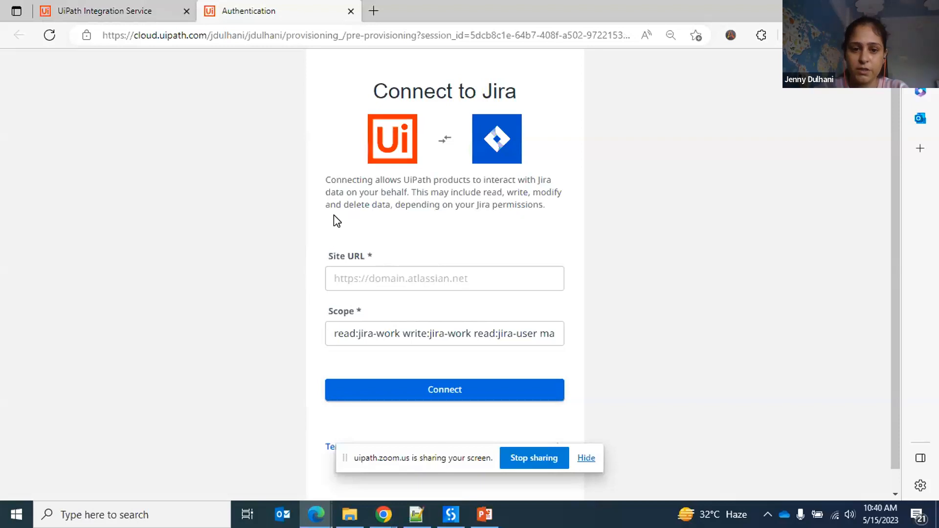
{"action": "left_click", "coordinate": [379, 281]}
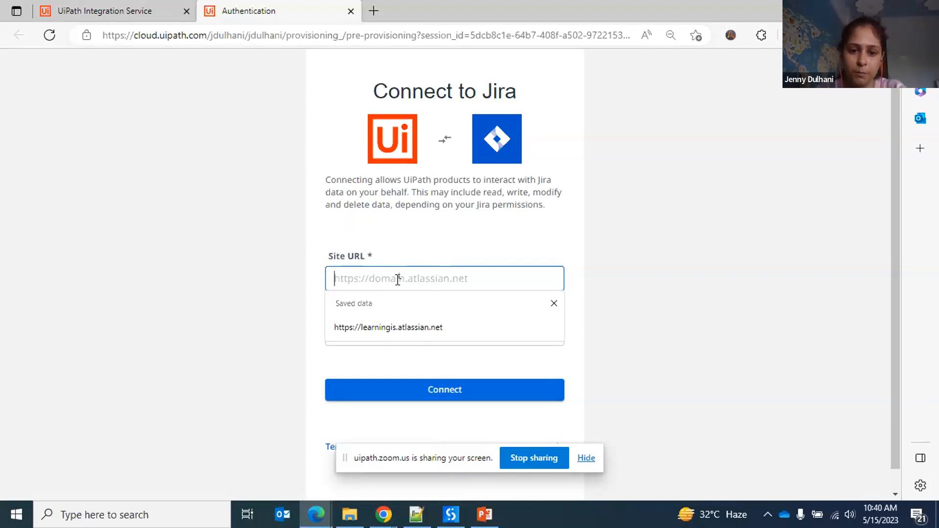
{"action": "left_click", "coordinate": [423, 327]}
{"action": "left_click", "coordinate": [427, 334]}
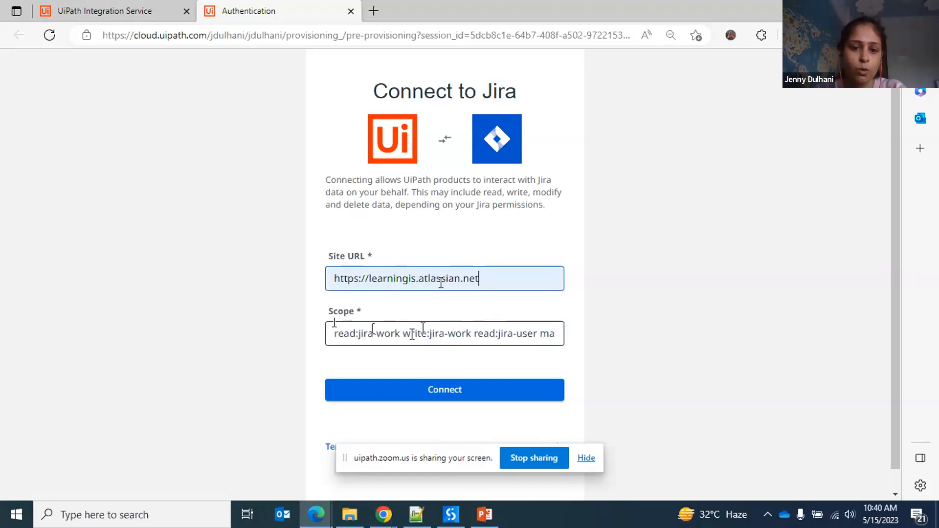
{"action": "left_click", "coordinate": [436, 393]}
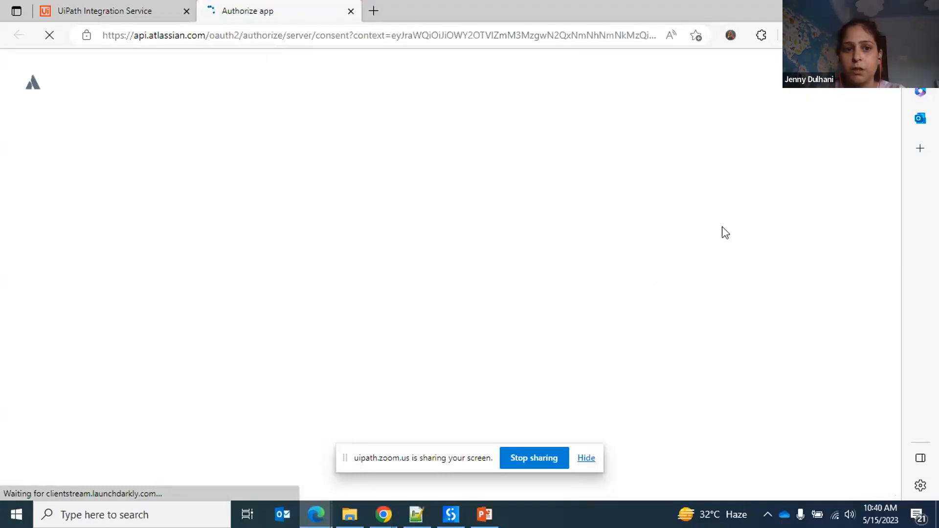
Step: Review the requested Jira permissions and grant UiPath for Jira Cloud access to the Atlassian account
{"action": "left_click_drag", "start_coordinate": [895, 152], "coordinate": [916, 292]}
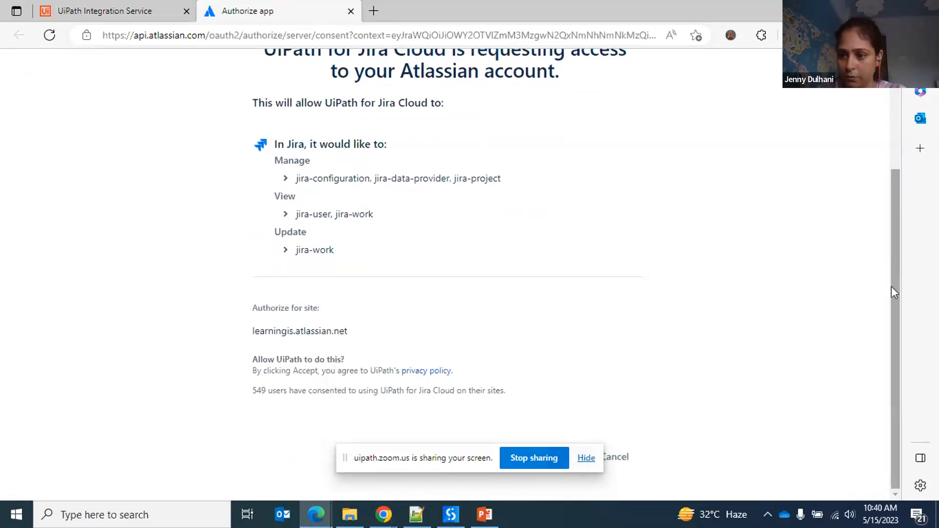
{"action": "left_click_drag", "start_coordinate": [891, 286], "coordinate": [890, 271]}
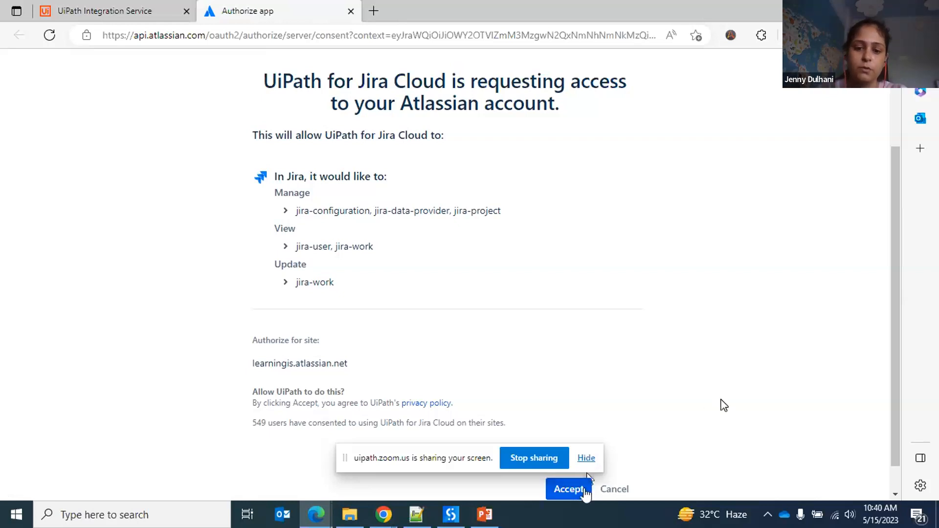
{"action": "left_click", "coordinate": [584, 493]}
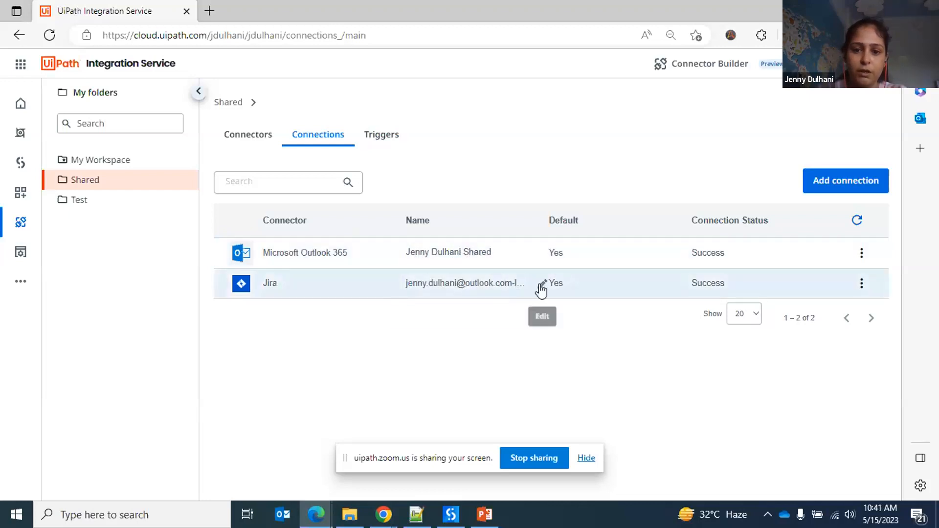
Step: Show where the Jira connection is edited and which actions the Microsoft Outlook 365 connection offers, without changing either
{"action": "left_click", "coordinate": [541, 288]}
{"action": "left_click", "coordinate": [484, 242]}
{"action": "left_click", "coordinate": [523, 191]}
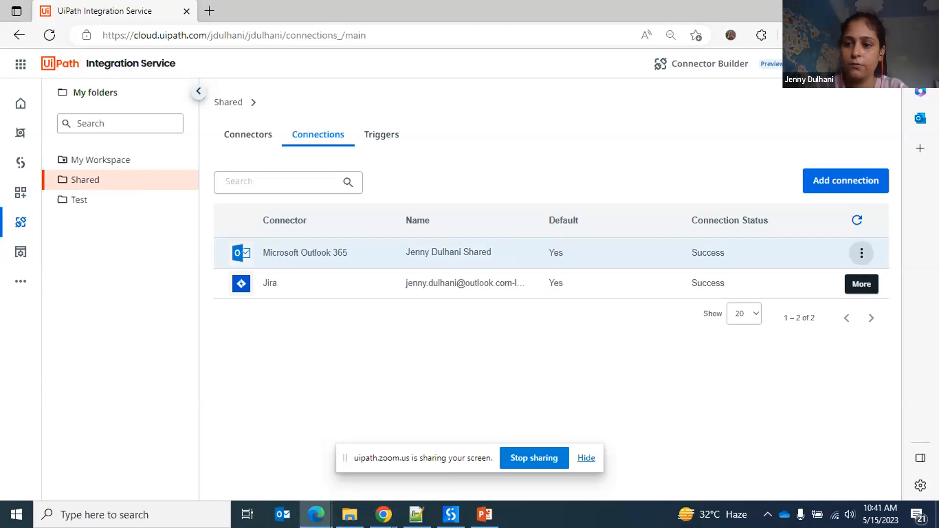
{"action": "left_click", "coordinate": [862, 253]}
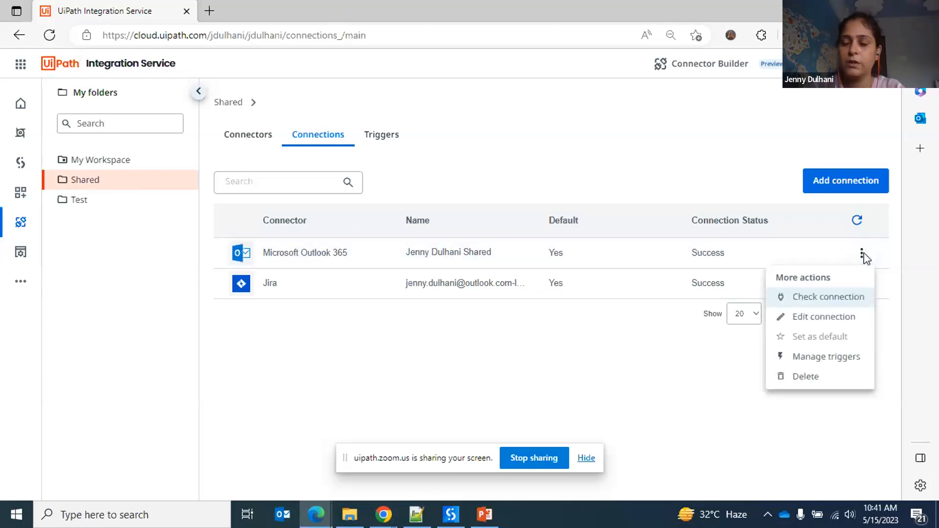
{"action": "left_click", "coordinate": [863, 253]}
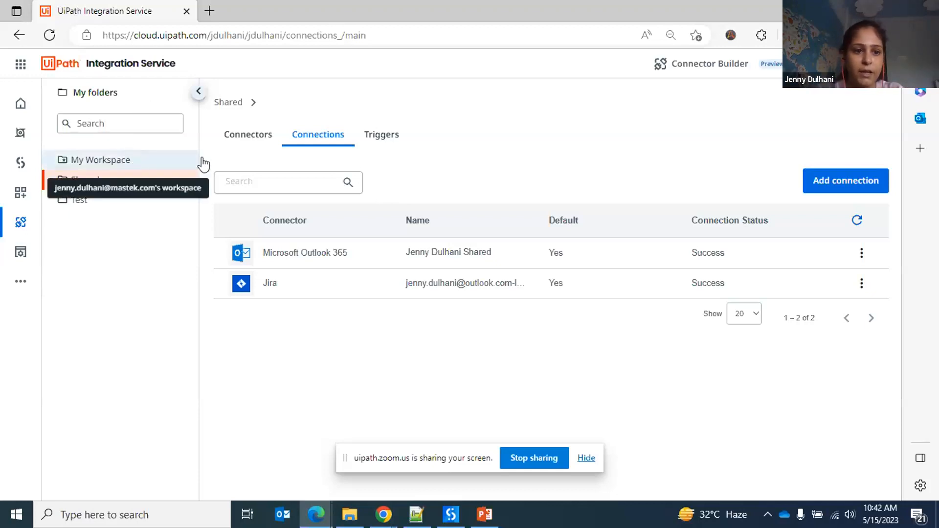
Step: Show the triggers of the Shared folder, then switch to the IntegrationService-Demo project in UiPath Studio
{"action": "left_click", "coordinate": [386, 145]}
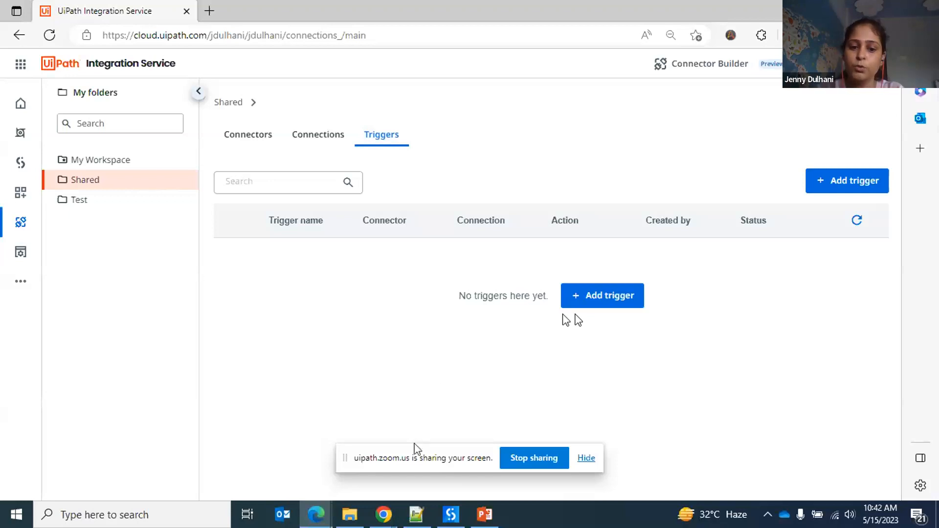
{"action": "mouse_move", "coordinate": [386, 516]}
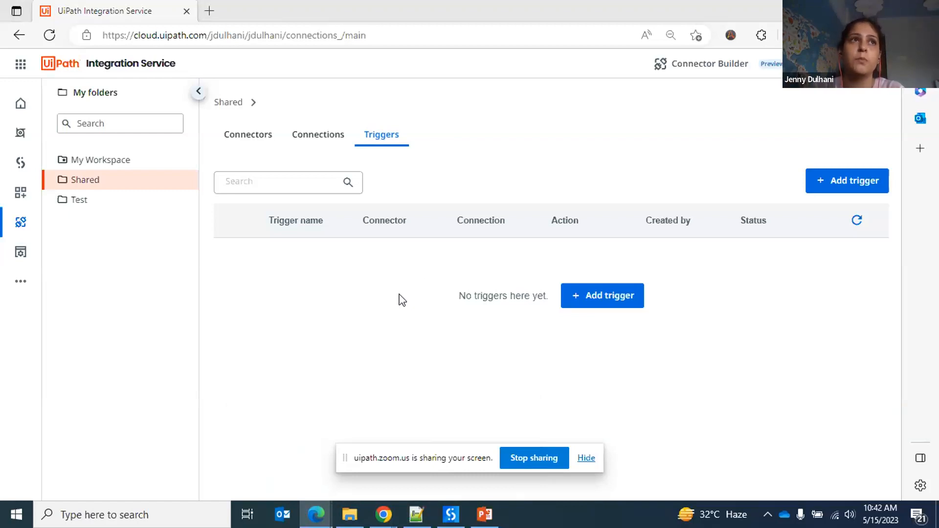
{"action": "left_click", "coordinate": [452, 518]}
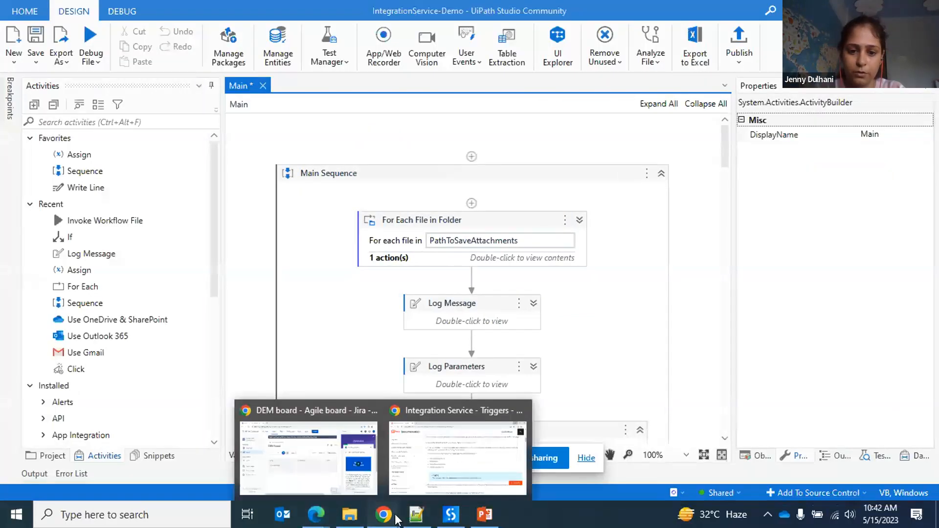
Step: Switch to the Triggers documentation in Chrome and examine the event input arguments from UiPathEventConnector to UiPathEventObjectId
{"action": "left_click", "coordinate": [433, 465]}
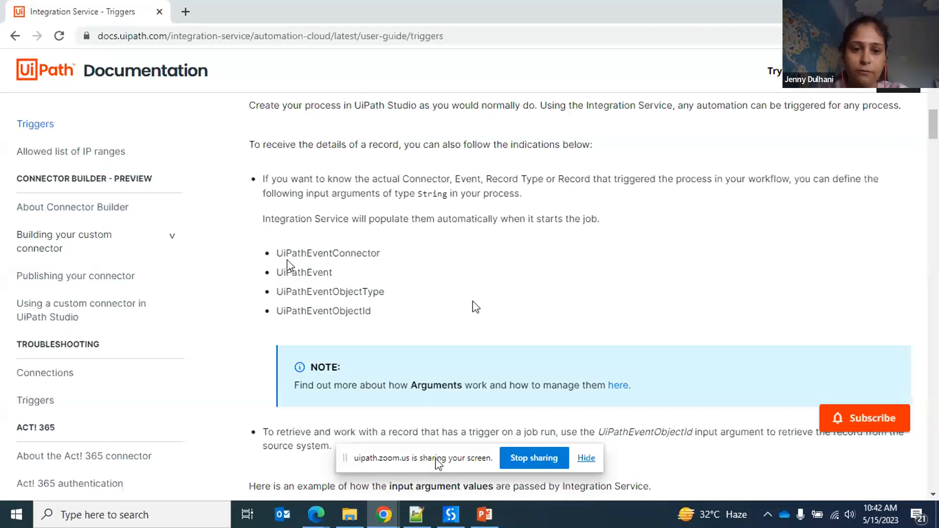
{"action": "left_click_drag", "start_coordinate": [276, 253], "coordinate": [399, 319]}
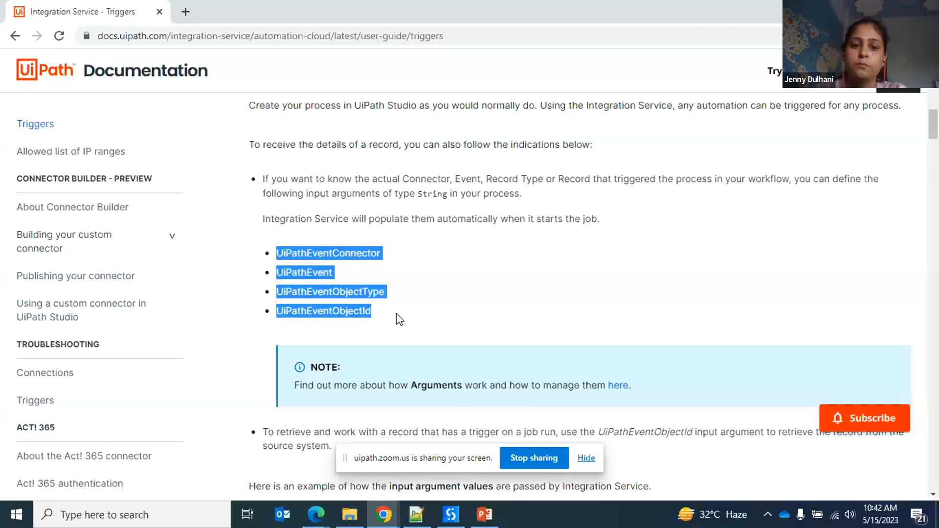
{"action": "left_click", "coordinate": [401, 254]}
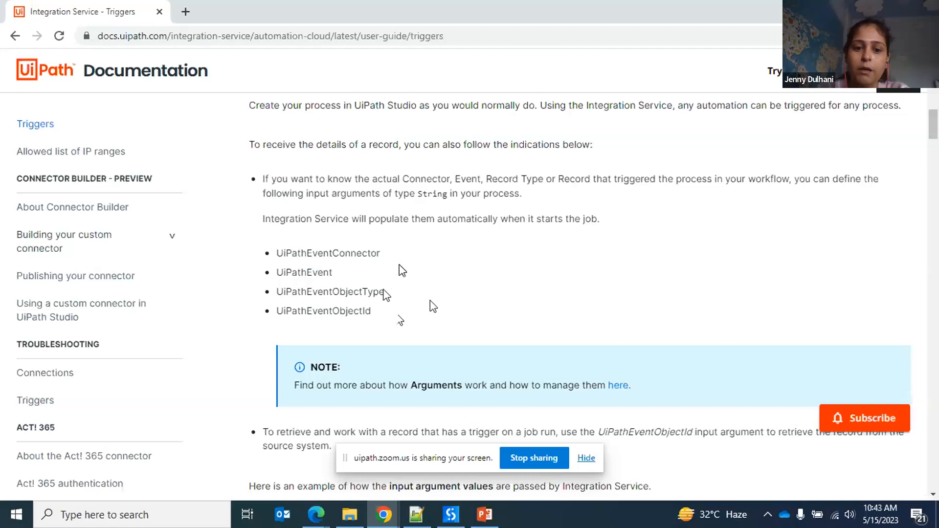
{"action": "double_click", "coordinate": [354, 311]}
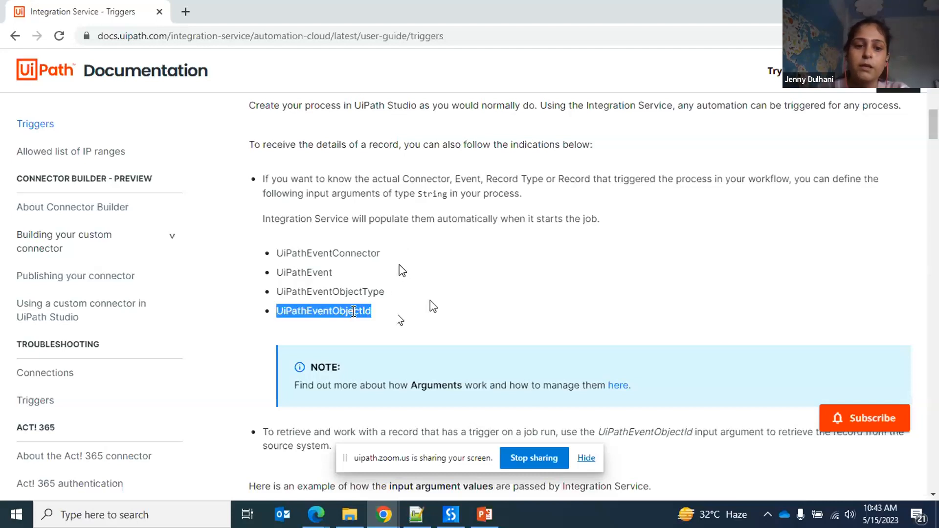
{"action": "left_click", "coordinate": [431, 310]}
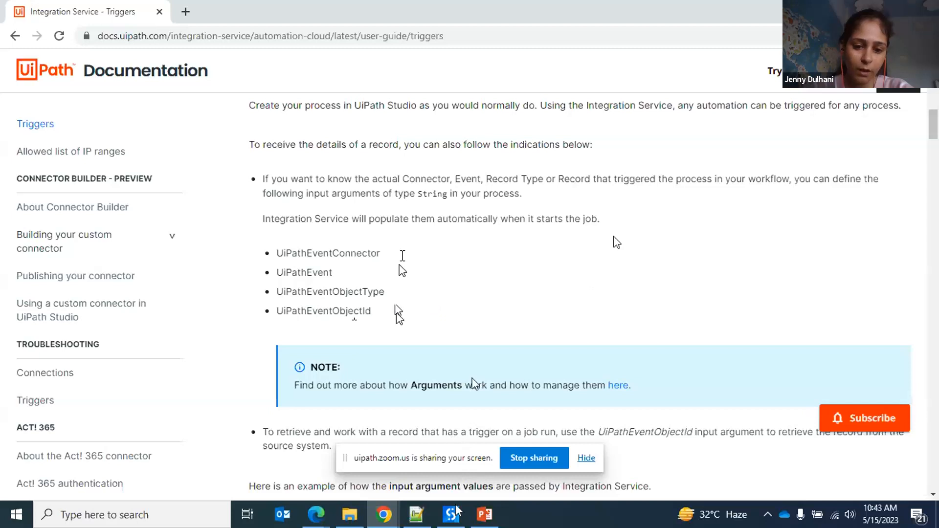
Step: Switch back to UiPath Studio and inspect the Jira and Microsoft 365 packages among the project dependencies without changing them
{"action": "mouse_move", "coordinate": [452, 521]}
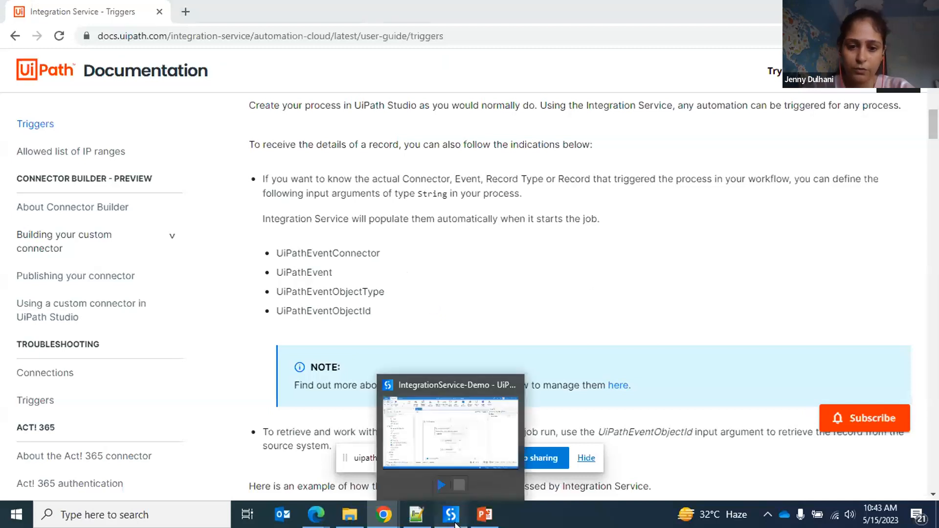
{"action": "left_click", "coordinate": [453, 518]}
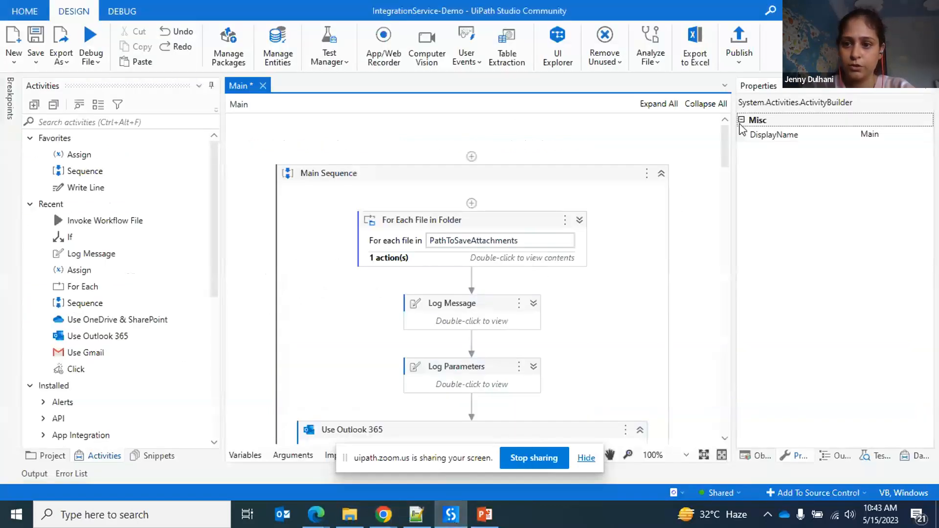
{"action": "scroll", "coordinate": [729, 147], "scroll_direction": "down", "scroll_amount": 2}
{"action": "left_click_drag", "start_coordinate": [728, 146], "coordinate": [728, 170]}
{"action": "left_click", "coordinate": [223, 56]}
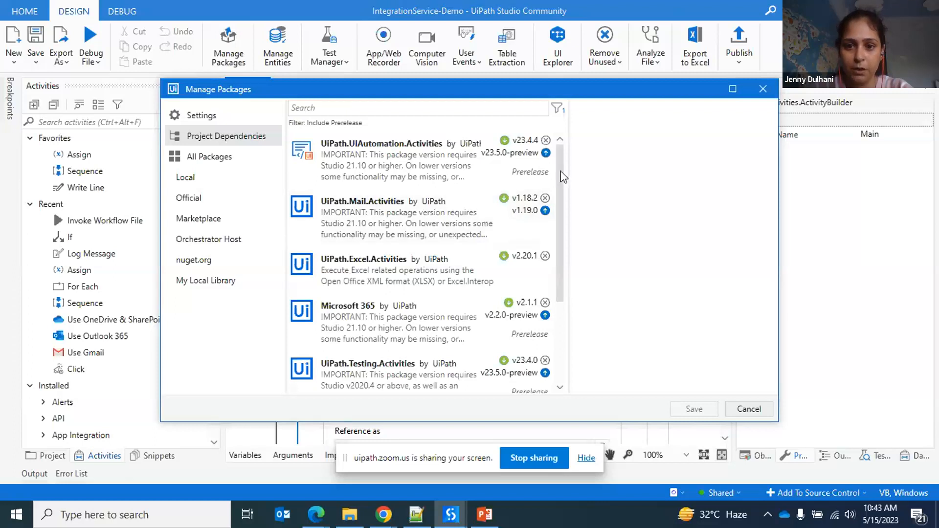
{"action": "left_click_drag", "start_coordinate": [562, 178], "coordinate": [566, 272]}
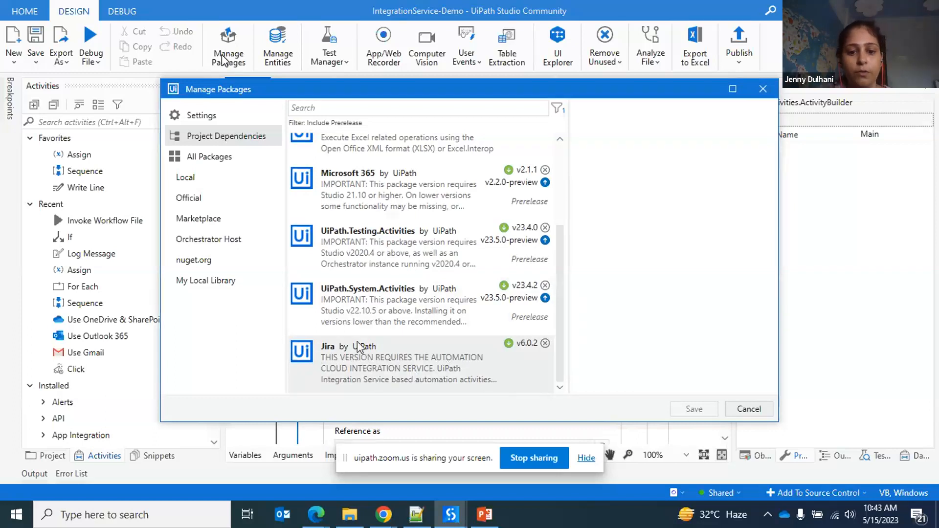
{"action": "left_click", "coordinate": [380, 371]}
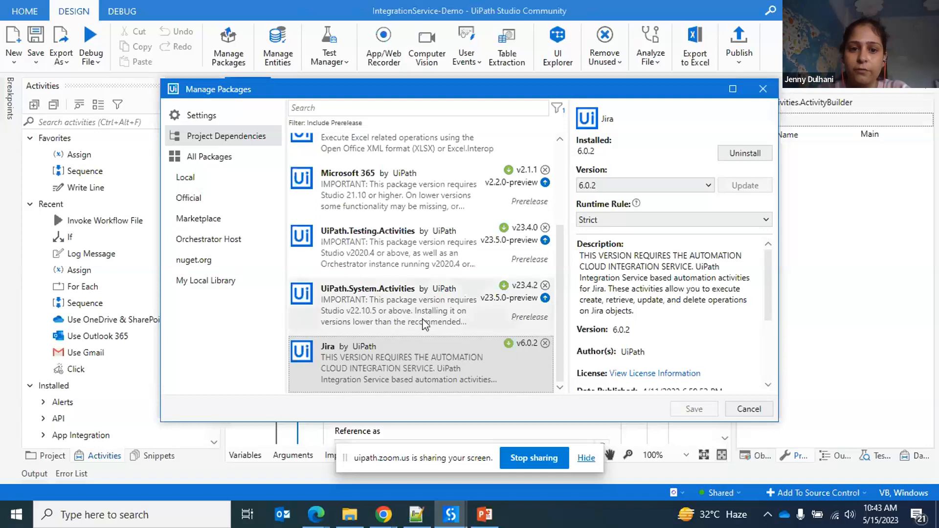
{"action": "scroll", "coordinate": [562, 253], "scroll_direction": "up", "scroll_amount": 2}
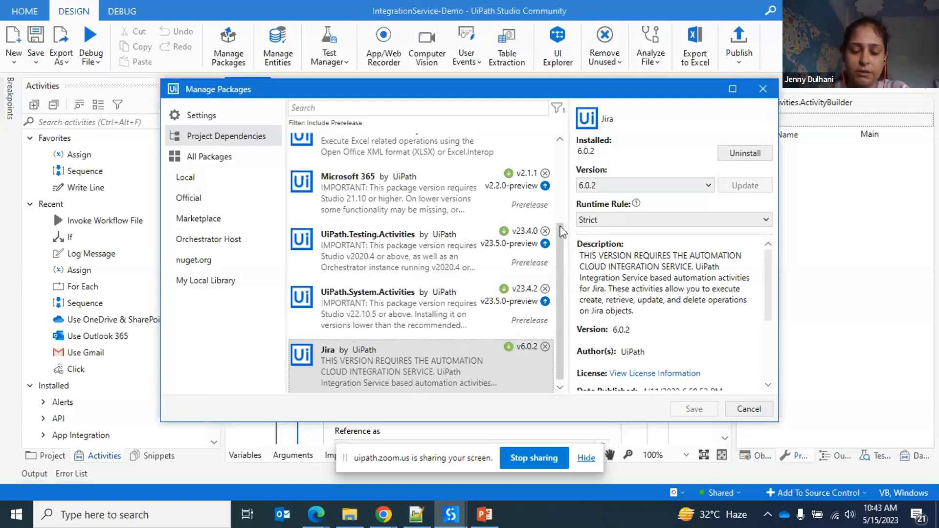
{"action": "left_click", "coordinate": [398, 254]}
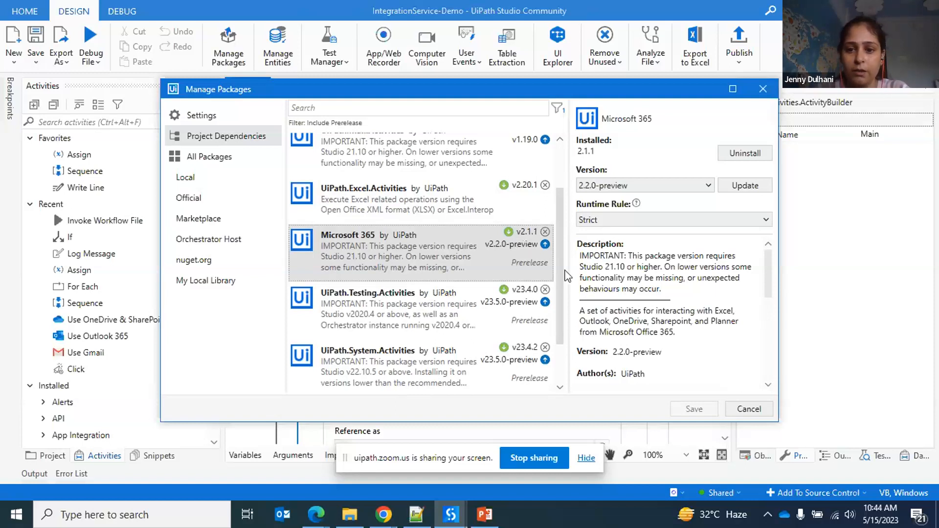
{"action": "scroll", "coordinate": [560, 248], "scroll_direction": "up", "scroll_amount": 1}
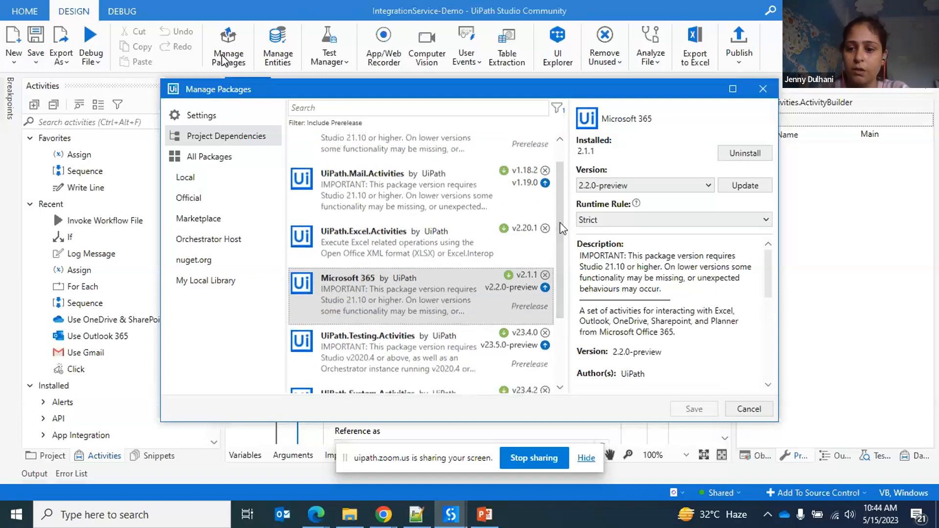
{"action": "left_click", "coordinate": [735, 411]}
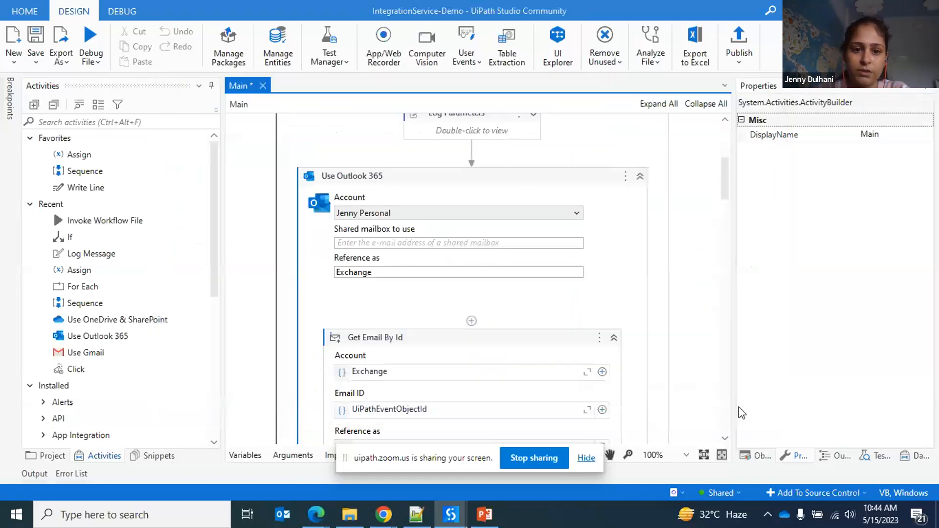
Step: Inspect the Use Outlook 365 activity's properties and its available accounts without changing the selection
{"action": "left_click", "coordinate": [552, 180]}
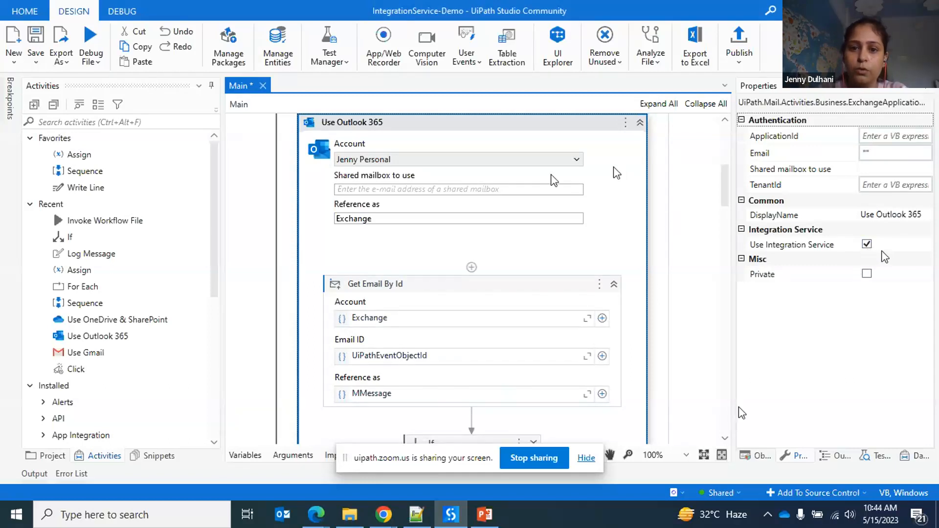
{"action": "left_click", "coordinate": [577, 161]}
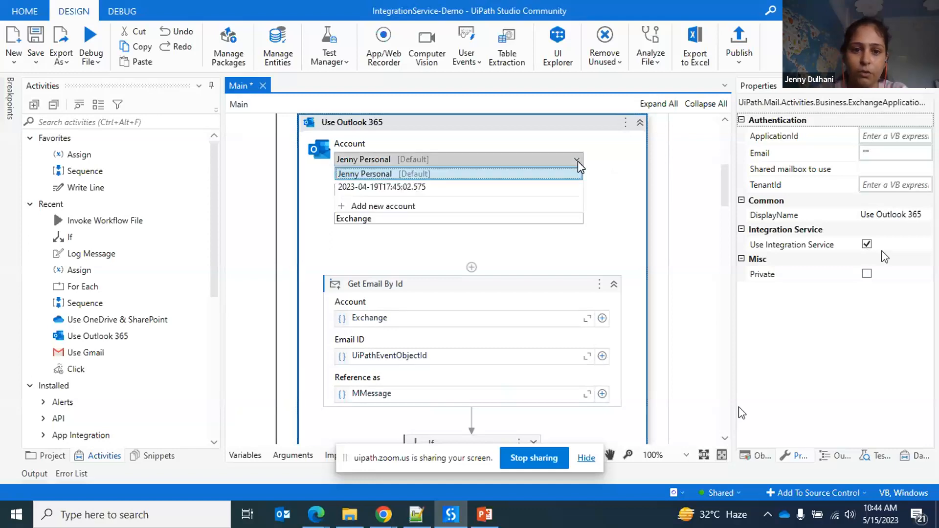
{"action": "left_click", "coordinate": [577, 161]}
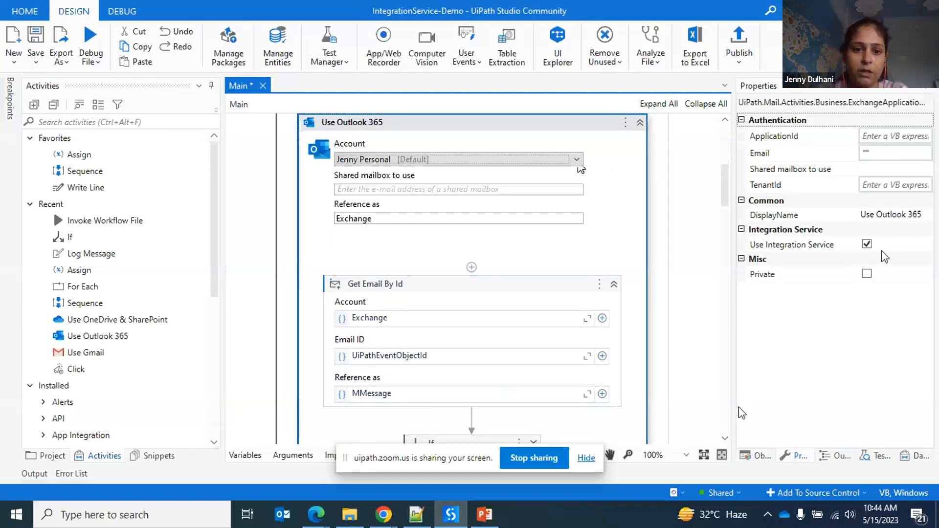
Step: Open the DemoSequence.xaml workflow from the IntegrationService-Demo project
{"action": "left_click", "coordinate": [52, 455]}
{"action": "left_click", "coordinate": [98, 338]}
{"action": "double_click", "coordinate": [97, 338]}
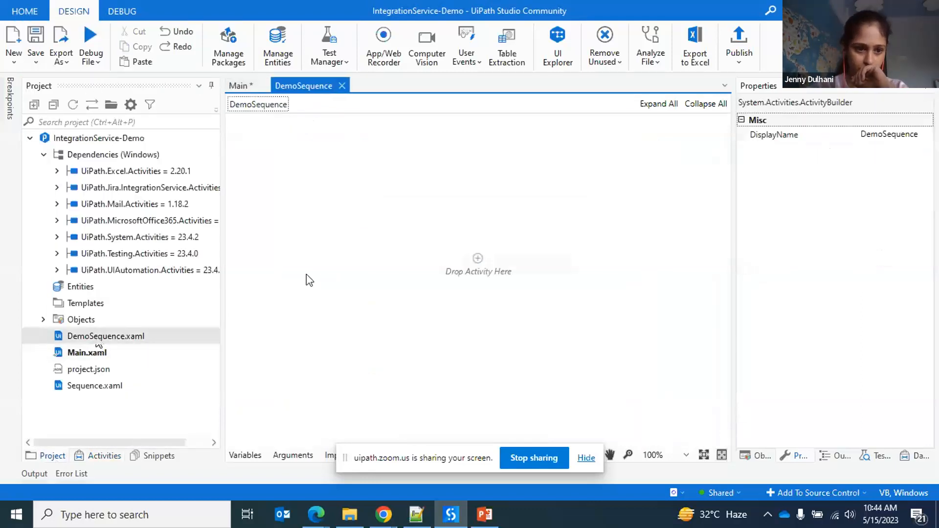
Step: Search the activities for office and add Get Email List from the Office 365 Outlook group to the empty DemoSequence workflow
{"action": "left_click", "coordinate": [103, 456]}
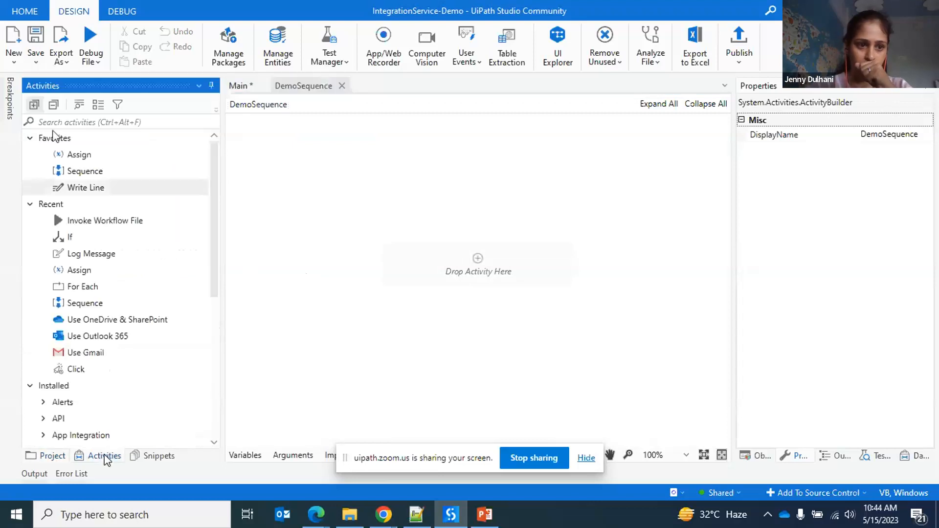
{"action": "type", "text": "office"}
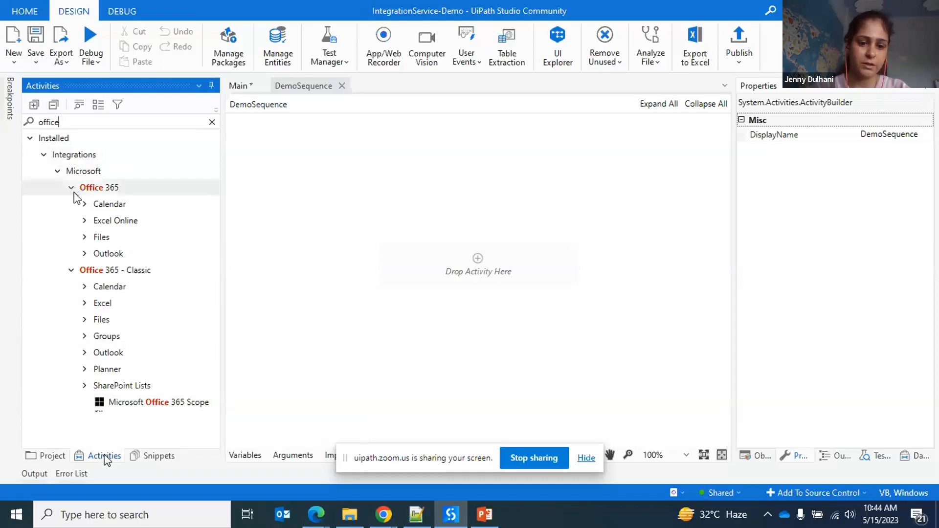
{"action": "left_click", "coordinate": [86, 254]}
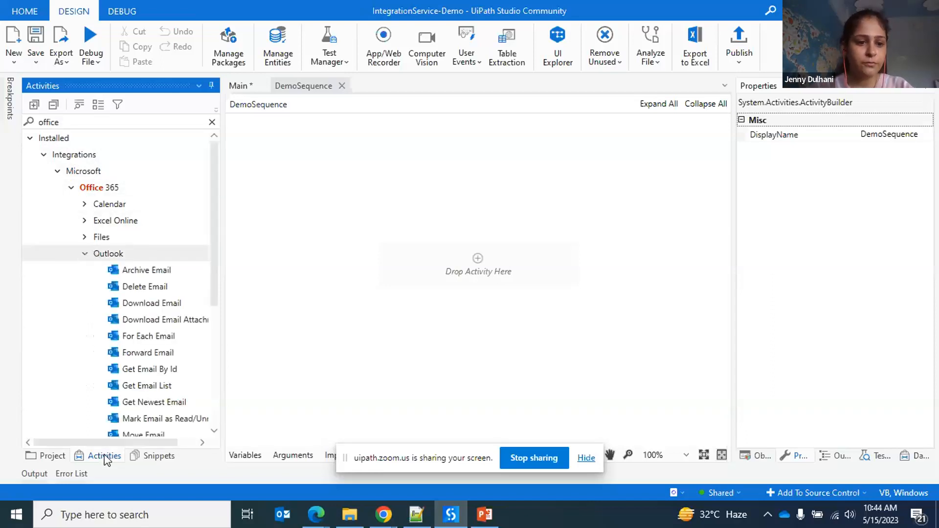
{"action": "left_click_drag", "start_coordinate": [213, 199], "coordinate": [220, 254]}
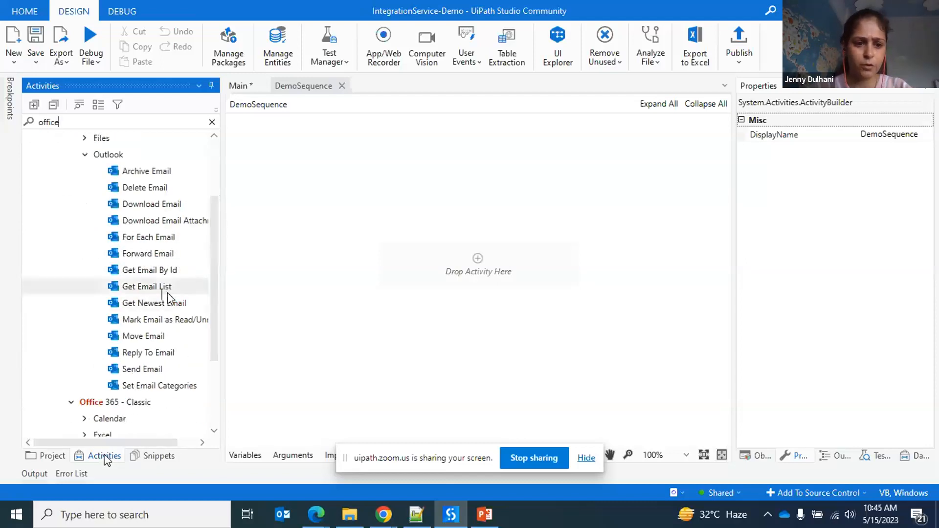
{"action": "left_click_drag", "start_coordinate": [164, 290], "coordinate": [517, 260]}
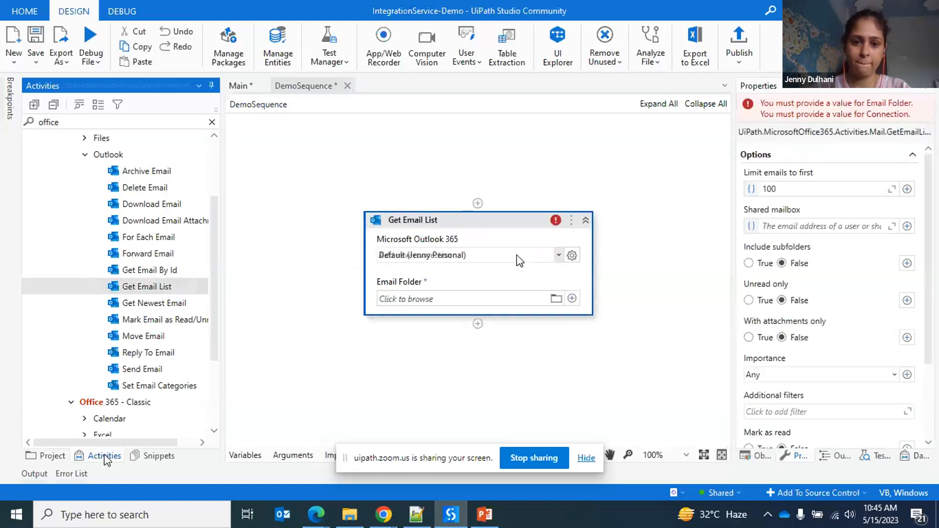
Step: Show the Microsoft Outlook 365 connections available to the Get Email List activity without choosing one
{"action": "left_click", "coordinate": [557, 258]}
{"action": "left_click", "coordinate": [557, 257]}
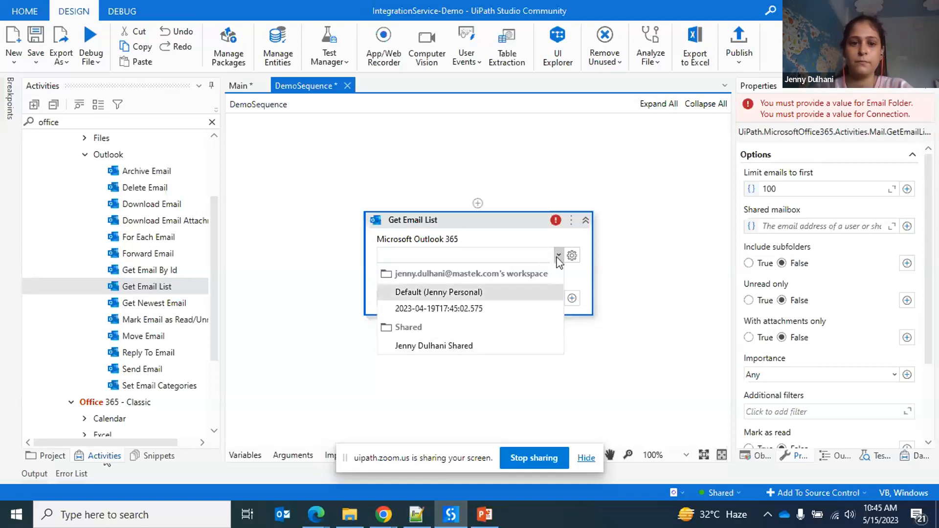
{"action": "left_click", "coordinate": [558, 255]}
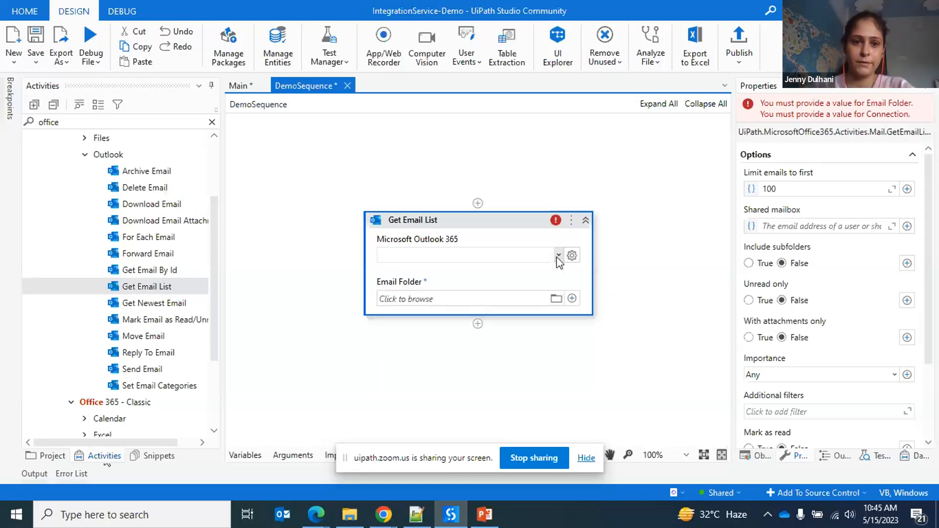
Step: Return to the Main workflow and examine the Get Email By Id activity, highlighting UiPathEventObjectId as its Email ID
{"action": "left_click", "coordinate": [234, 91]}
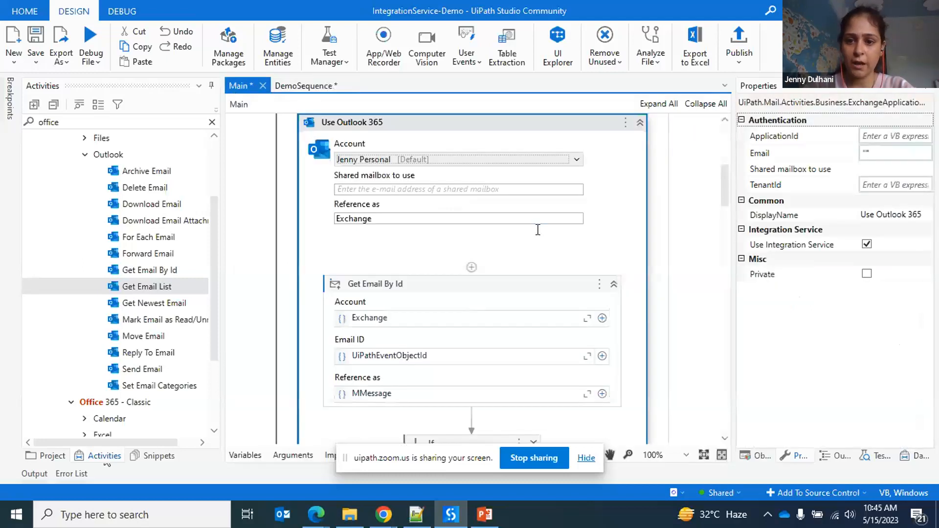
{"action": "left_click", "coordinate": [725, 212]}
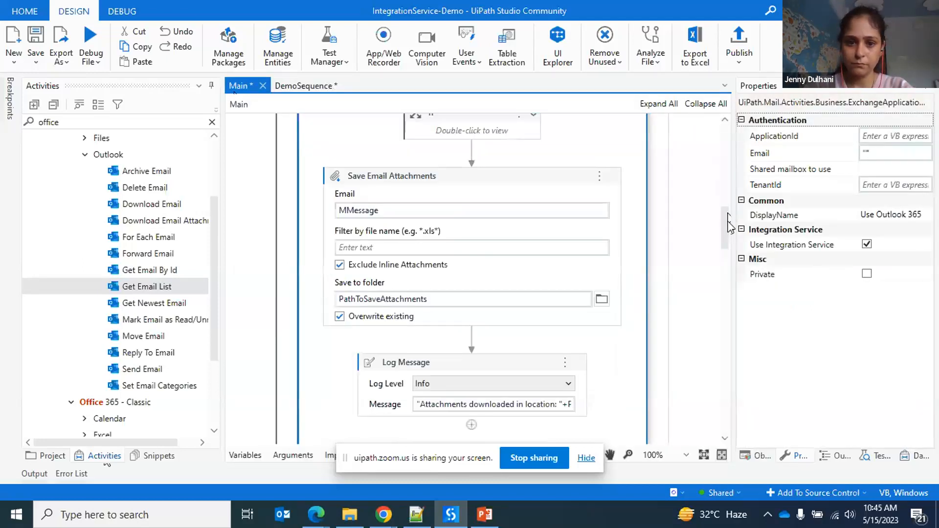
{"action": "left_click_drag", "start_coordinate": [724, 220], "coordinate": [720, 182]}
{"action": "left_click", "coordinate": [454, 214]}
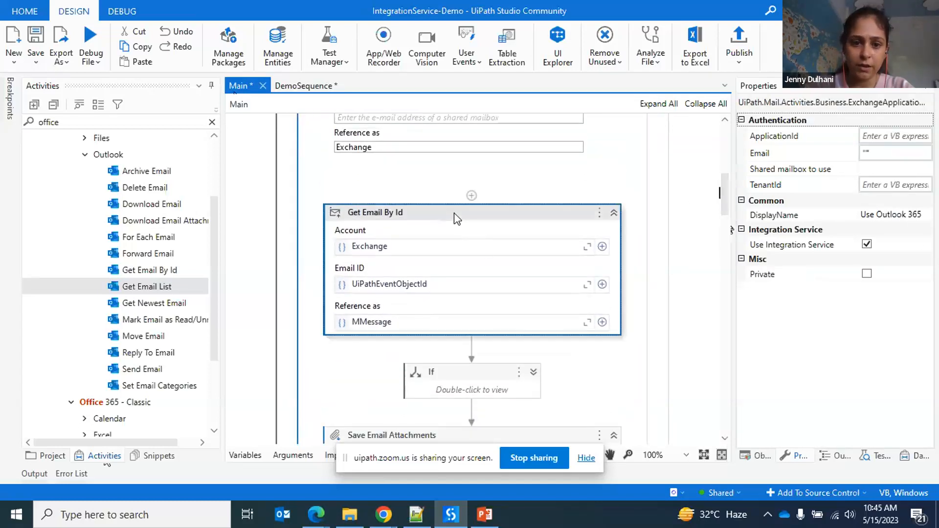
{"action": "left_click", "coordinate": [428, 286]}
{"action": "double_click", "coordinate": [380, 282]}
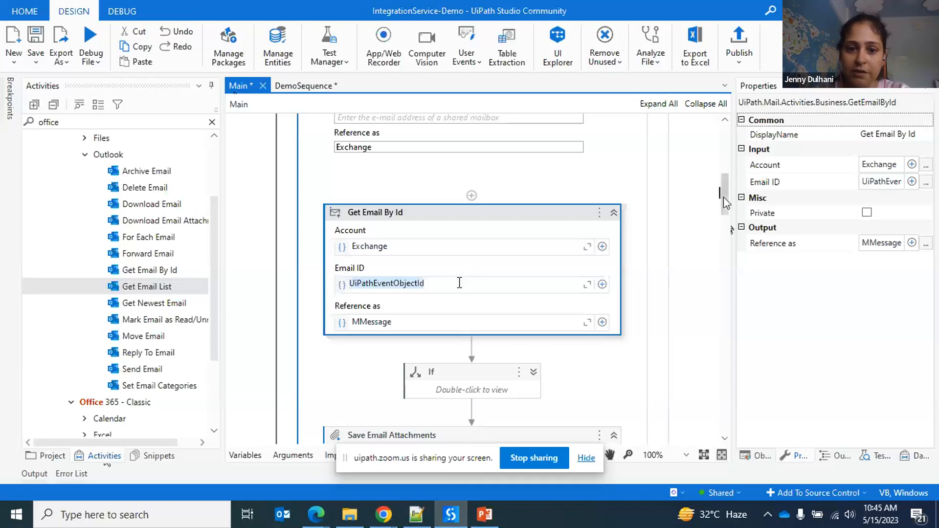
Step: Examine the Save Email Attachments activity and the Main workflow's following activities through Create Issue to For Each File in Folder
{"action": "left_click_drag", "start_coordinate": [725, 203], "coordinate": [731, 240]}
{"action": "left_click", "coordinate": [504, 145]}
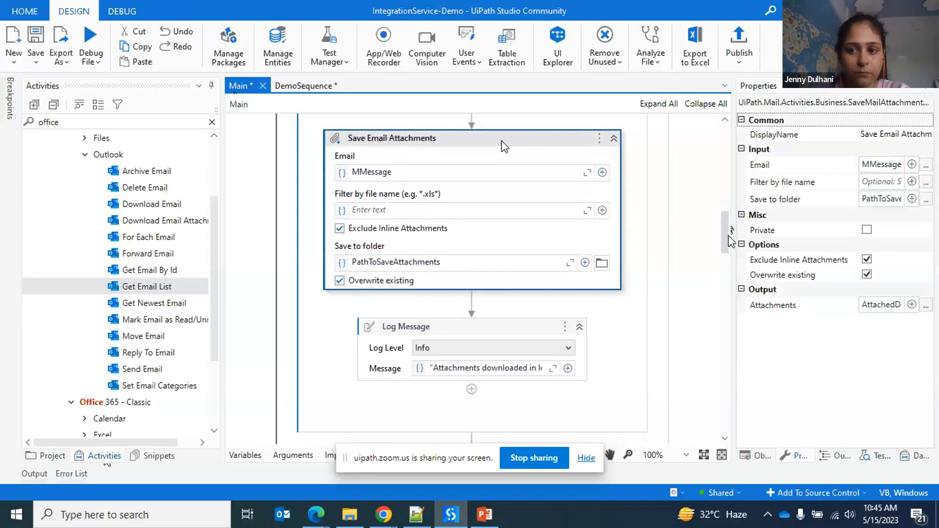
{"action": "left_click_drag", "start_coordinate": [728, 237], "coordinate": [736, 330]}
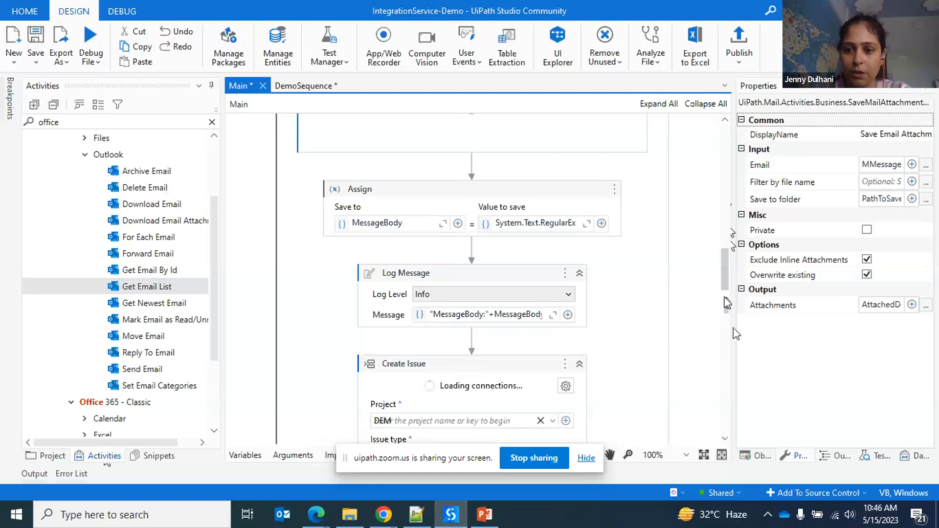
{"action": "scroll", "coordinate": [728, 269], "scroll_direction": "down", "scroll_amount": 10}
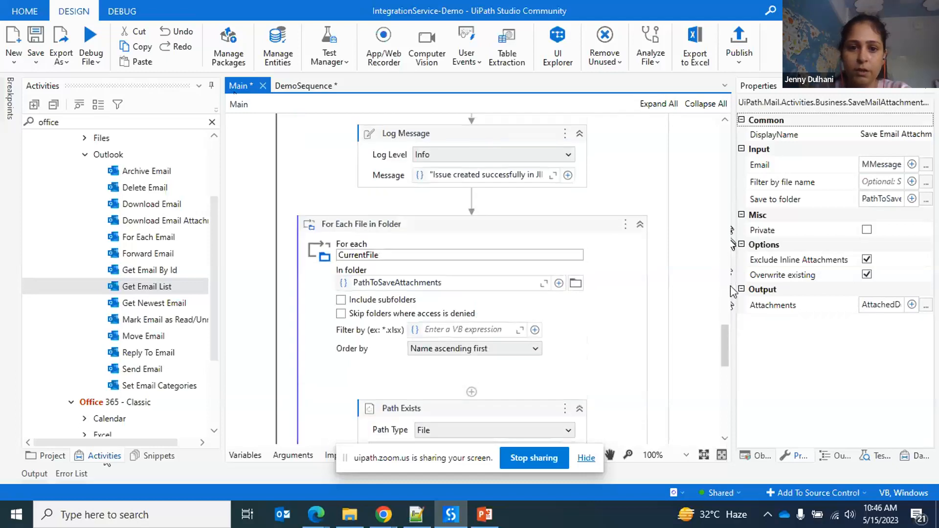
Step: Examine the Main workflow's Create Issue activity and the Add Issue Attachment activity inside the For Each File in Folder loop
{"action": "scroll", "coordinate": [729, 276], "scroll_direction": "up", "scroll_amount": 8}
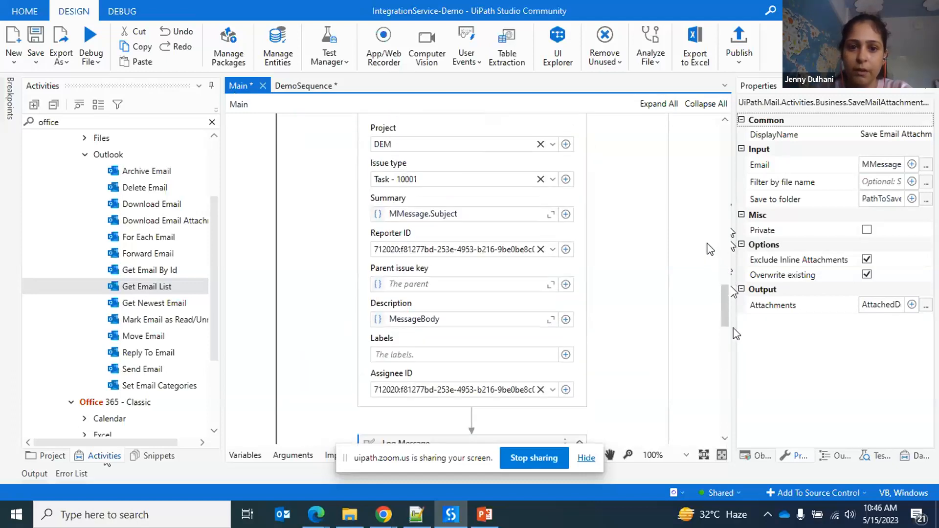
{"action": "scroll", "coordinate": [704, 238], "scroll_direction": "up", "scroll_amount": 1}
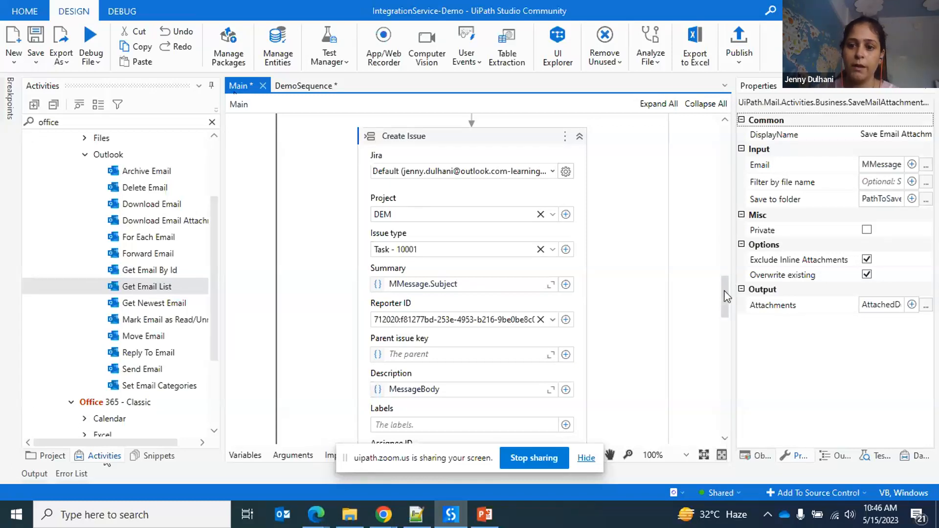
{"action": "left_click_drag", "start_coordinate": [723, 290], "coordinate": [730, 395]}
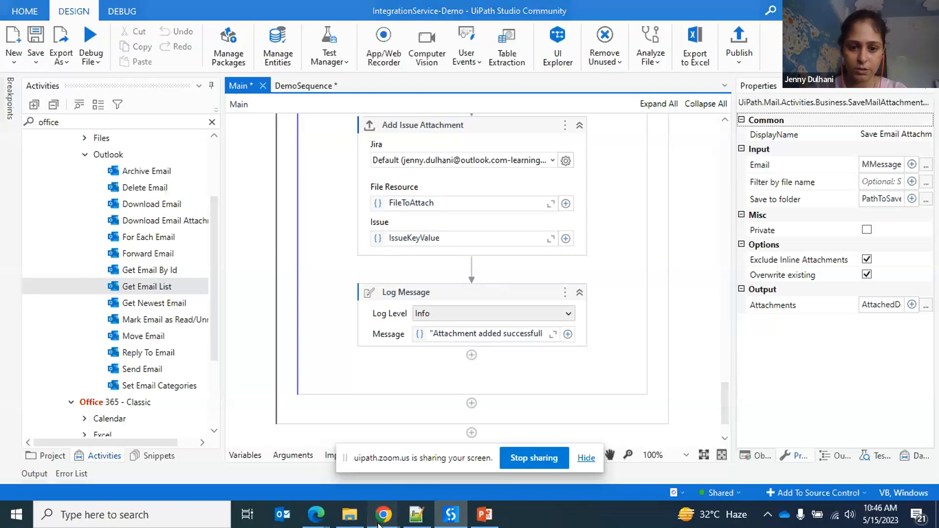
Step: Switch to Jira to check the DEM board, and view the Integration Service Triggers page and the Outlook inbox in Edge
{"action": "mouse_move", "coordinate": [379, 523]}
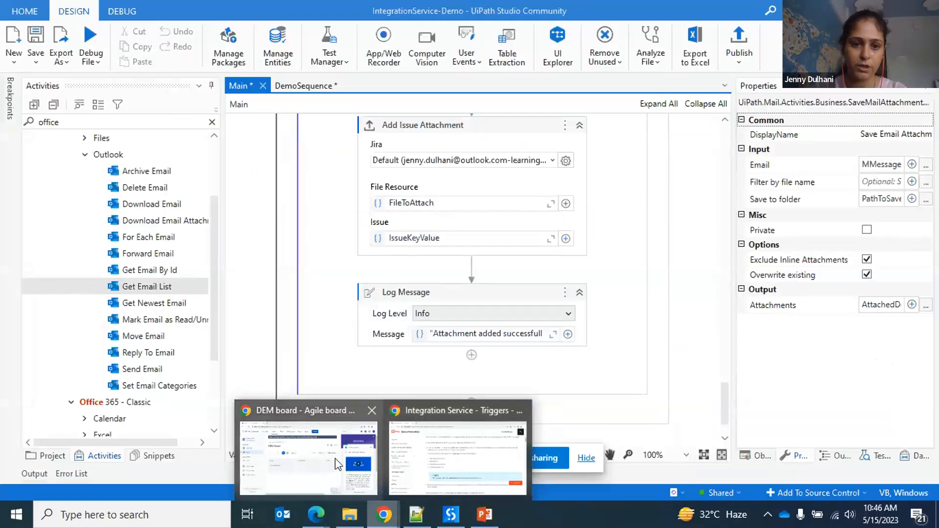
{"action": "left_click", "coordinate": [337, 463]}
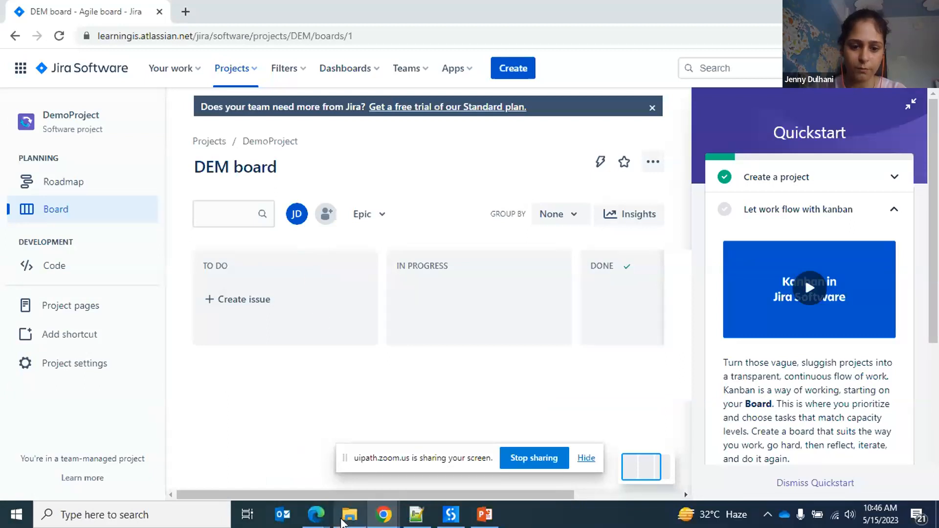
{"action": "left_click", "coordinate": [316, 514]}
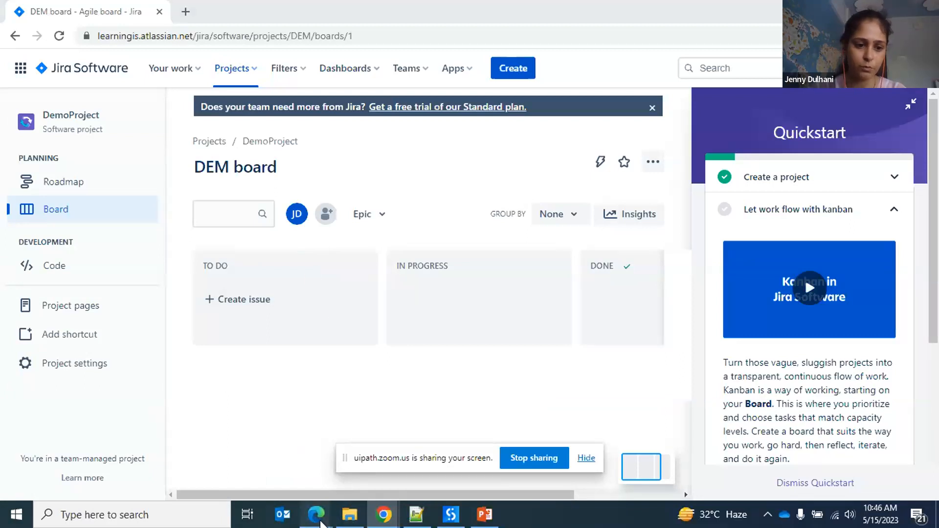
{"action": "left_click", "coordinate": [114, 466]}
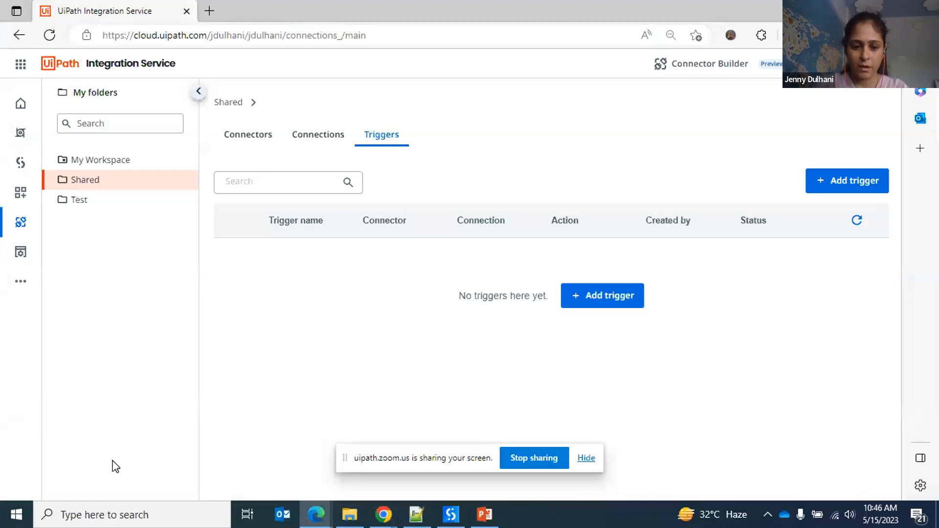
{"action": "mouse_move", "coordinate": [391, 514]}
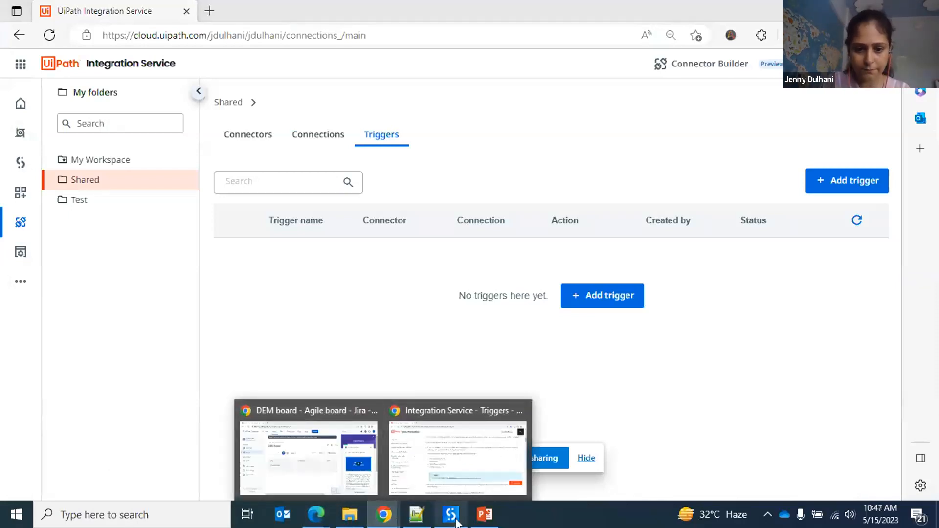
{"action": "mouse_move", "coordinate": [315, 521]}
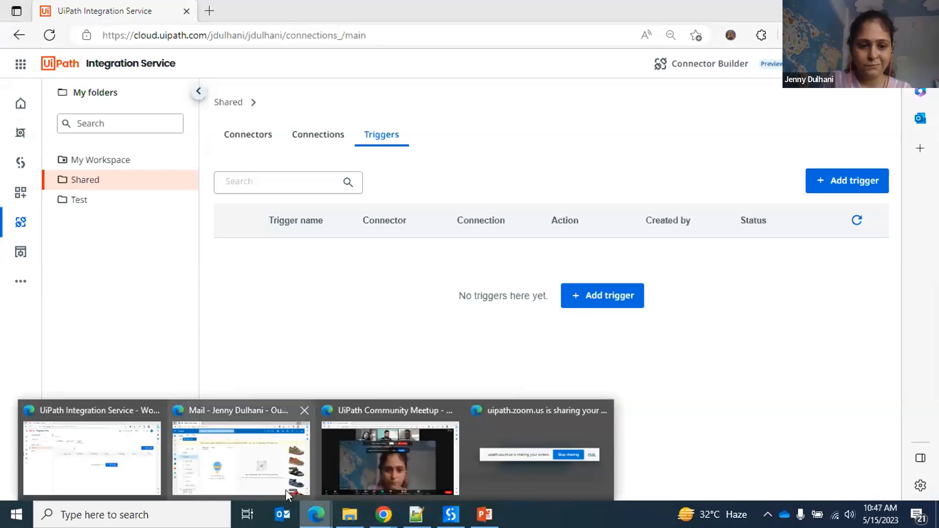
{"action": "left_click", "coordinate": [269, 479]}
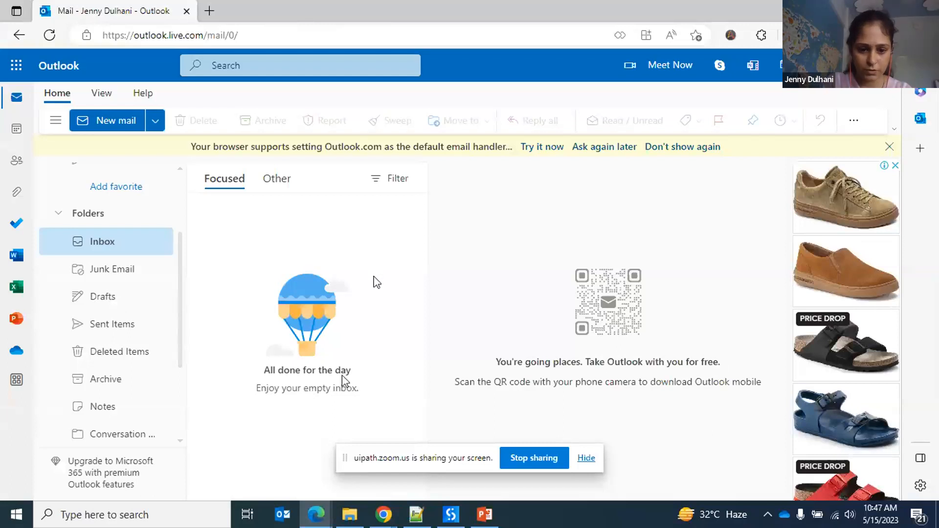
Step: Return to Integration Service, review the connections in My Workspace and activate its Microsoft Outlook 365 trigger
{"action": "mouse_move", "coordinate": [322, 522]}
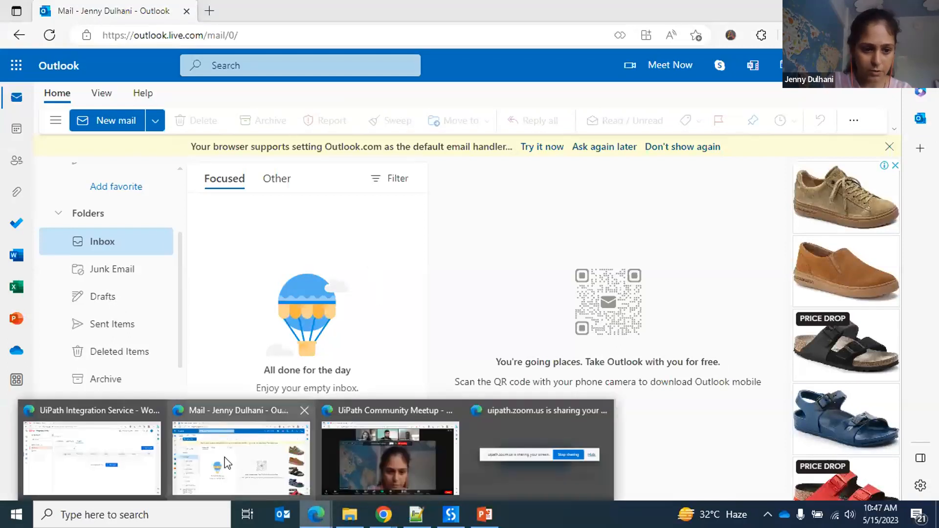
{"action": "left_click", "coordinate": [117, 462]}
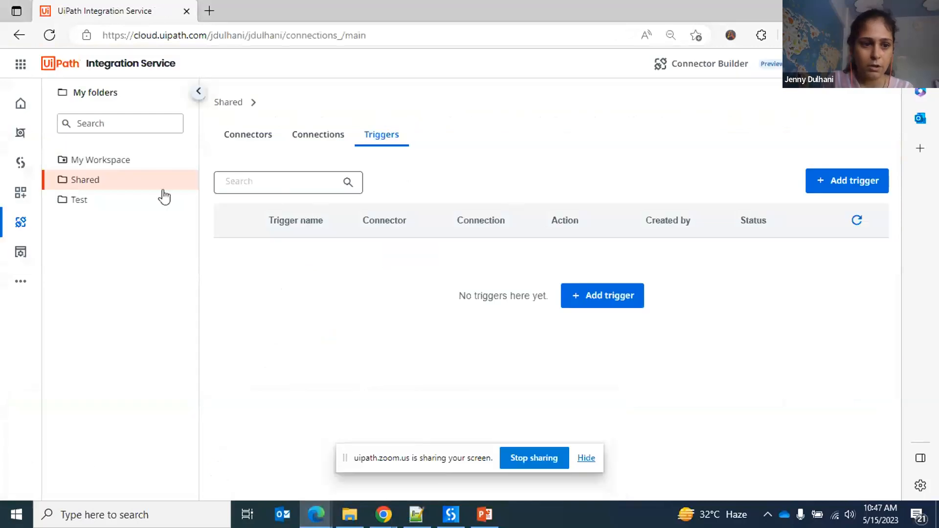
{"action": "left_click", "coordinate": [104, 163]}
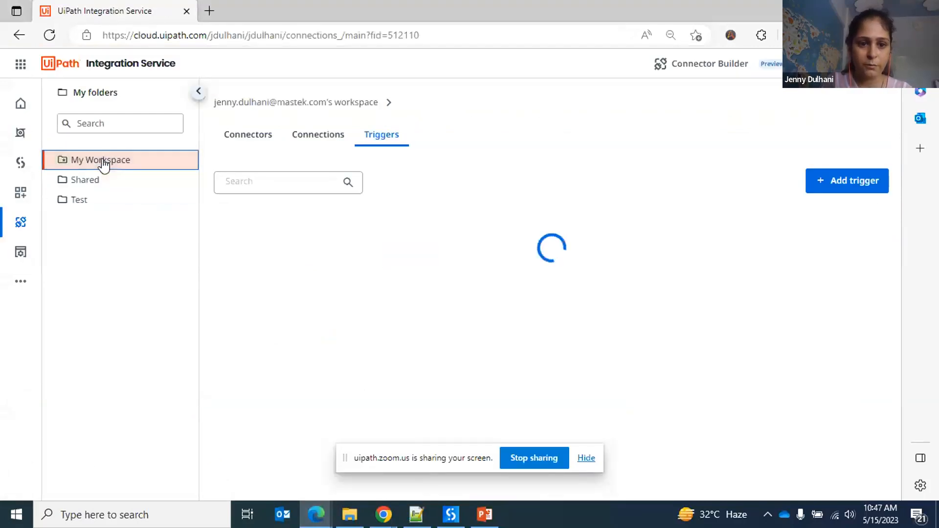
{"action": "left_click", "coordinate": [306, 137]}
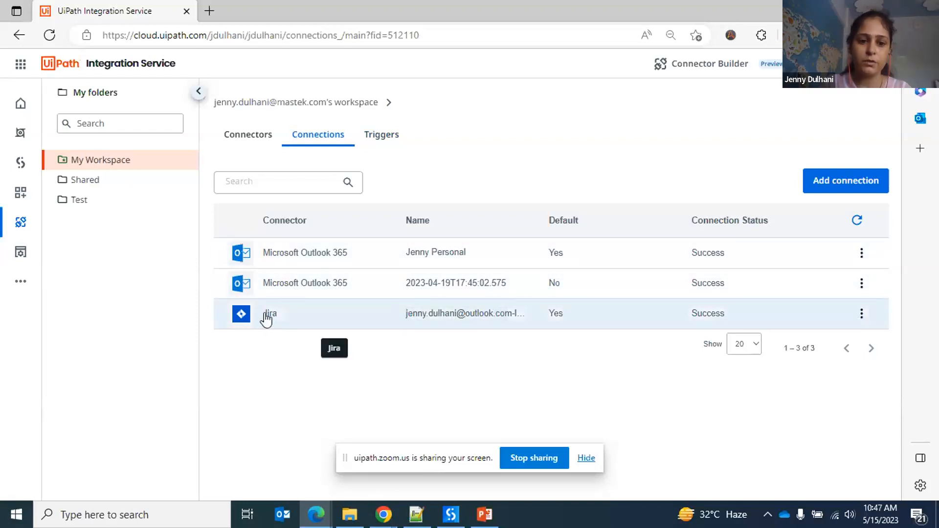
{"action": "left_click", "coordinate": [385, 143]}
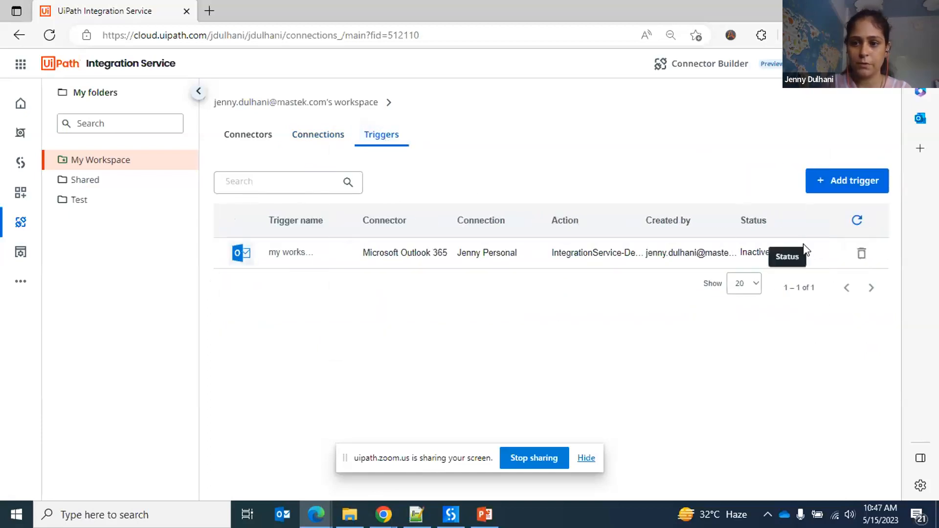
{"action": "left_click", "coordinate": [792, 254]}
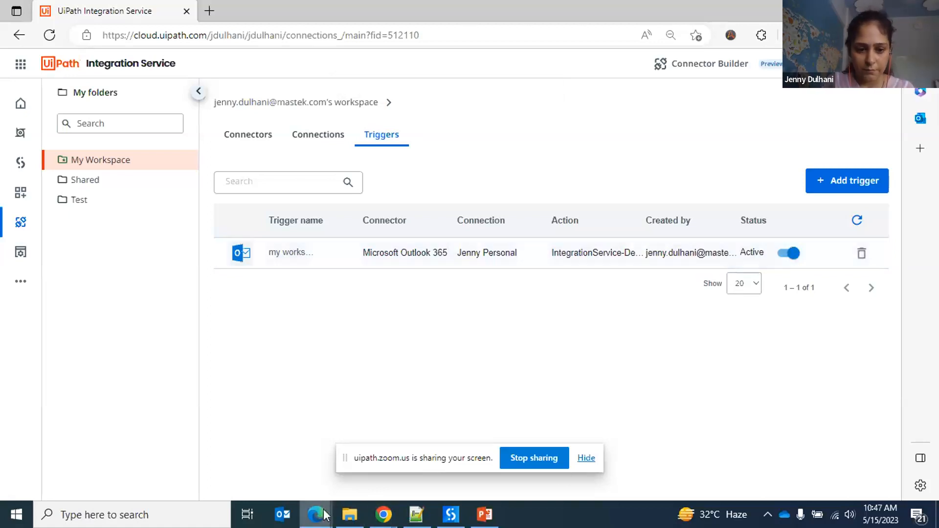
Step: Switch to the Outlook mailbox and open the incoming email "Issue with user screen"
{"action": "mouse_move", "coordinate": [324, 516]}
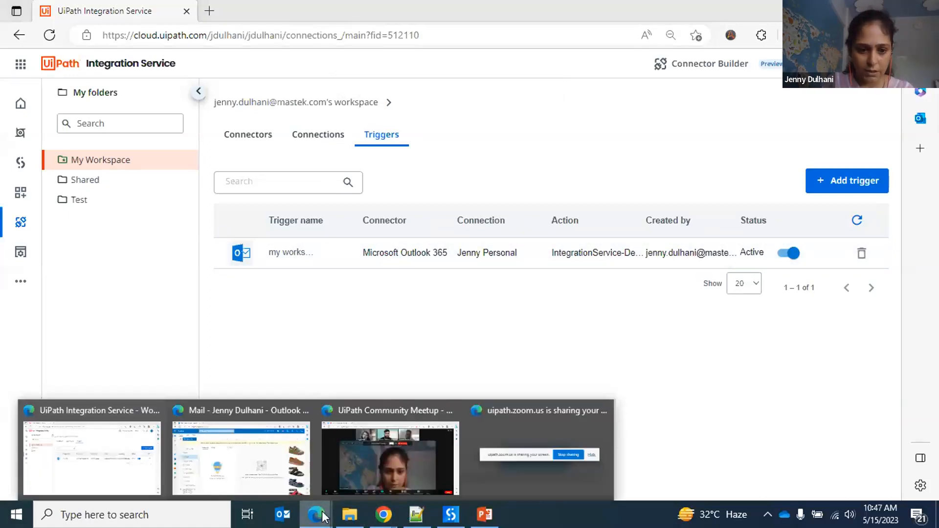
{"action": "left_click", "coordinate": [250, 471]}
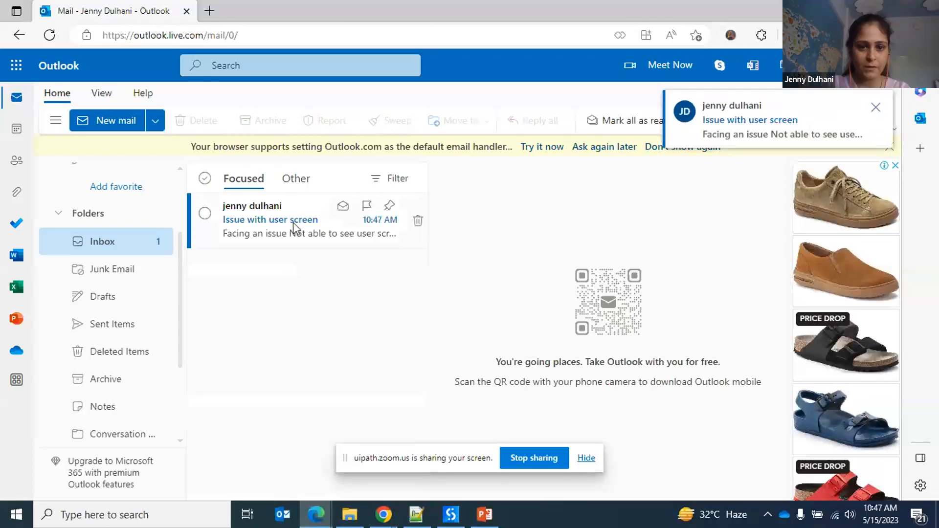
{"action": "left_click", "coordinate": [282, 219]}
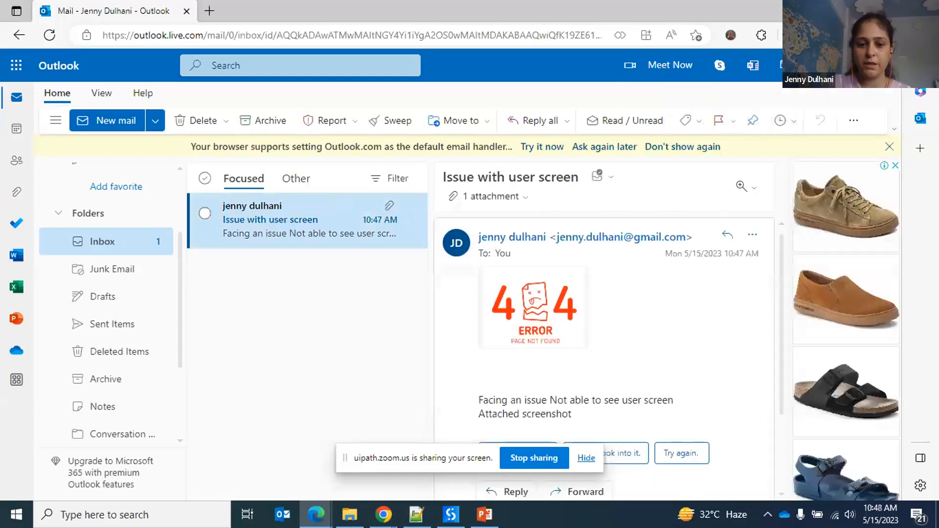
Step: Return to Integration Service and open the attached triggers of the default Microsoft Outlook 365 connection in My Workspace
{"action": "key", "text": "alt+Tab"}
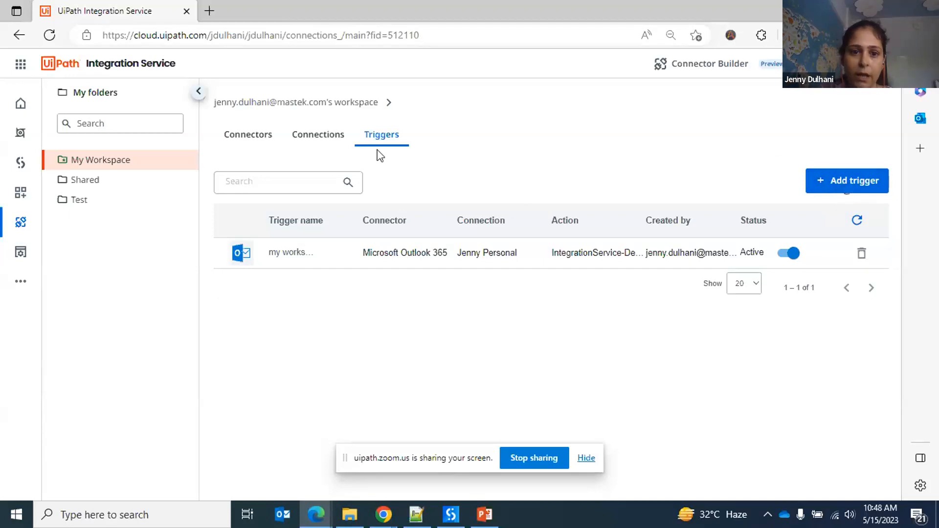
{"action": "left_click", "coordinate": [331, 144]}
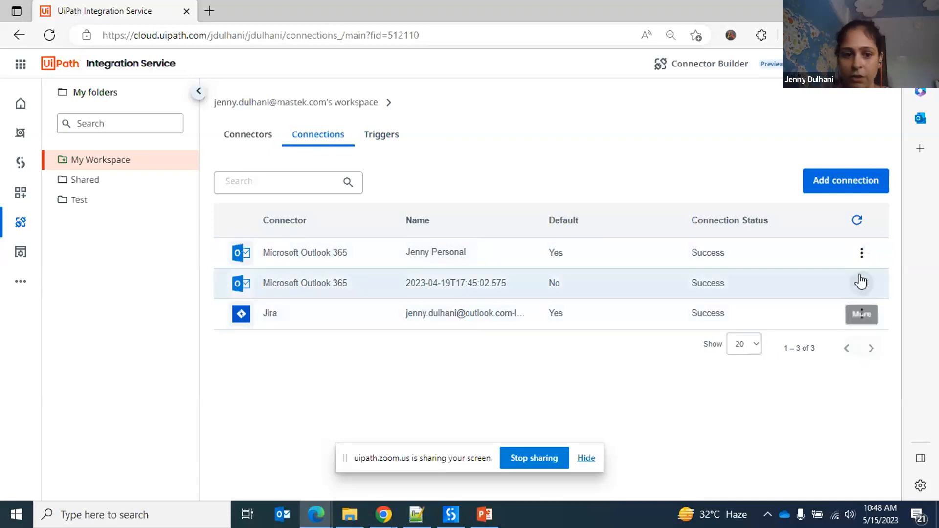
{"action": "left_click", "coordinate": [868, 255]}
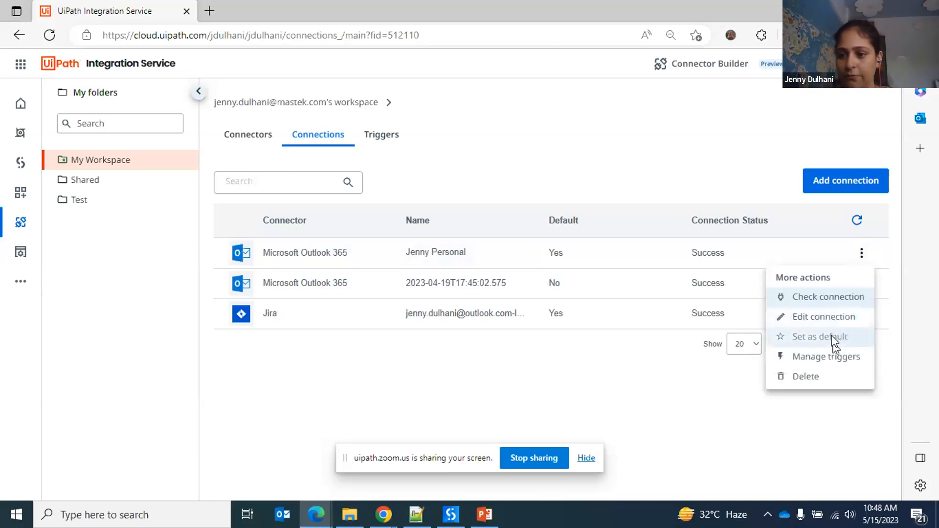
{"action": "left_click", "coordinate": [831, 361]}
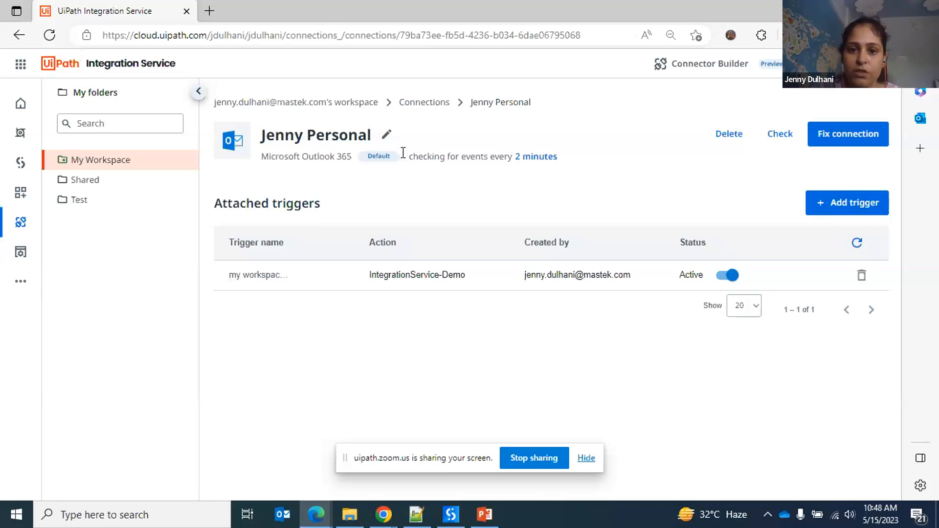
Step: View the polling interval options of the default Outlook 365 connection and leave without changing them
{"action": "left_click_drag", "start_coordinate": [404, 156], "coordinate": [530, 167]}
{"action": "left_click", "coordinate": [534, 184]}
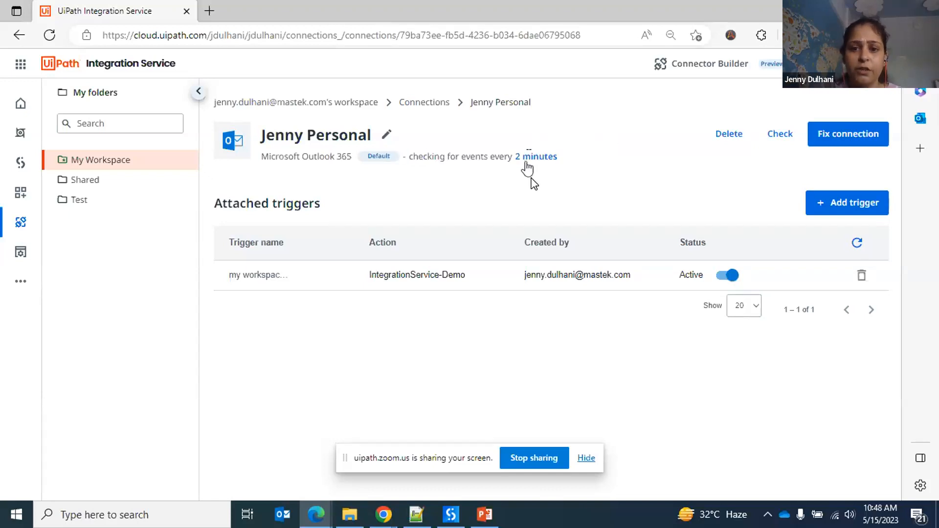
{"action": "left_click", "coordinate": [526, 157]}
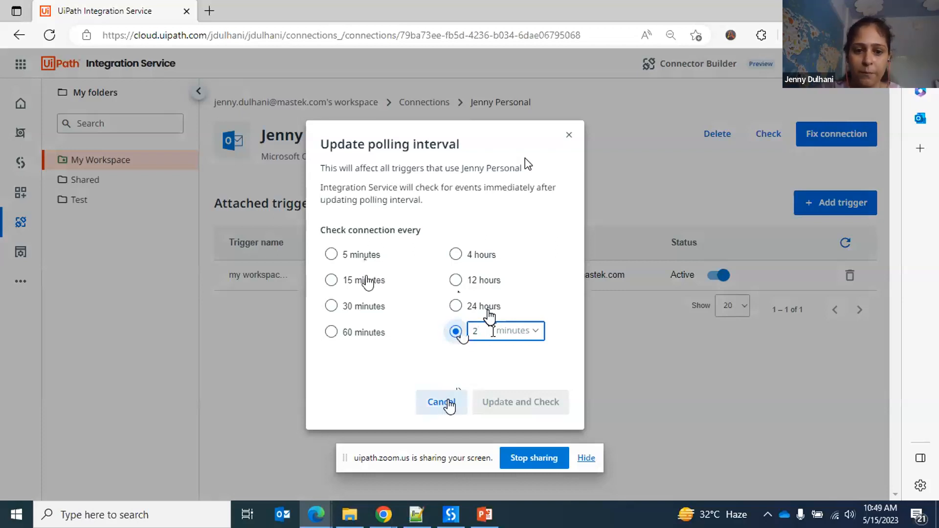
{"action": "left_click", "coordinate": [441, 402]}
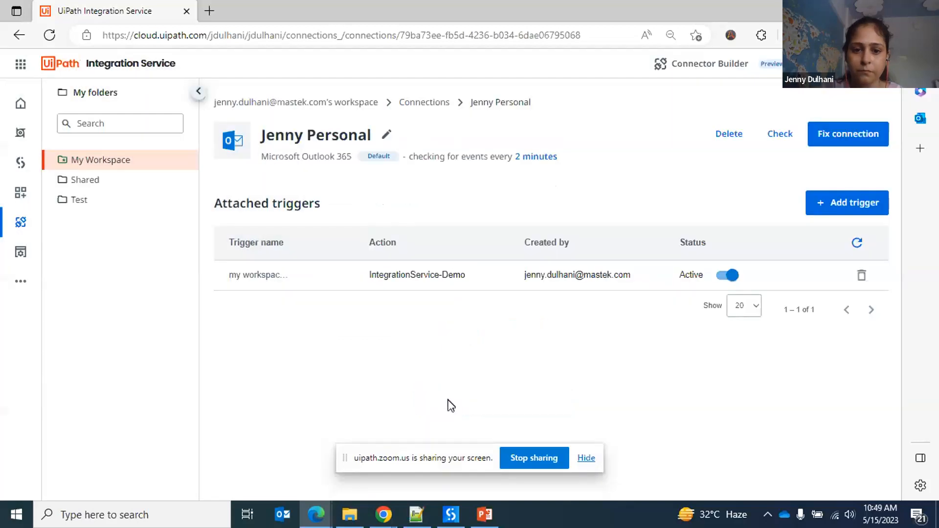
Step: Start adding a trigger to the Outlook 365 connection and look through the available events, leaving Calendar event is created selected
{"action": "left_click", "coordinate": [832, 202]}
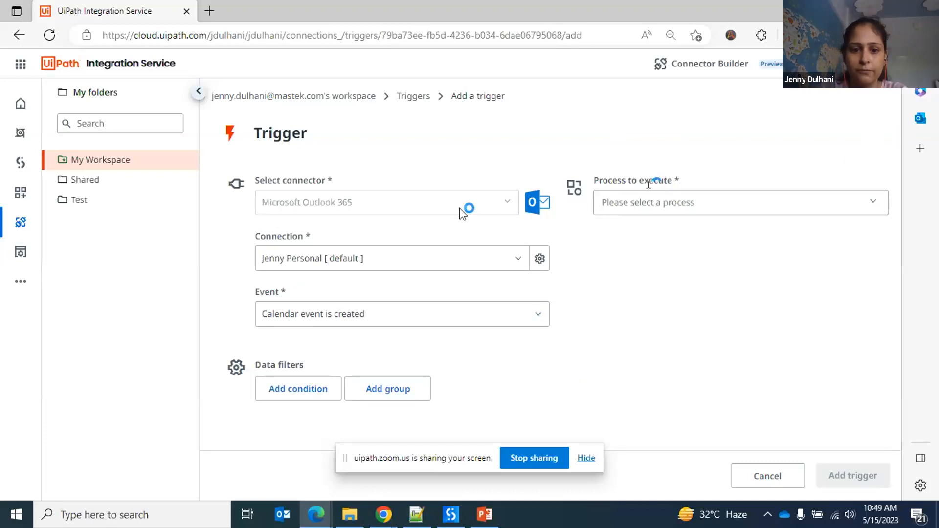
{"action": "left_click", "coordinate": [433, 316]}
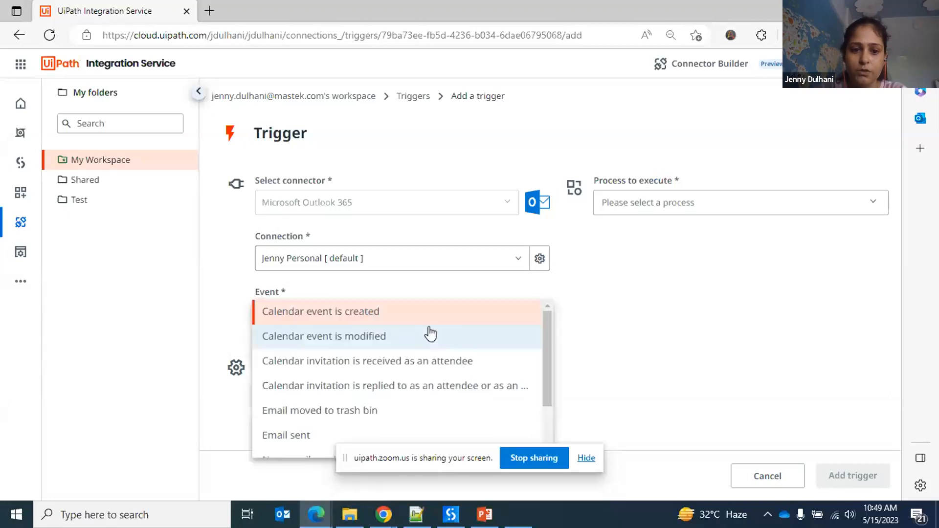
{"action": "left_click_drag", "start_coordinate": [547, 339], "coordinate": [562, 321]}
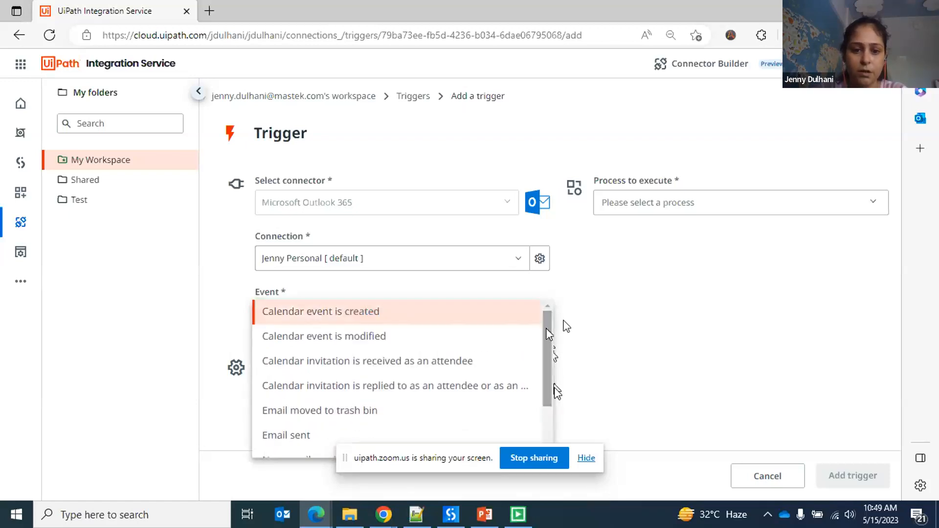
{"action": "left_click", "coordinate": [593, 311]}
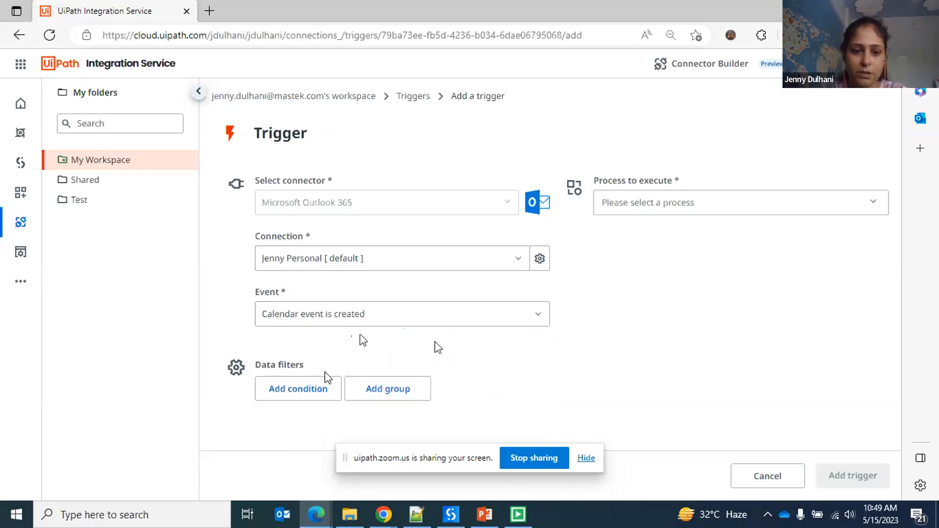
Step: Add a data filter condition to the trigger and browse its filter fields without choosing one
{"action": "left_click", "coordinate": [320, 388]}
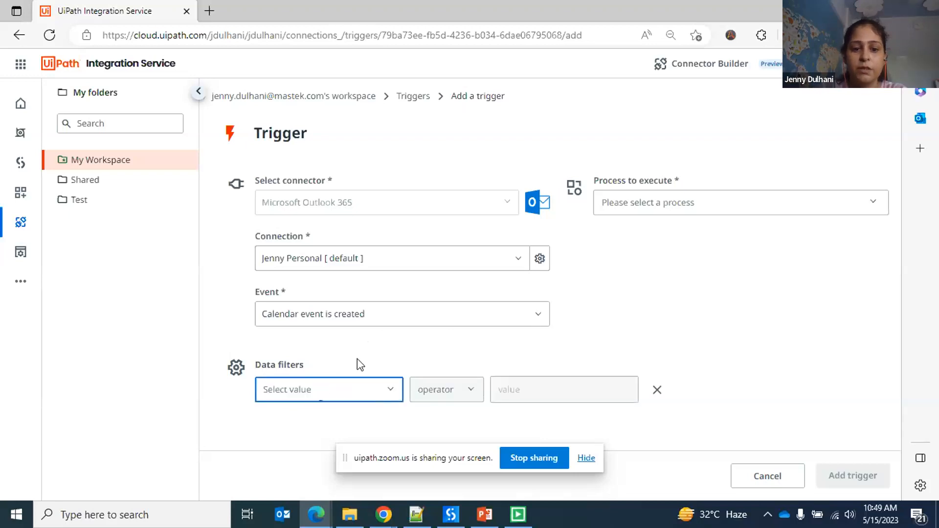
{"action": "left_click", "coordinate": [388, 394]}
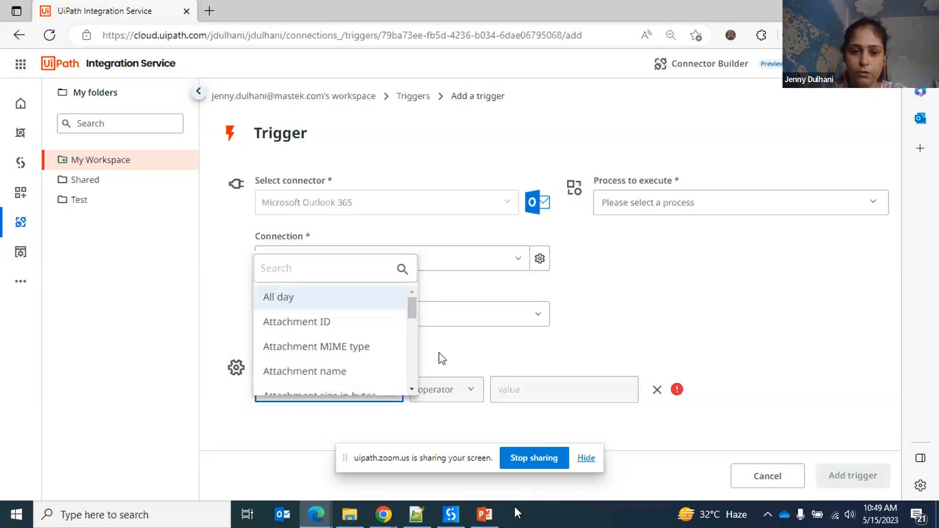
{"action": "mouse_move", "coordinate": [413, 306]}
{"action": "left_mouse_down"}
{"action": "mouse_move", "coordinate": [413, 322]}
{"action": "mouse_move", "coordinate": [412, 305]}
{"action": "left_mouse_up"}
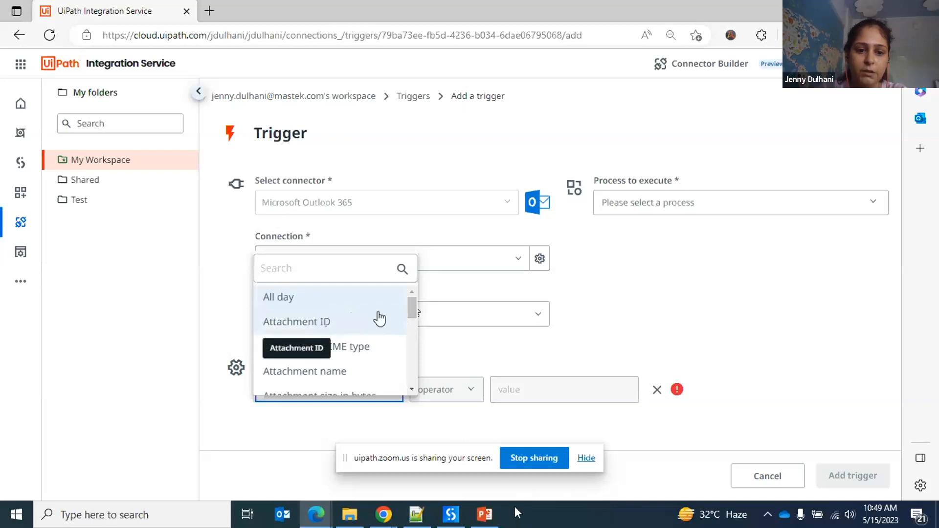
{"action": "left_click_drag", "start_coordinate": [412, 307], "coordinate": [452, 416]}
{"action": "left_click", "coordinate": [438, 354]}
Step: Choose the personal workspace's IntegrationService-Demo process with the Unattended runtime license for the new trigger, and discard the trigger without adding it
{"action": "left_click", "coordinate": [740, 213]}
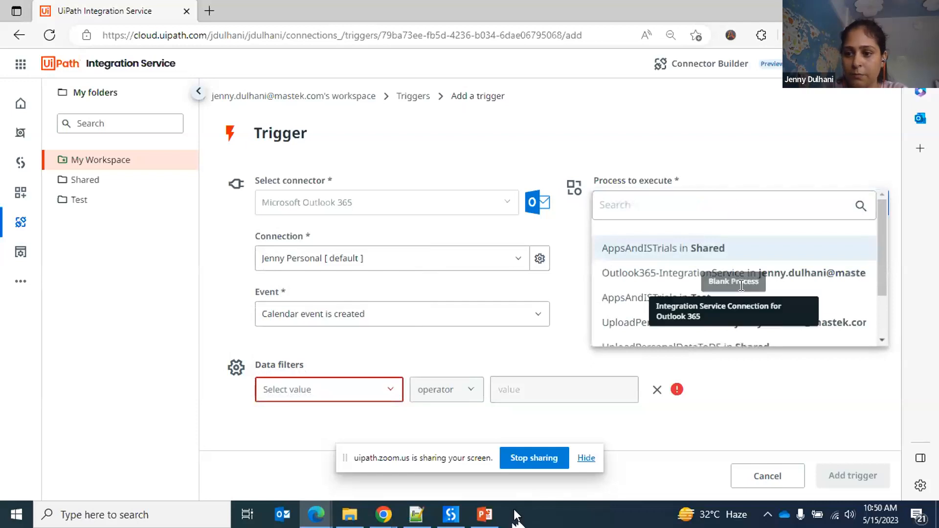
{"action": "scroll", "coordinate": [881, 253], "scroll_direction": "down", "scroll_amount": 3}
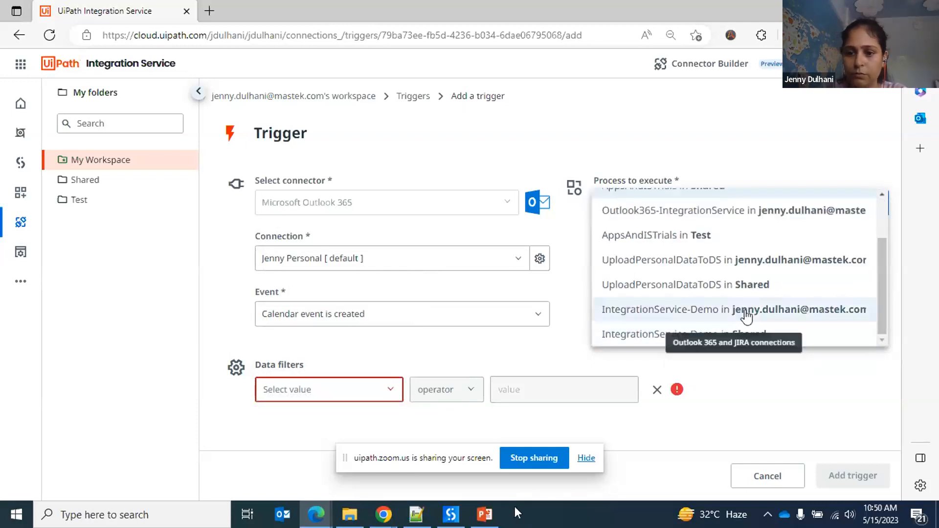
{"action": "left_click", "coordinate": [746, 316]}
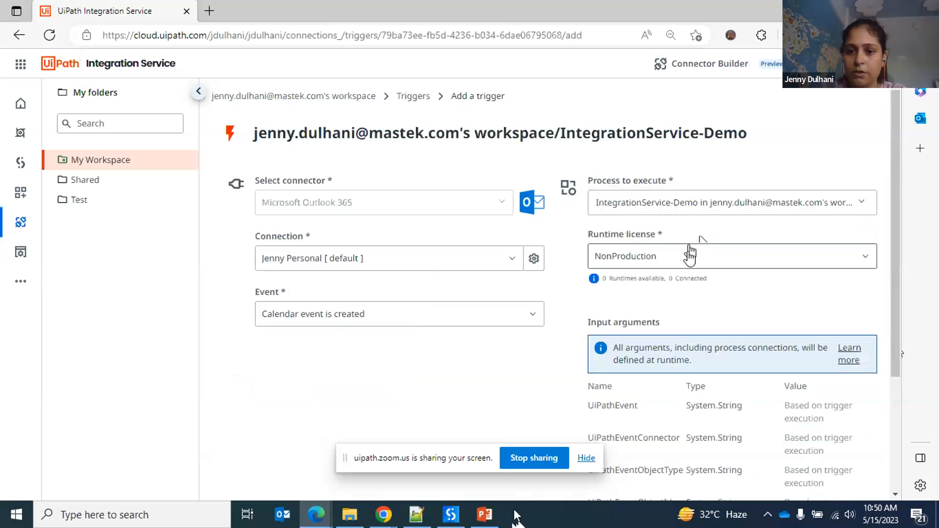
{"action": "left_click", "coordinate": [687, 258]}
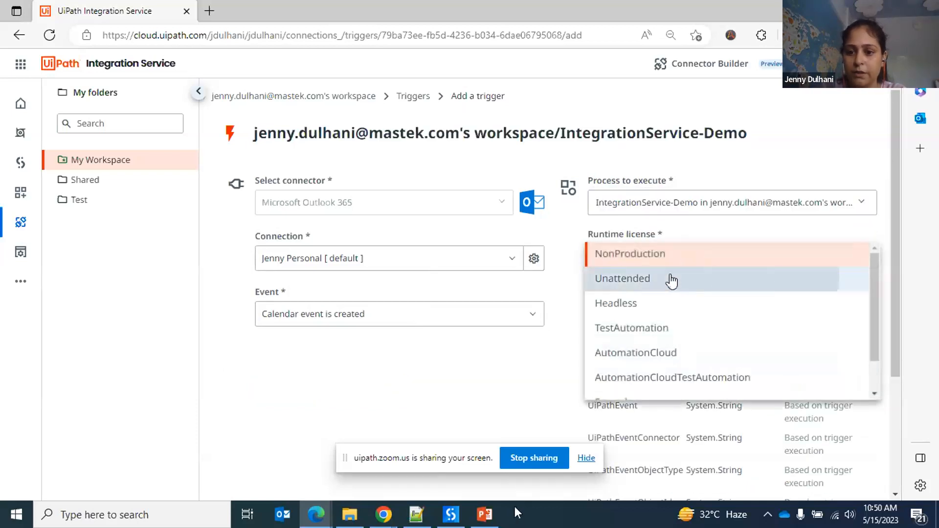
{"action": "left_click", "coordinate": [671, 276]}
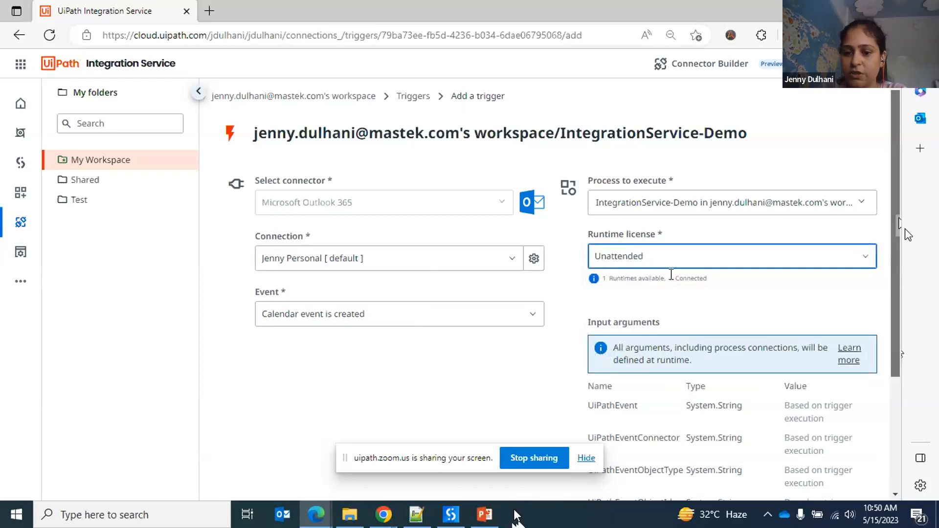
{"action": "scroll", "coordinate": [898, 220], "scroll_direction": "down", "scroll_amount": 3}
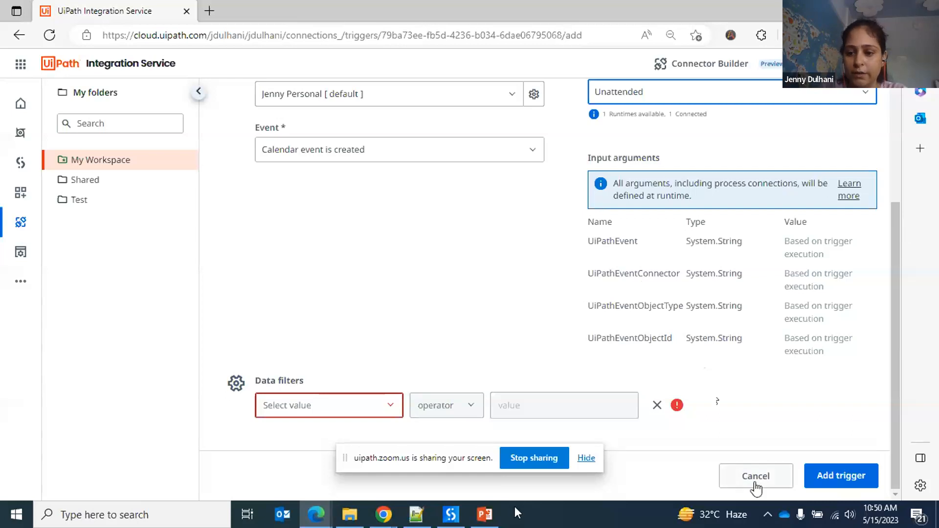
{"action": "left_click", "coordinate": [754, 478]}
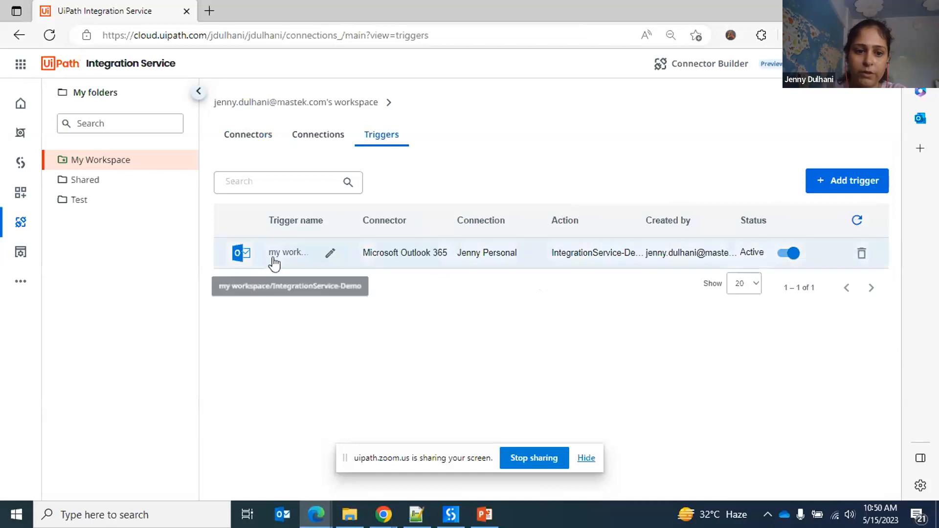
Step: Open the existing my workspace/IntegrationService-Demo trigger and review its monitored event, data filter, input arguments and attempts' history, checking the triggering email in Outlook
{"action": "left_click", "coordinate": [277, 260]}
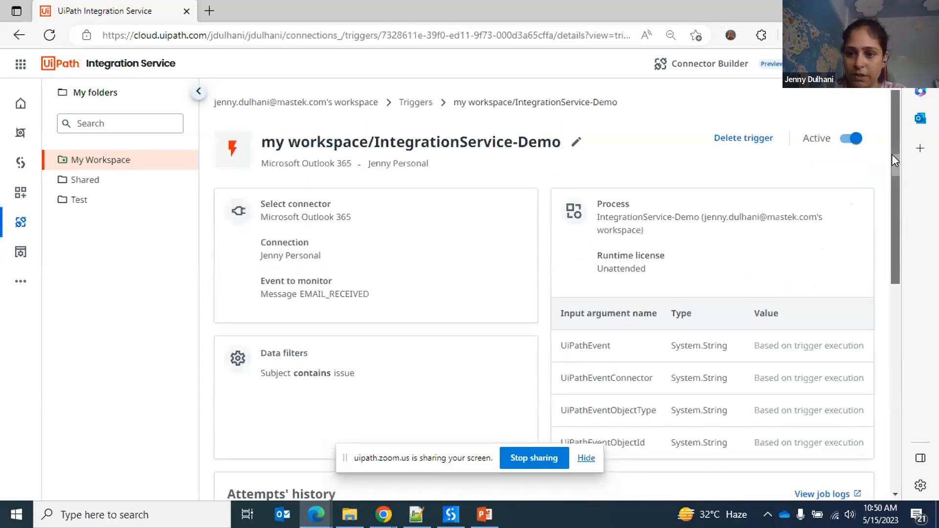
{"action": "left_click_drag", "start_coordinate": [891, 154], "coordinate": [900, 197]}
{"action": "triple_click", "coordinate": [343, 215]}
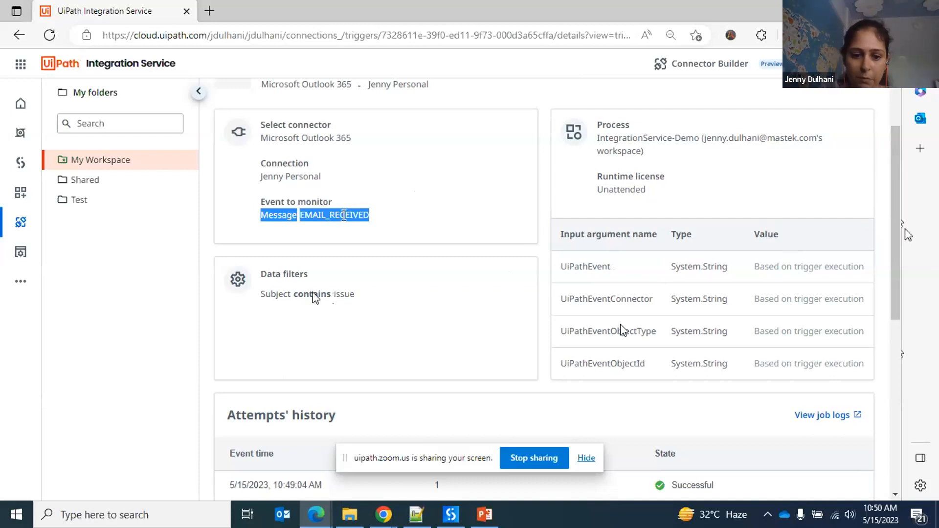
{"action": "mouse_move", "coordinate": [316, 514]}
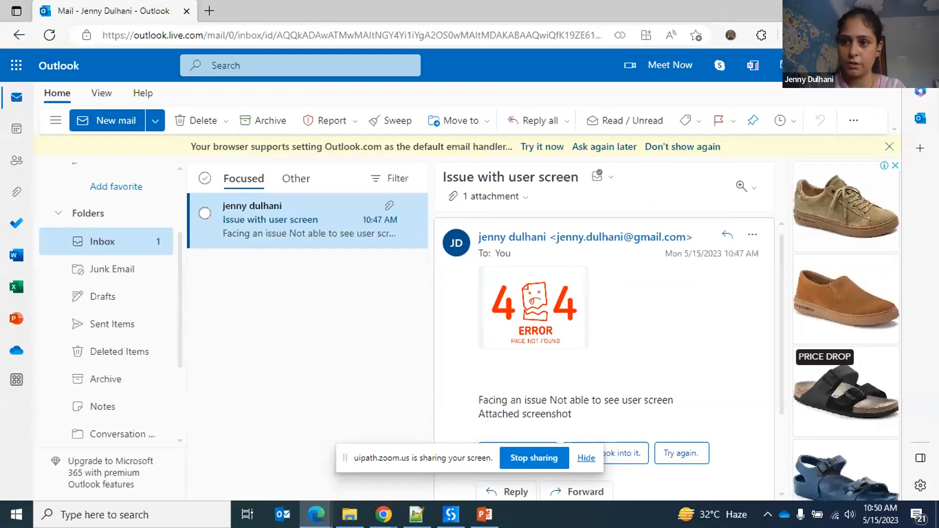
{"action": "key", "text": "alt+Tab"}
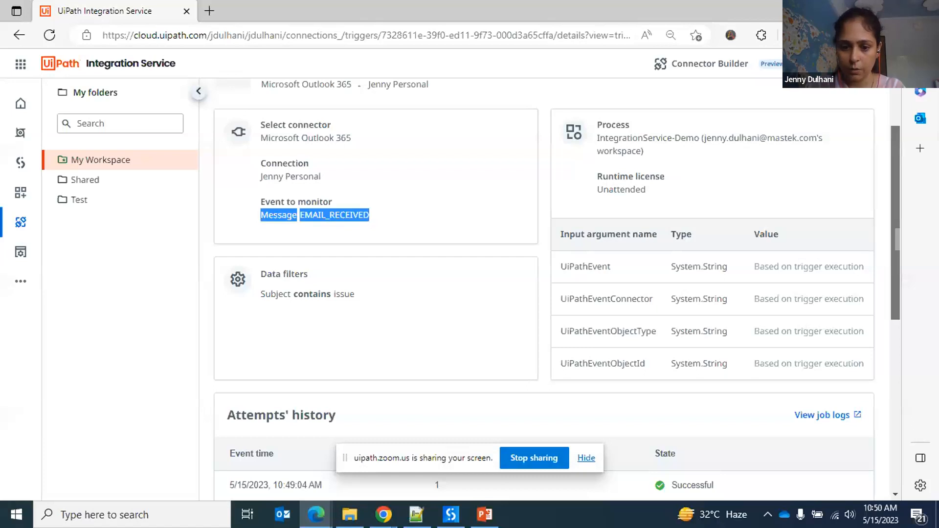
{"action": "left_click_drag", "start_coordinate": [895, 228], "coordinate": [901, 249]}
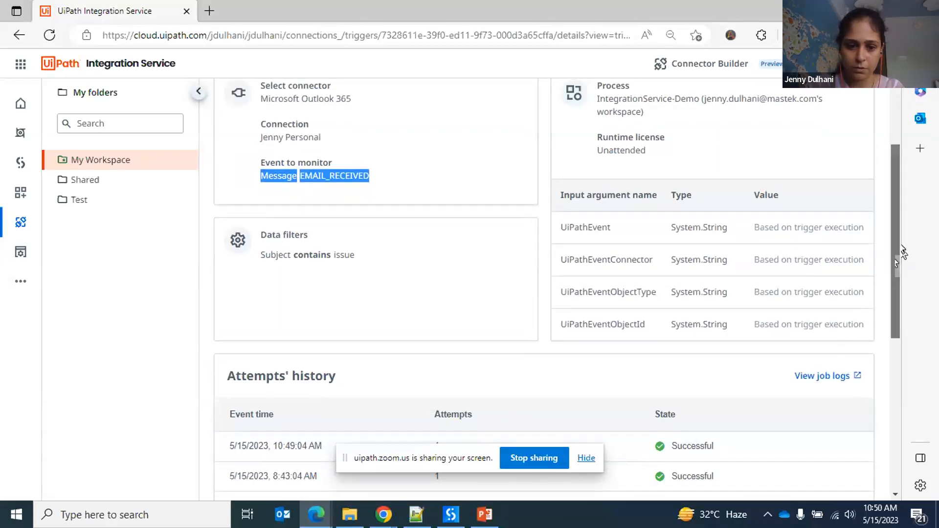
{"action": "left_click_drag", "start_coordinate": [895, 260], "coordinate": [895, 263]}
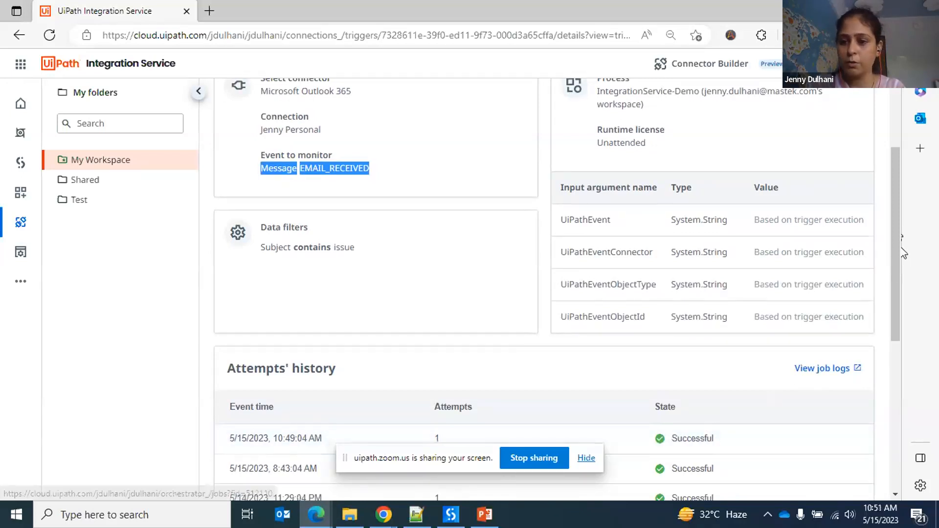
Step: View the trigger's jobs in Orchestrator and read through the execution logs of the IntegrationService-Demo job
{"action": "left_click", "coordinate": [827, 369]}
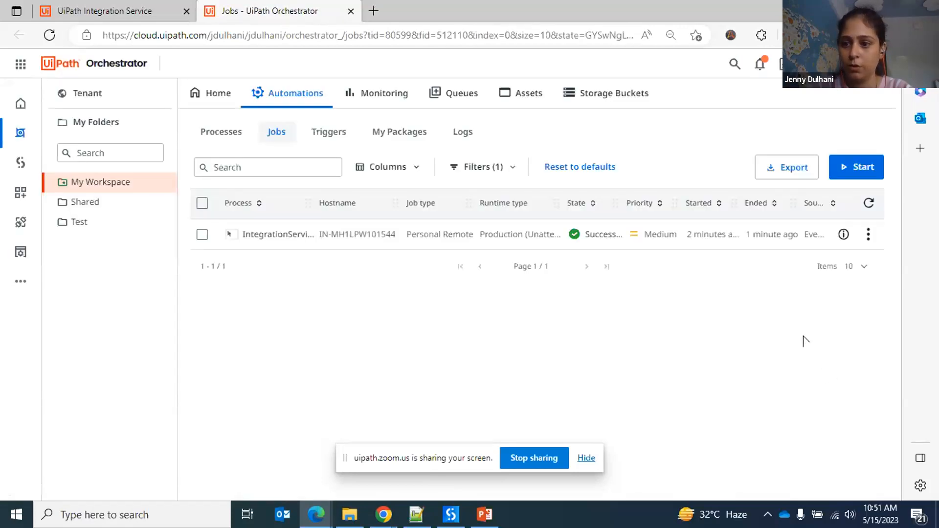
{"action": "left_click", "coordinate": [869, 237]}
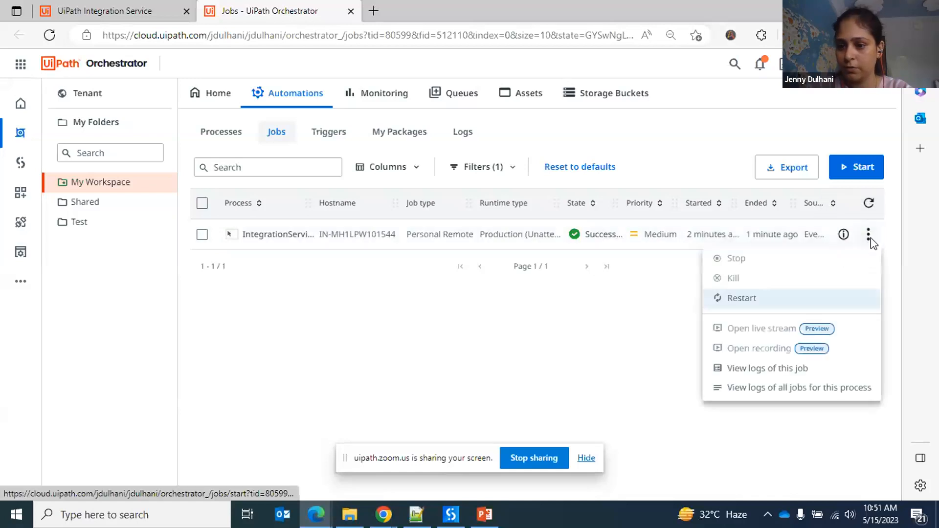
{"action": "left_click", "coordinate": [782, 365]}
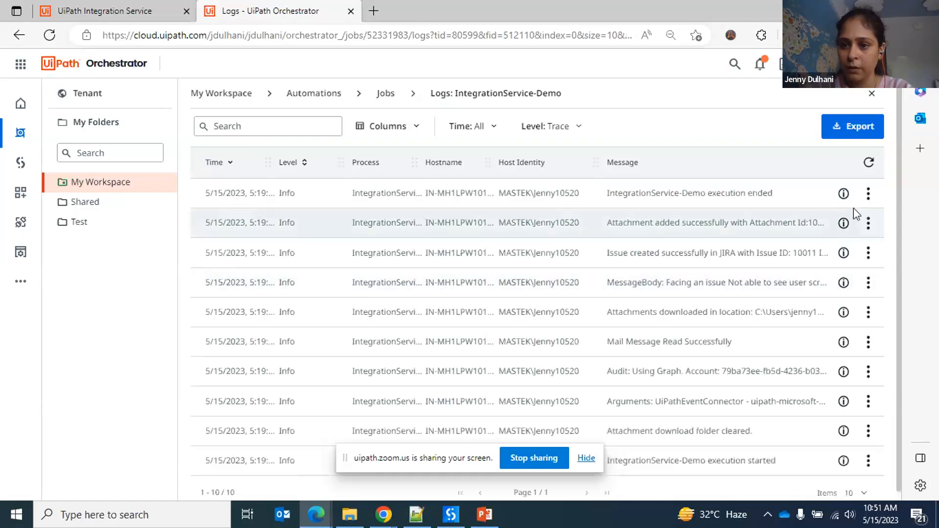
{"action": "scroll", "coordinate": [899, 160], "scroll_direction": "down", "scroll_amount": 1}
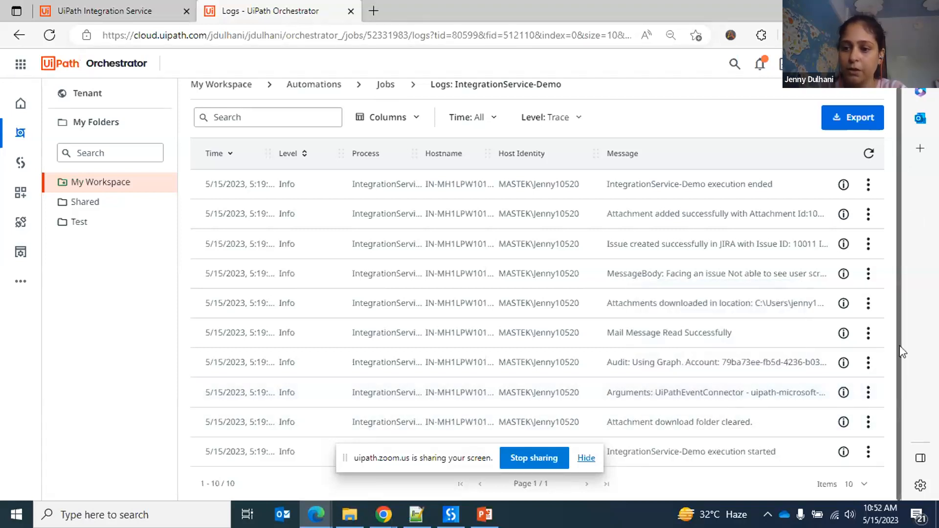
{"action": "scroll", "coordinate": [902, 351], "scroll_direction": "up", "scroll_amount": 1}
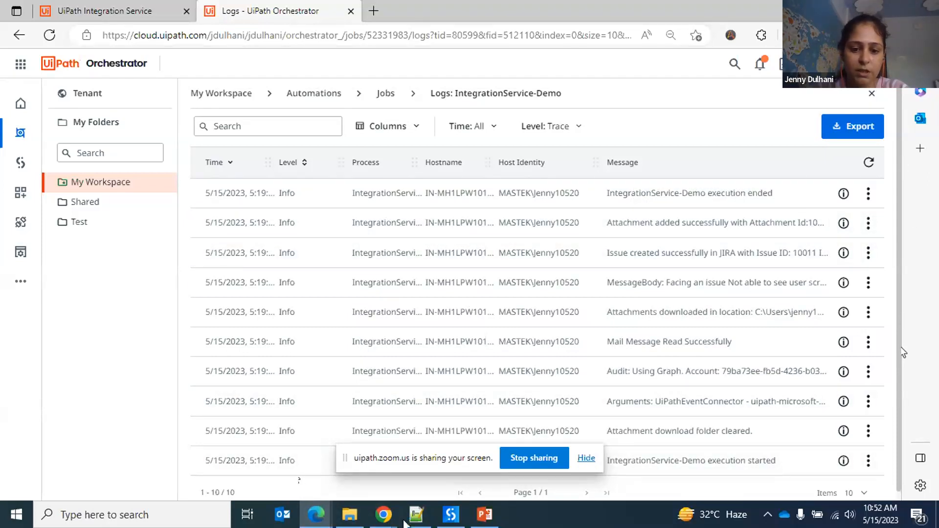
Step: Switch to the DEM board in Jira and open the "Issue with user screen" card in the To Do column
{"action": "left_click", "coordinate": [384, 526]}
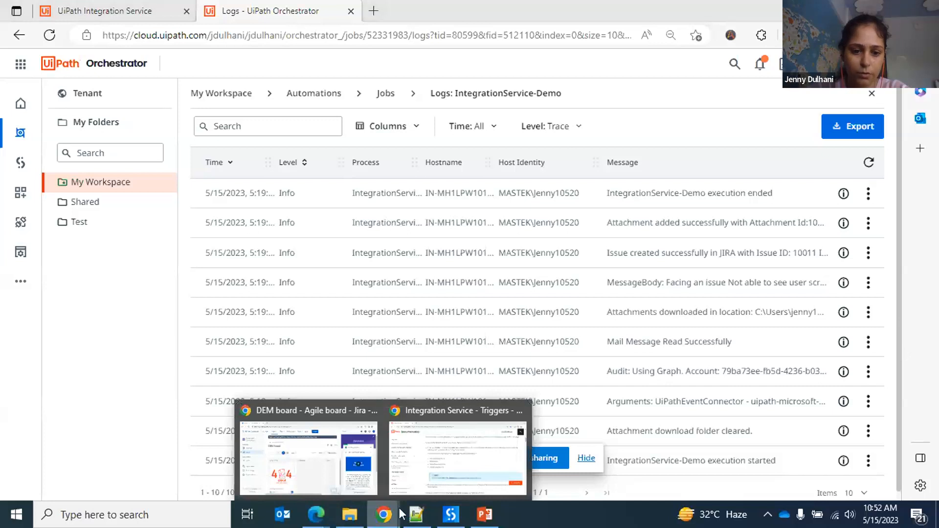
{"action": "left_click", "coordinate": [336, 462]}
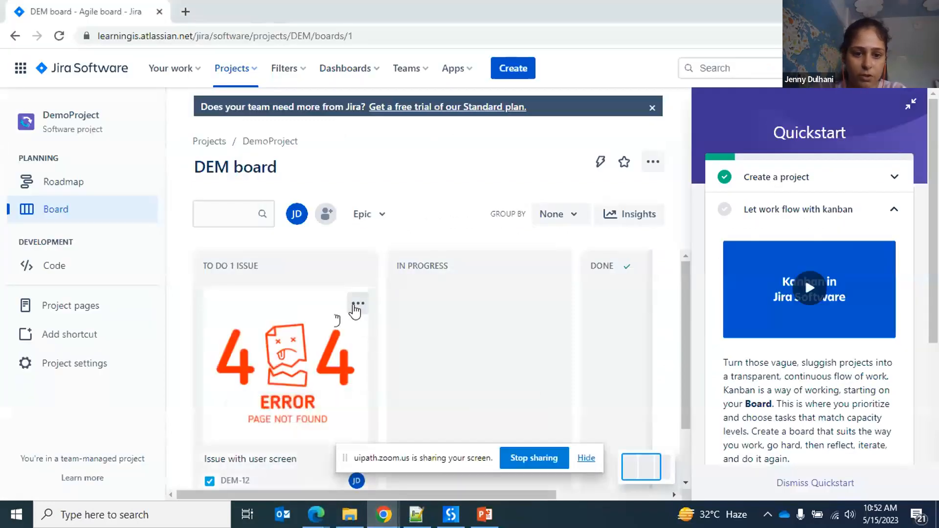
{"action": "left_click", "coordinate": [357, 305]}
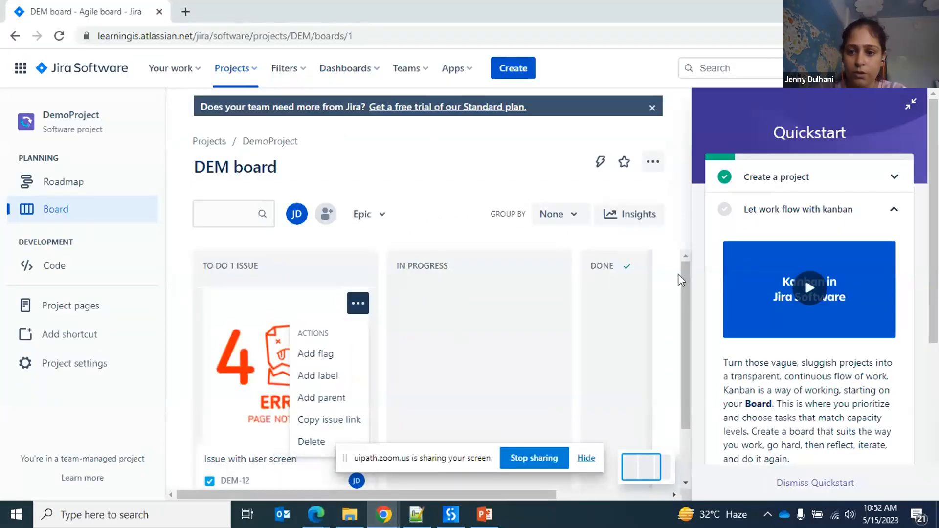
{"action": "scroll", "coordinate": [687, 296], "scroll_direction": "down", "scroll_amount": 1}
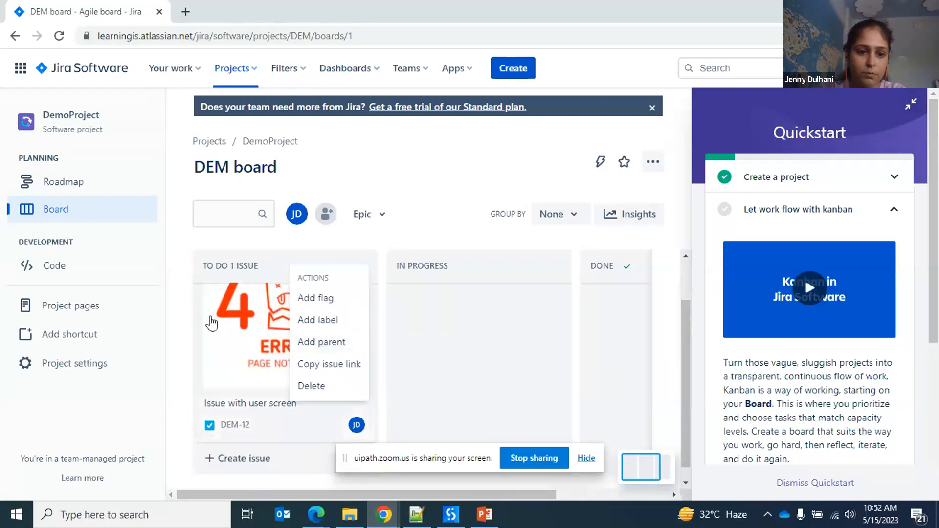
{"action": "left_click", "coordinate": [251, 321]}
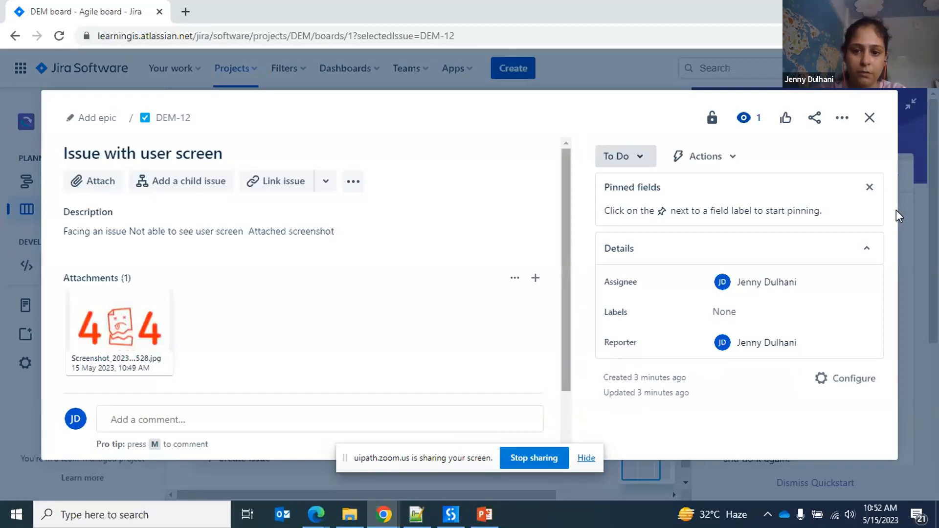
Step: Examine the Jira issue's title, description, attachment and details against the content of the source email
{"action": "scroll", "coordinate": [574, 307], "scroll_direction": "down", "scroll_amount": 1}
{"action": "scroll", "coordinate": [572, 313], "scroll_direction": "down", "scroll_amount": 1}
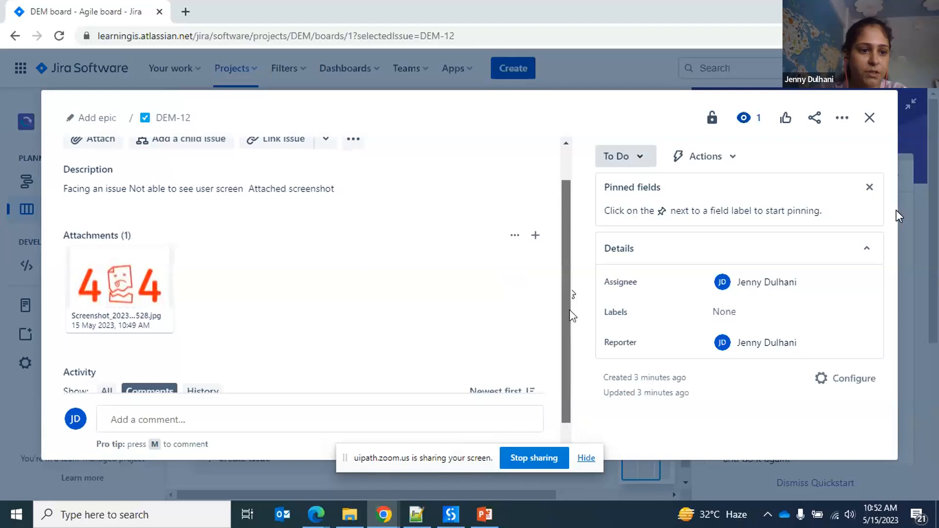
{"action": "scroll", "coordinate": [570, 300], "scroll_direction": "up", "scroll_amount": 2}
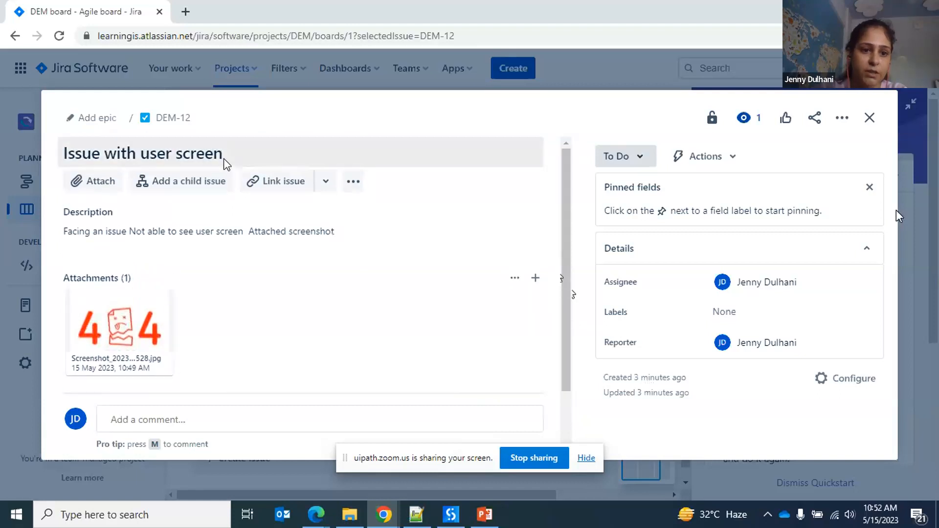
{"action": "left_click_drag", "start_coordinate": [223, 159], "coordinate": [67, 161]}
{"action": "left_click", "coordinate": [211, 262]}
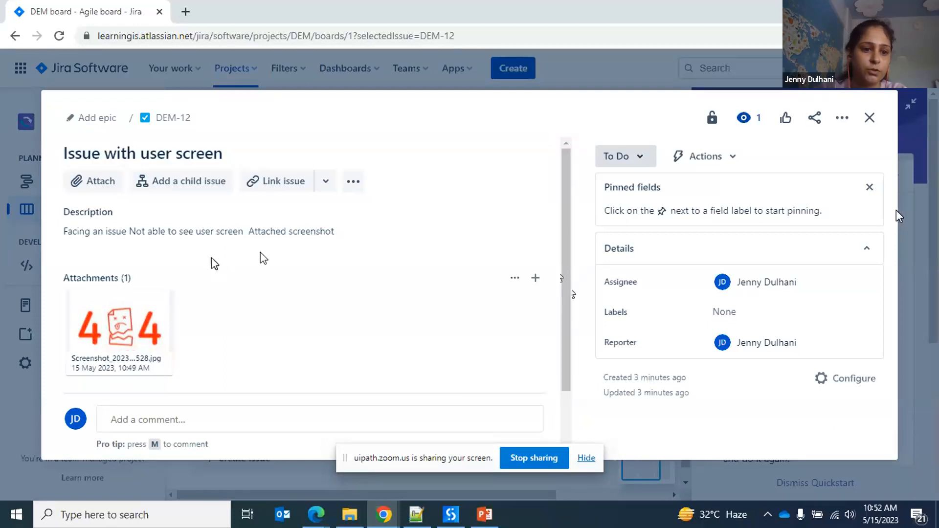
{"action": "left_click_drag", "start_coordinate": [262, 252], "coordinate": [93, 246]}
{"action": "left_click", "coordinate": [178, 241]}
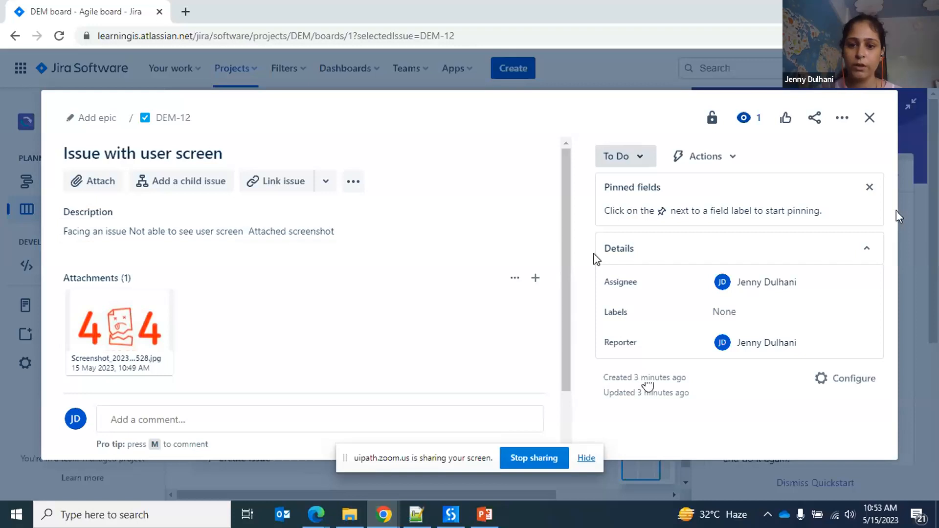
{"action": "mouse_move", "coordinate": [566, 253]}
{"action": "left_mouse_down"}
{"action": "mouse_move", "coordinate": [569, 269]}
{"action": "mouse_move", "coordinate": [567, 255]}
{"action": "left_mouse_up"}
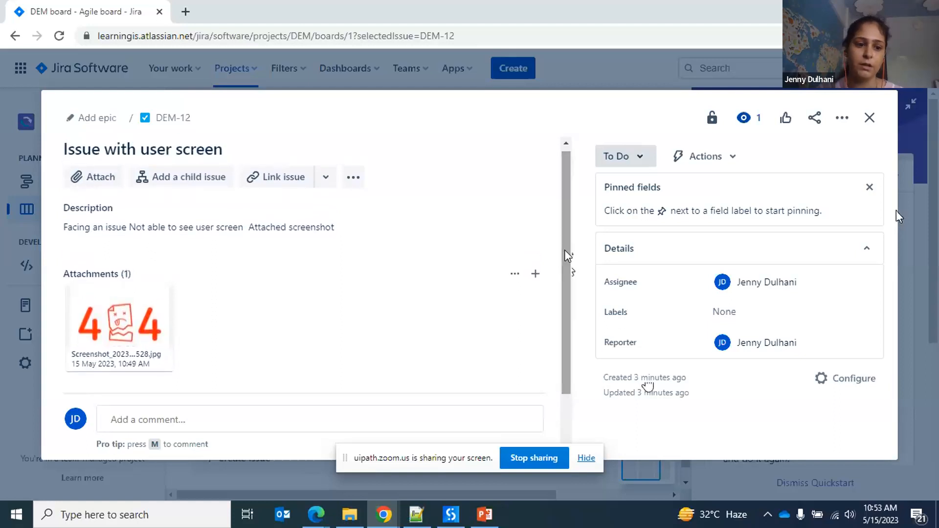
{"action": "mouse_move", "coordinate": [567, 255]}
{"action": "left_mouse_down"}
{"action": "mouse_move", "coordinate": [568, 269]}
{"action": "mouse_move", "coordinate": [569, 252]}
{"action": "left_mouse_up"}
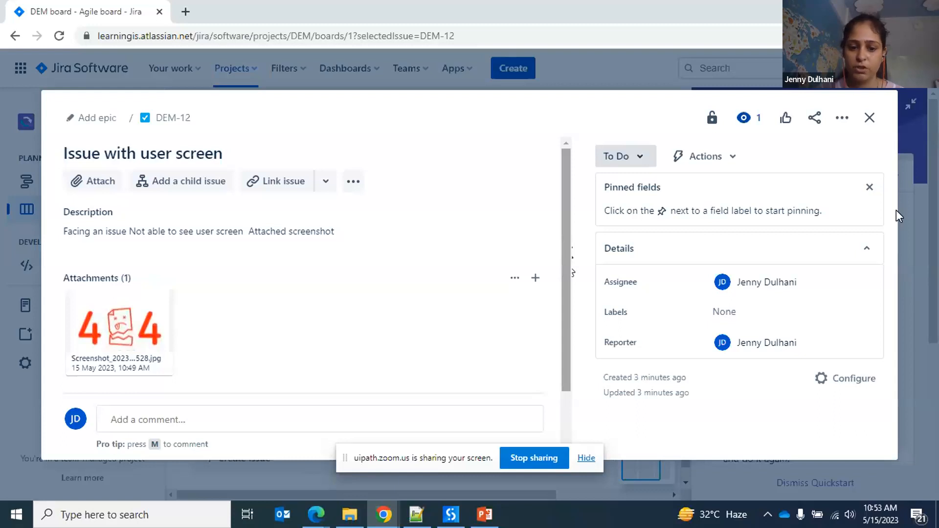
Step: Switch to the UiPath Community Meetup meeting in Zoom and stop sharing the screen
{"action": "mouse_move", "coordinate": [387, 518]}
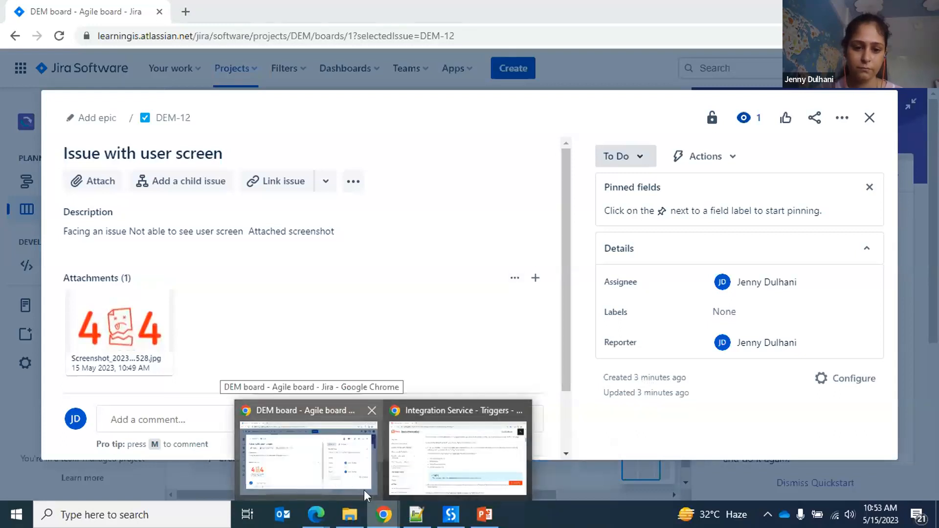
{"action": "mouse_move", "coordinate": [310, 521]}
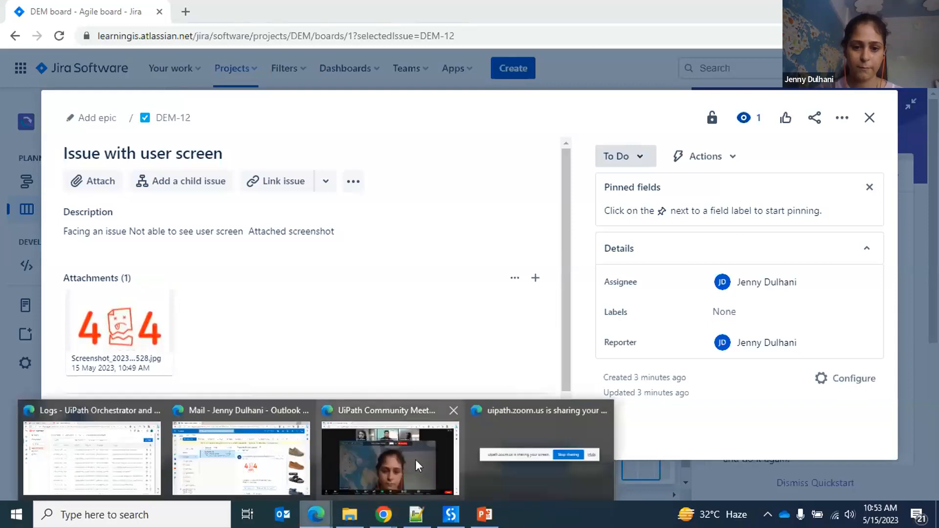
{"action": "left_click", "coordinate": [415, 459]}
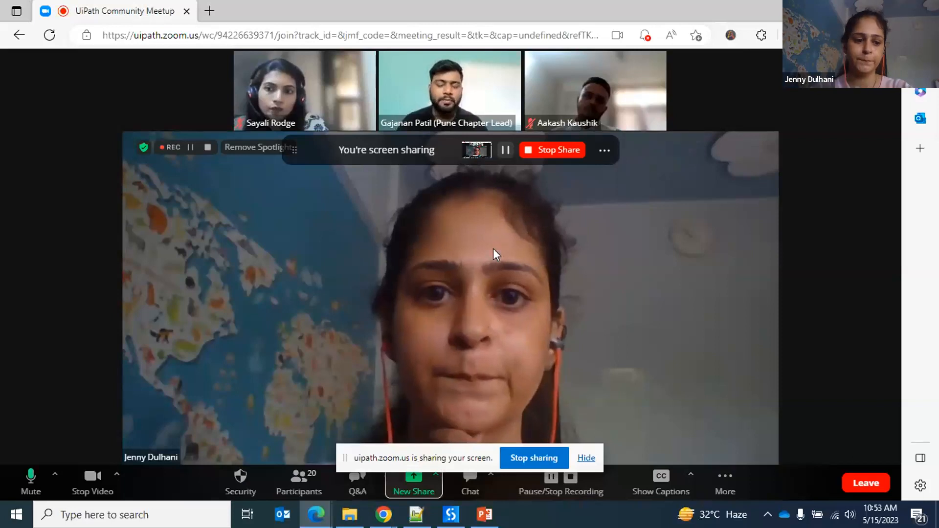
{"action": "left_click", "coordinate": [523, 455]}
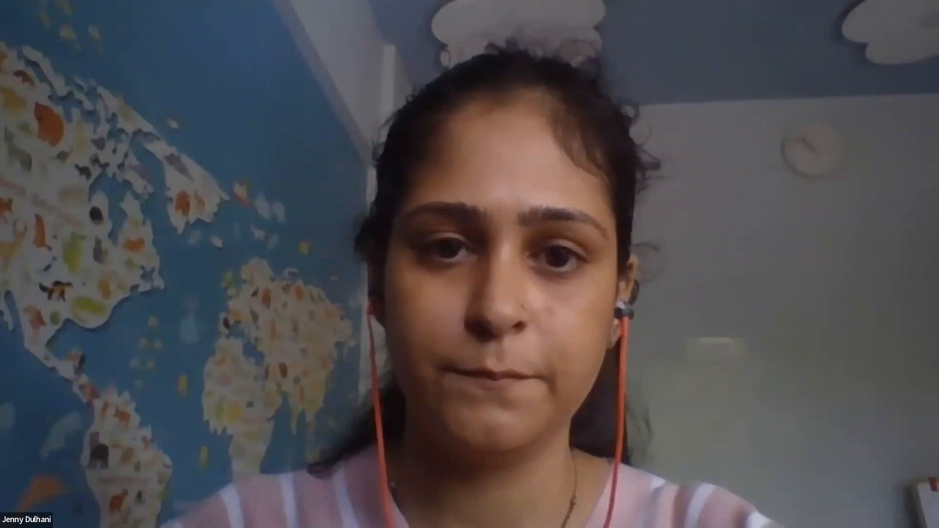